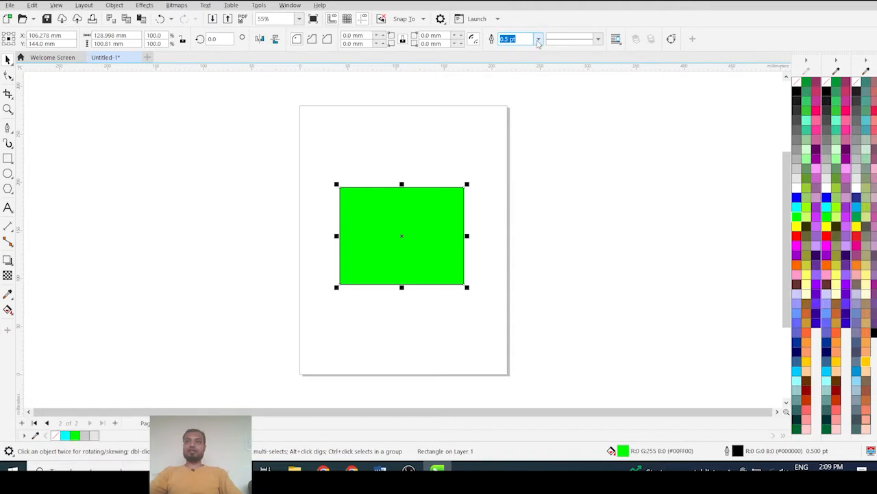
Remove the outline from the green rectangle by setting its outline width to None.
left_click(538, 39)
left_click(518, 48)
scroll(368, 190, "up", 2)
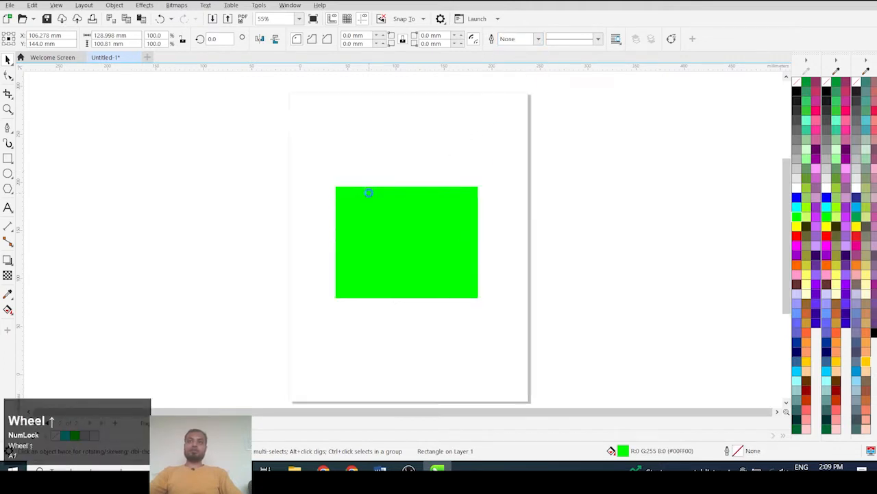
scroll(298, 200, "down", 1)
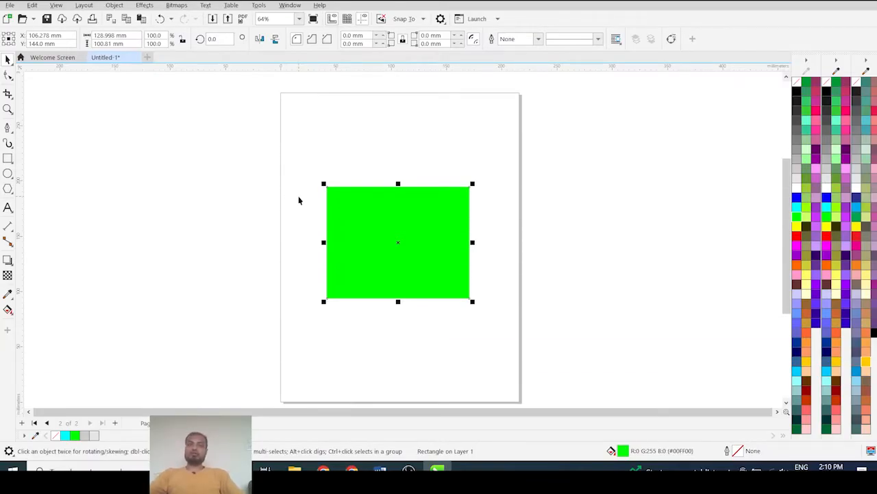
Add an inner shadow to the green rectangle, offset about 4.2 mm horizontally and -5.2 mm vertically.
left_click(7, 260)
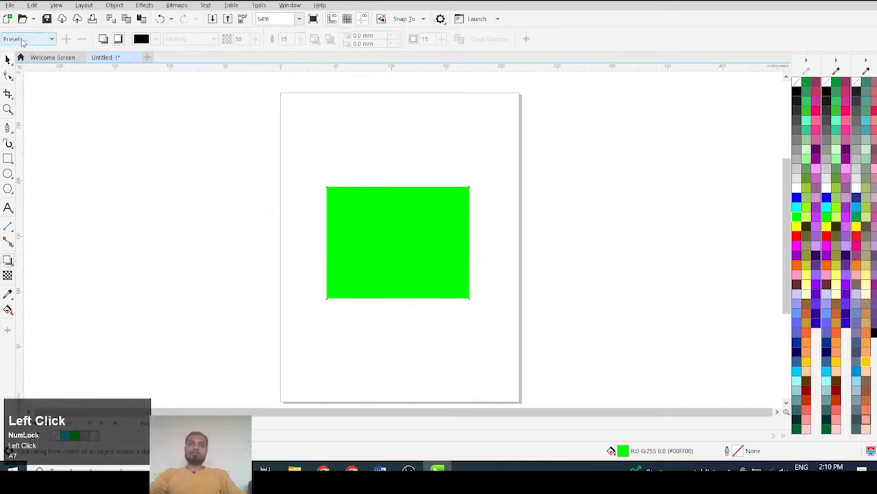
left_click(23, 40)
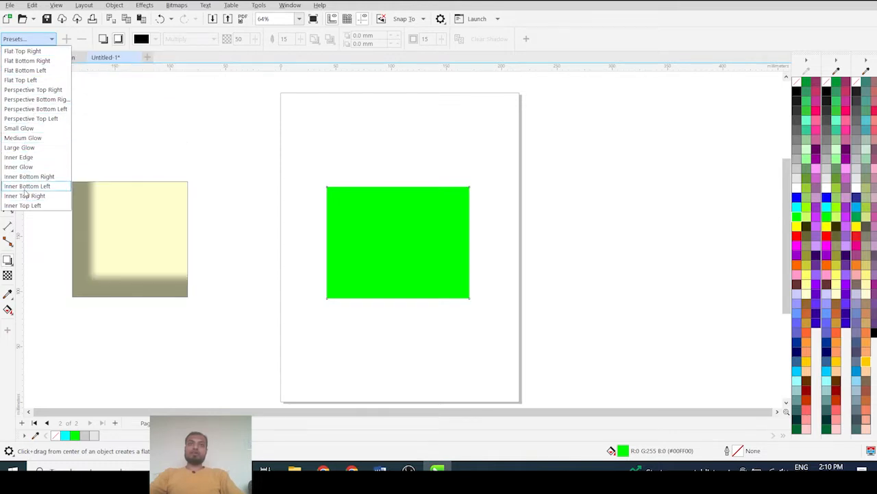
left_click(28, 40)
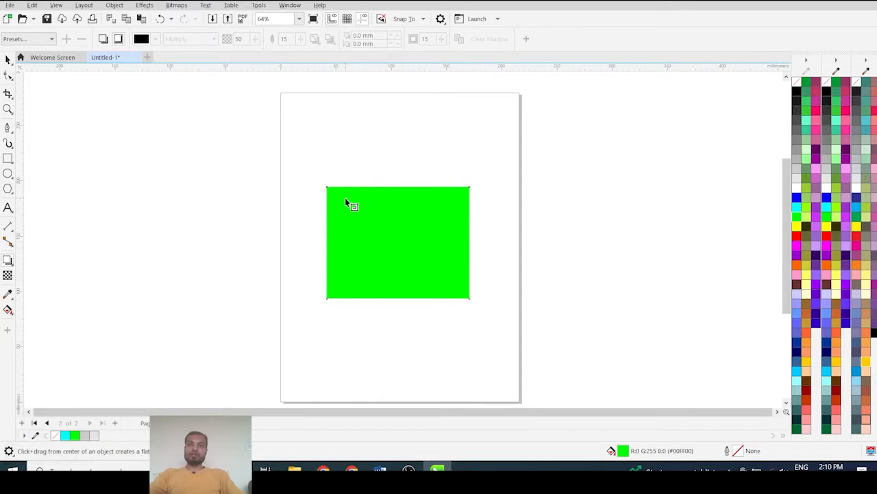
left_click_drag(344, 197, 449, 305)
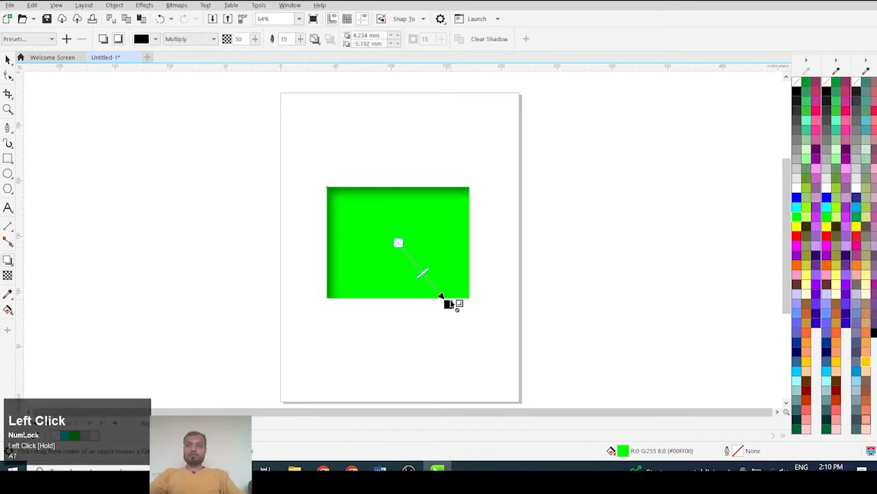
scroll(452, 304, "up", 2)
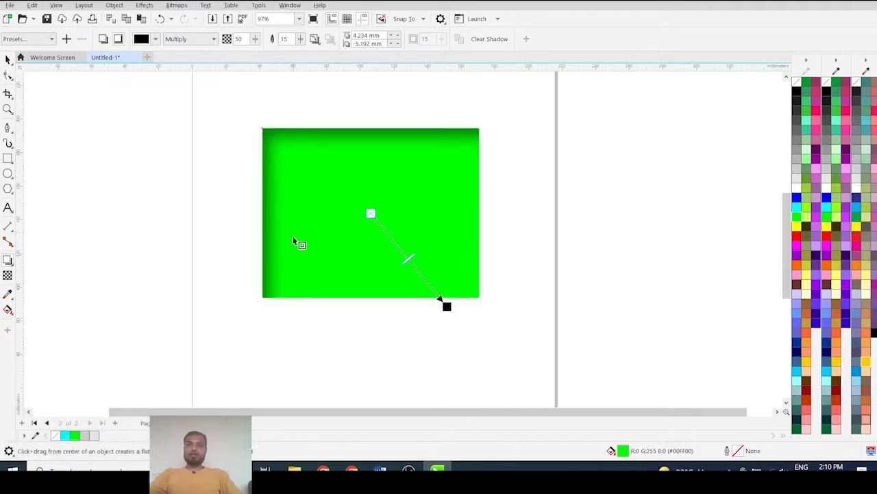
Switch the rectangle's inner shadow to an outer drop shadow and set its merge mode to Normal.
left_click(104, 39)
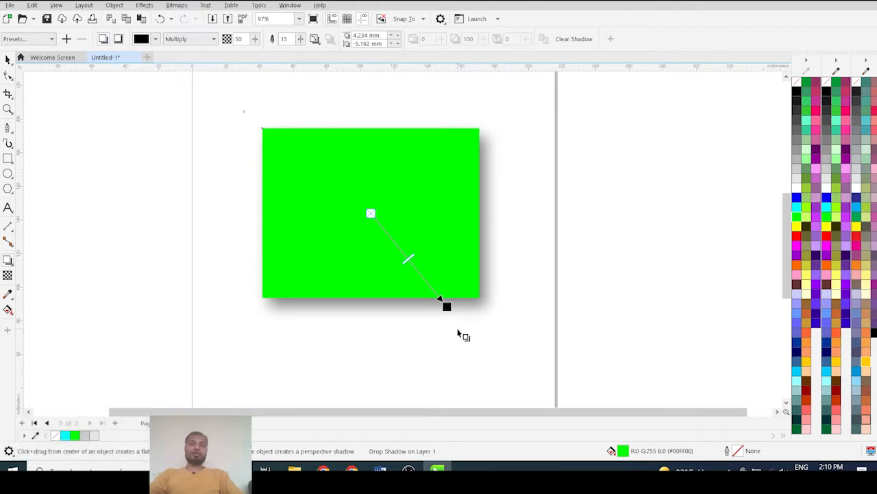
scroll(336, 282, "up", 2)
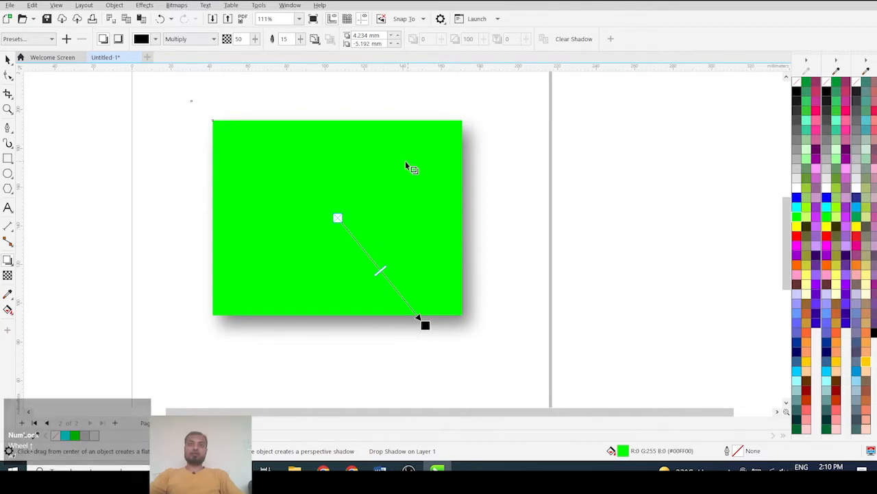
left_click(194, 40)
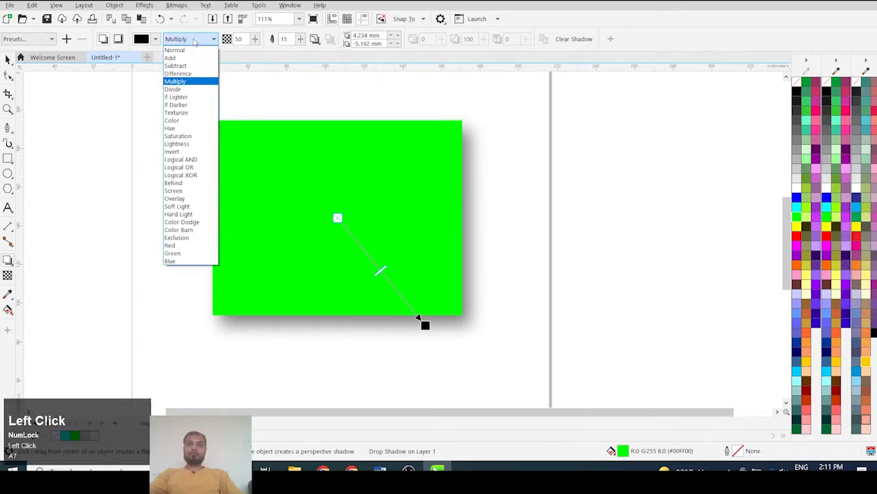
left_click(174, 50)
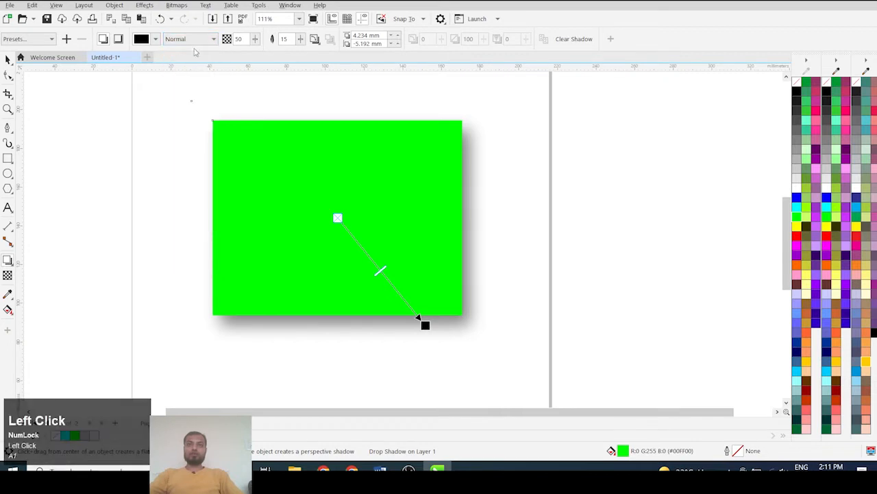
left_click(192, 40)
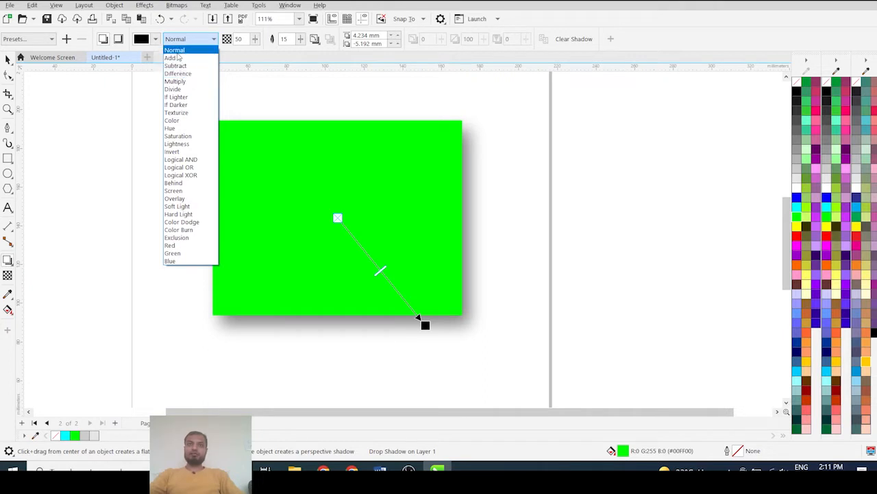
left_click(182, 50)
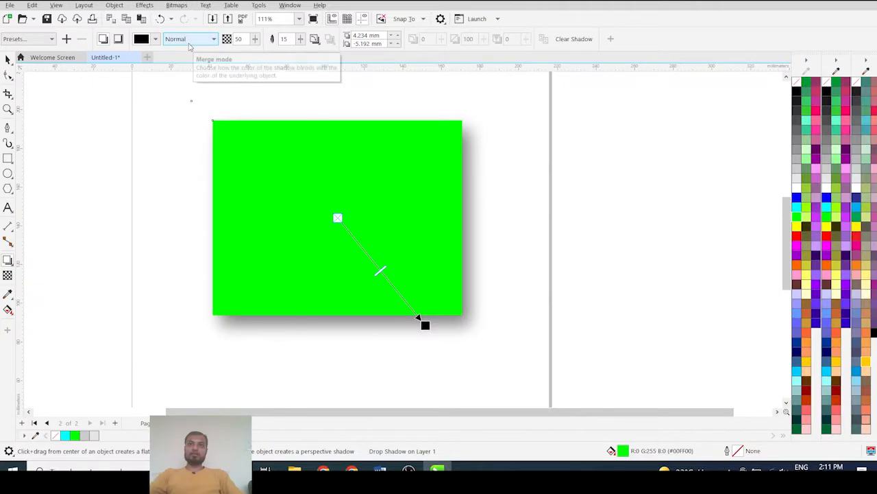
Try the Texturize merge mode on the drop shadow and return it to Normal.
left_click(190, 38)
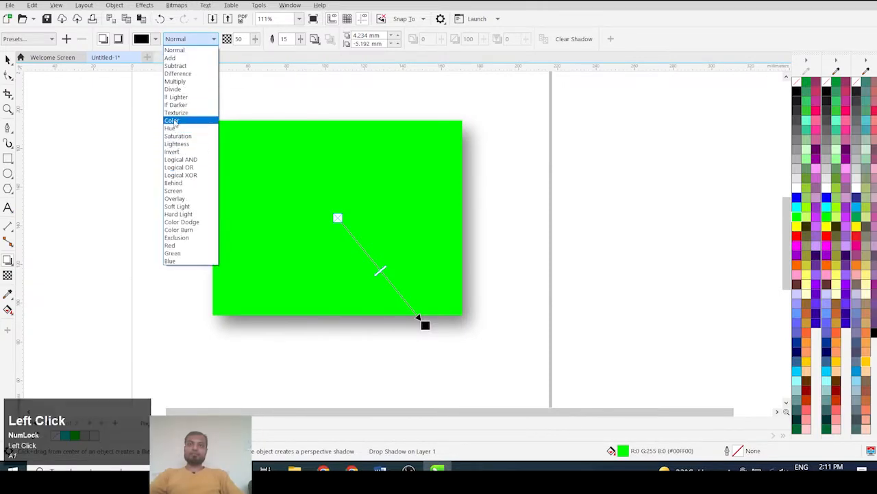
left_click(177, 114)
left_click(199, 41)
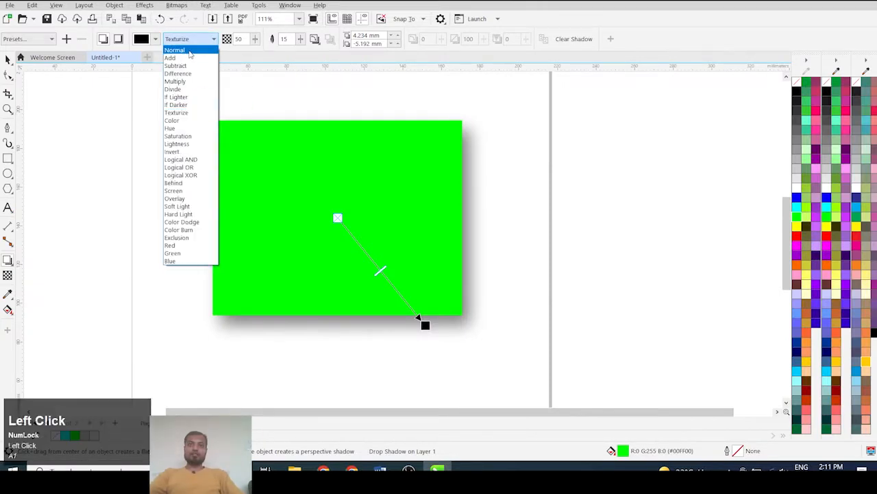
left_click(189, 51)
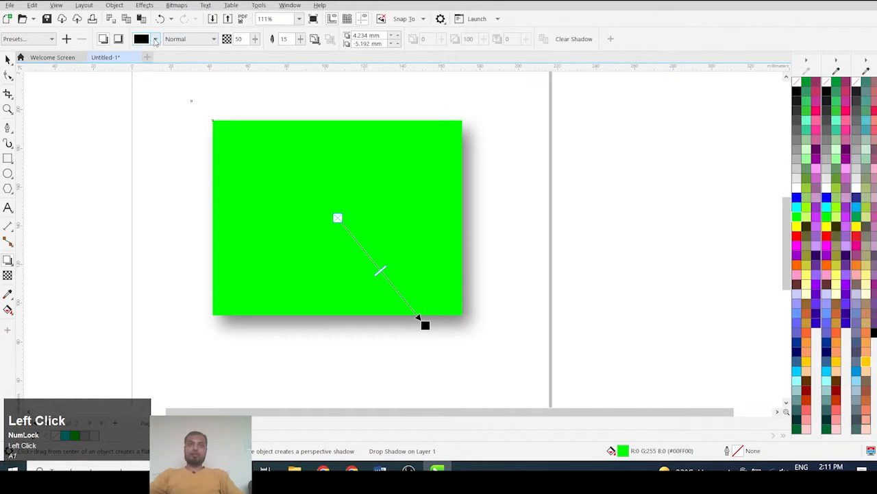
Try magenta and a medium grey from the RGB palette as the drop shadow's color.
left_click(155, 40)
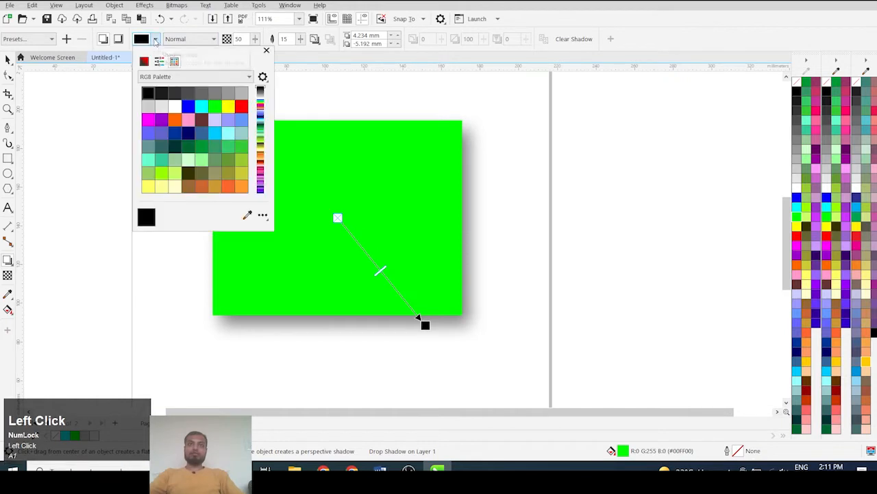
left_click(147, 122)
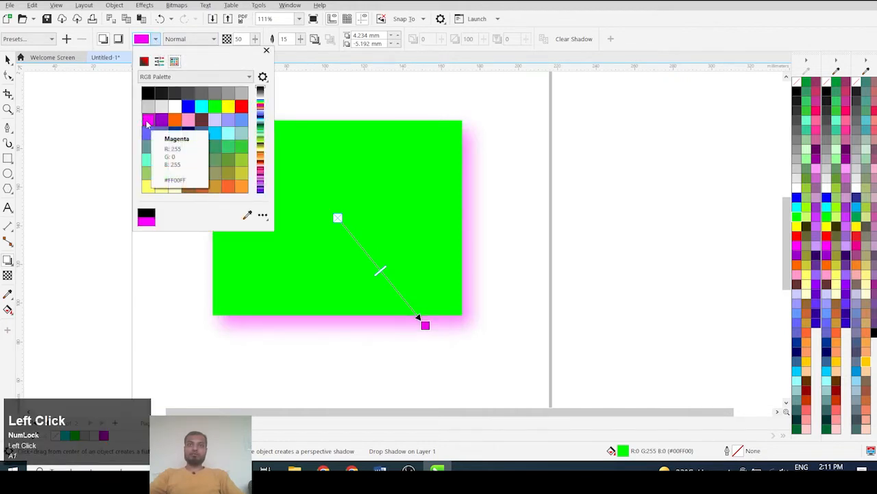
left_click(215, 94)
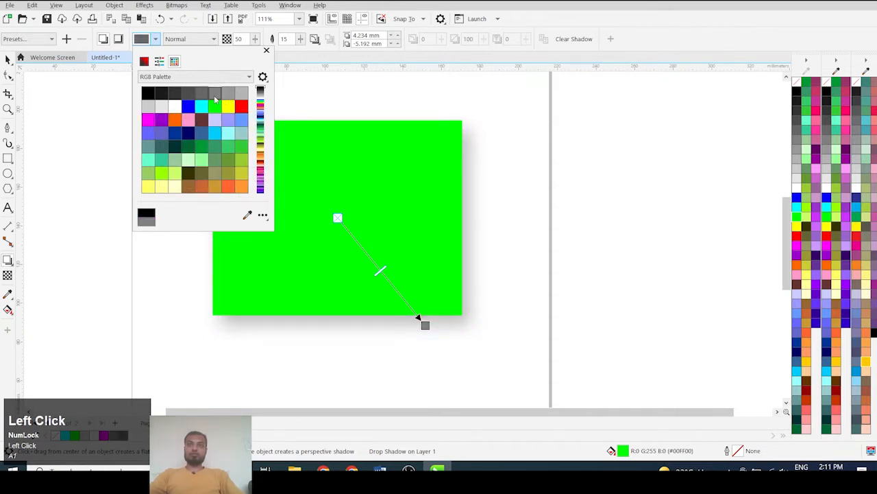
left_click(72, 95)
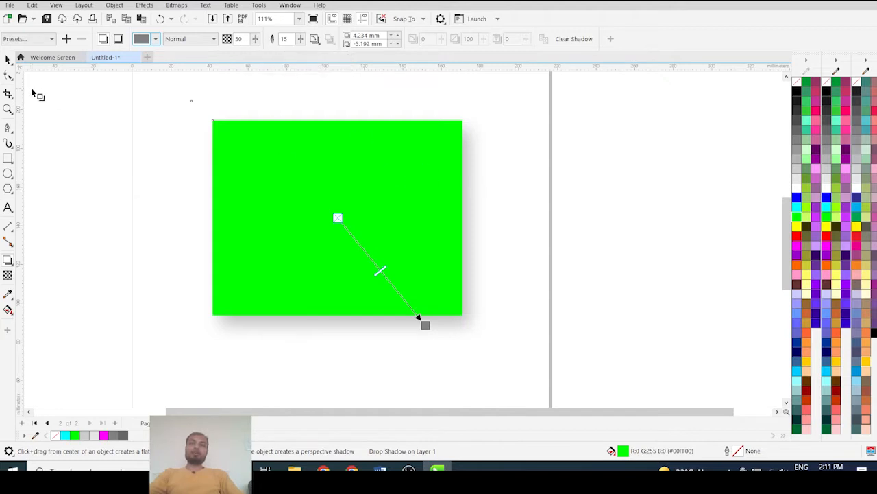
Draw an unfilled rectangle about 93 × 39 mm across the green rectangle's right edge and send it to the back.
left_click(7, 60)
left_click(8, 158)
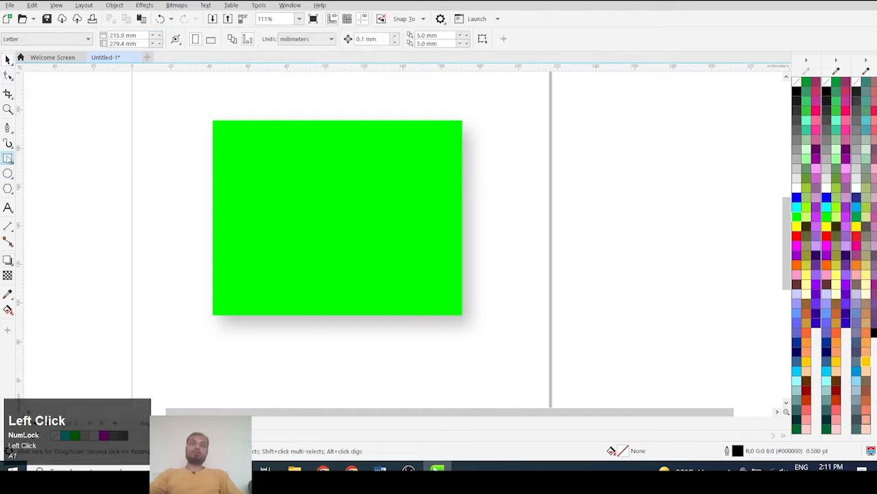
scroll(503, 187, "up", 1)
left_click_drag(538, 163, 297, 265)
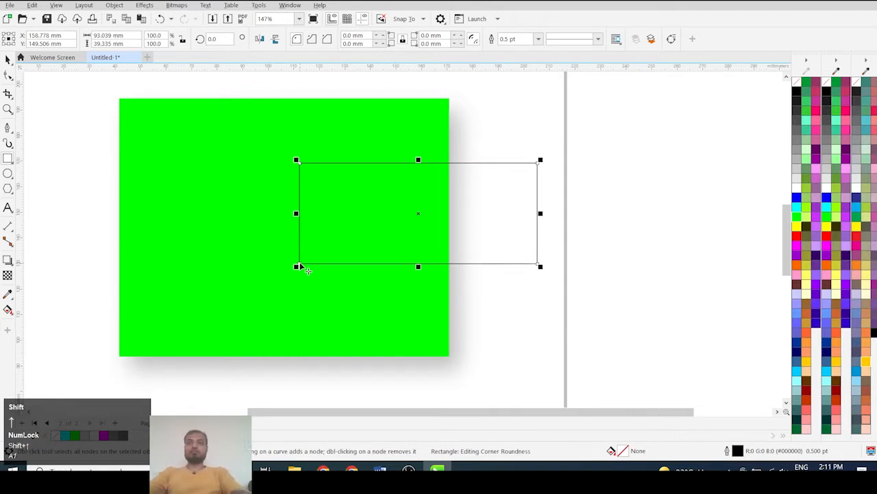
key("shift+Page_Down")
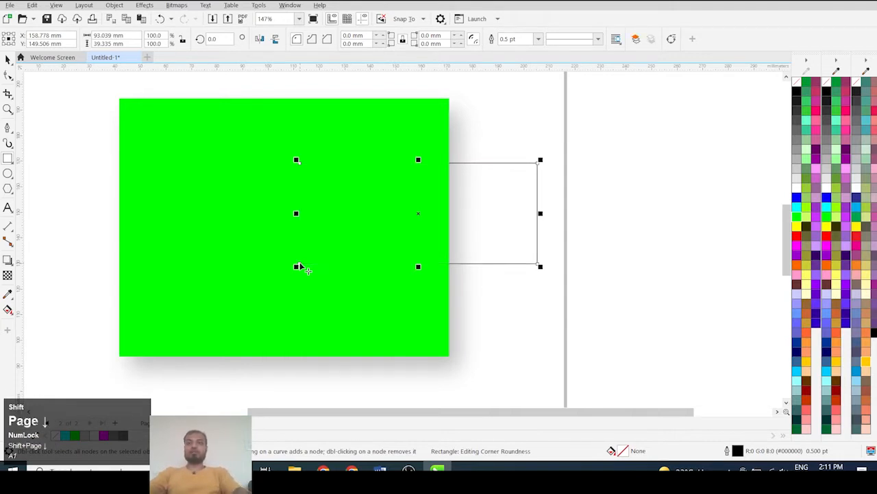
Select the green rectangle's drop shadow and recolor it orange from the RGB palette.
left_click(7, 59)
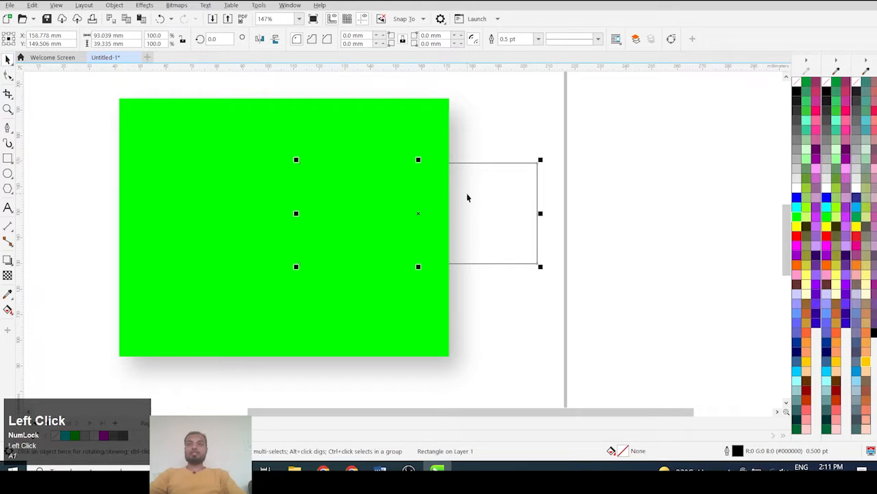
left_click(447, 195)
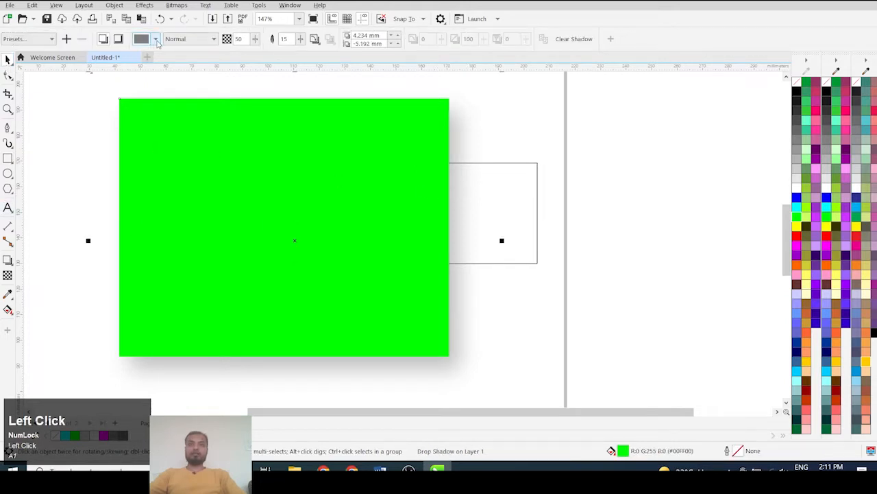
left_click(157, 39)
left_click(175, 121)
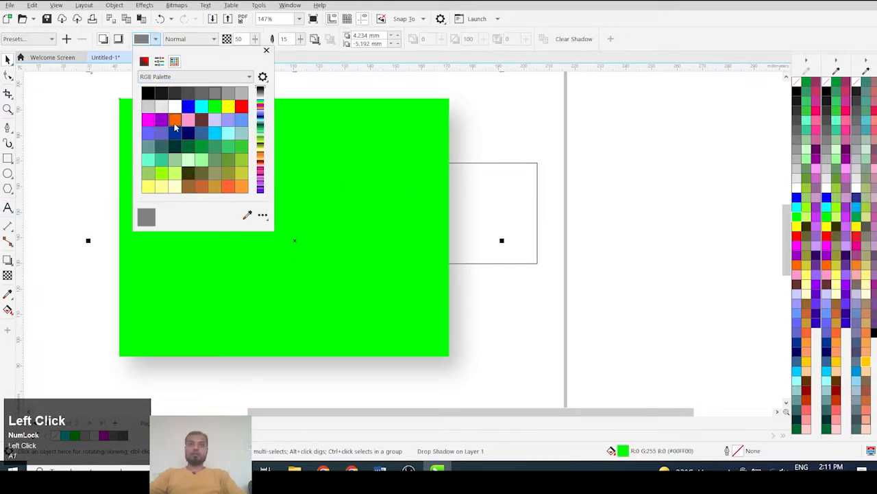
scroll(507, 164, "up", 1)
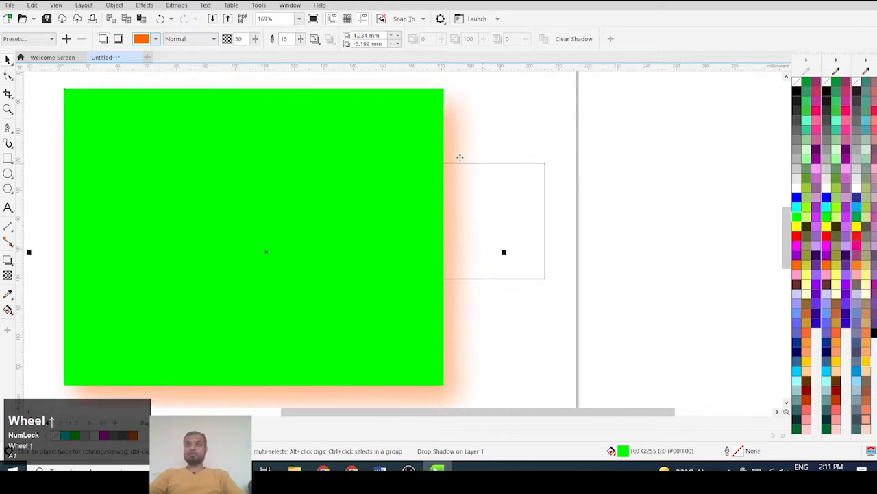
Reselect the orange drop shadow and set its opacity to 80.
left_click(459, 143)
left_click(598, 136)
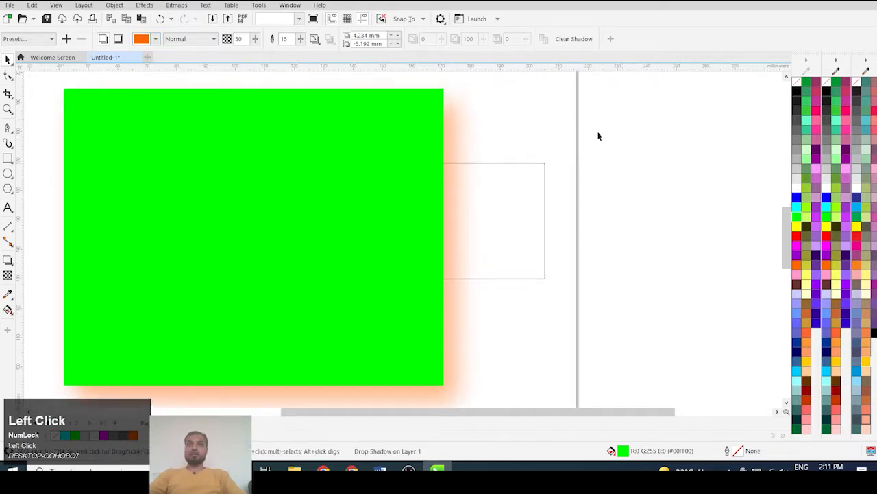
left_click(465, 139)
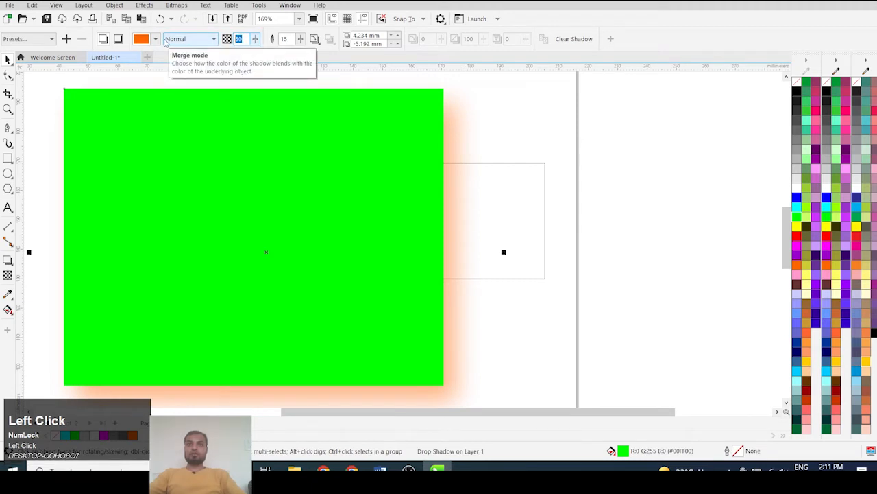
type("80")
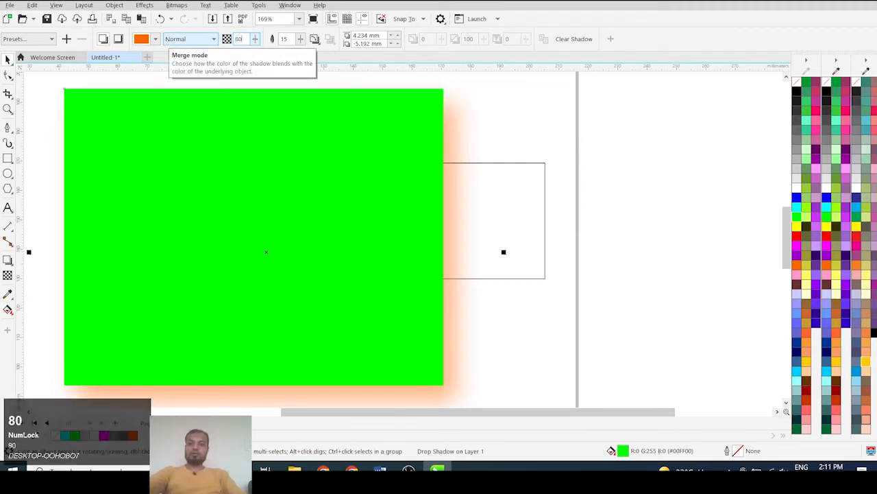
key("Return")
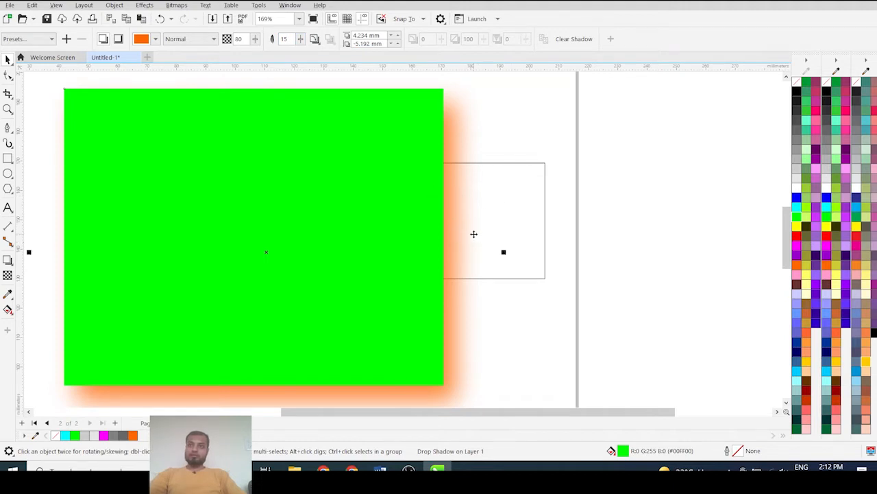
Try a drop shadow feathering of 48 on the green rectangle, and settle on 23.
scroll(474, 234, "up", 2)
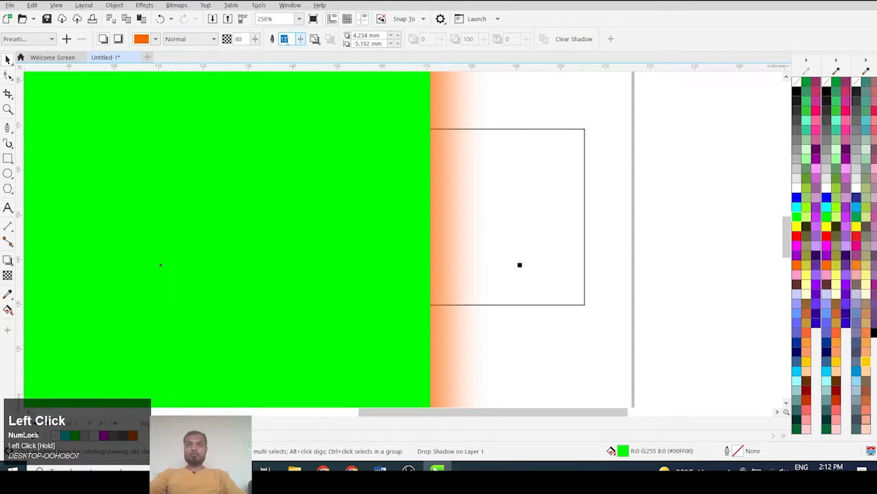
left_click(300, 38)
left_click_drag(300, 39, 317, 53)
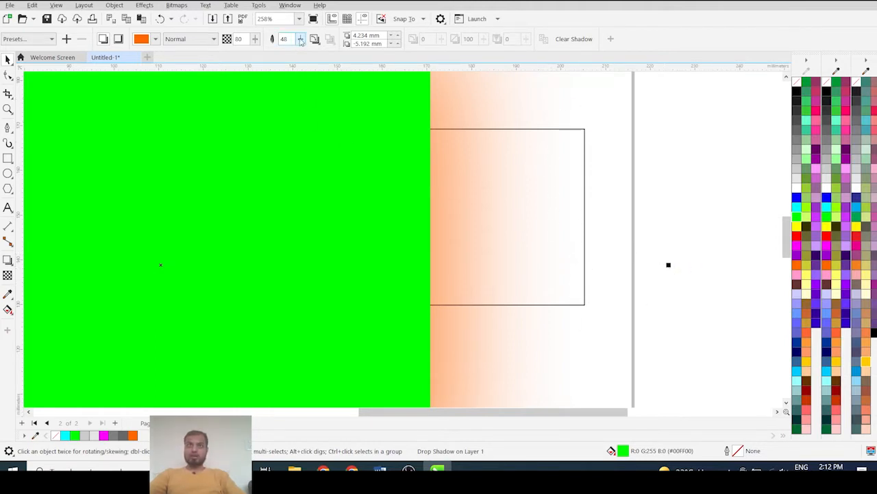
left_click_drag(302, 50, 289, 55)
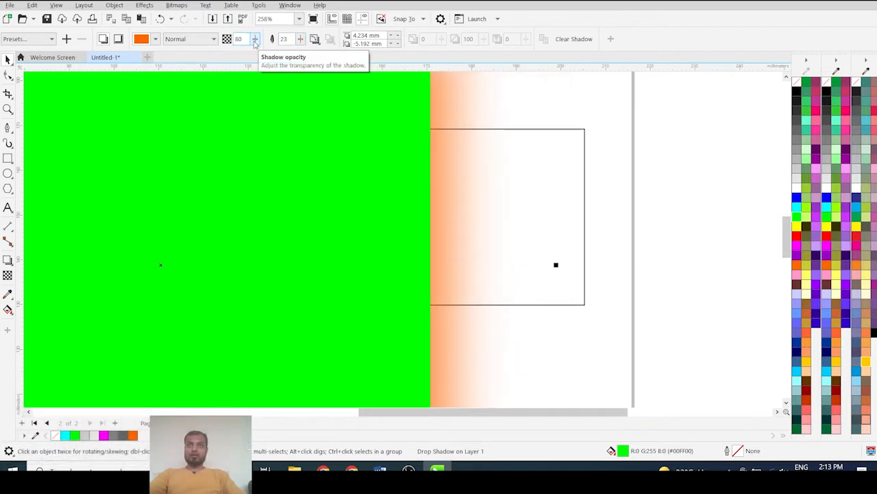
Try drop shadow opacities of 93, 100 and 12, set the opacity to 95, and deselect the shadow.
left_click_drag(255, 43, 260, 54)
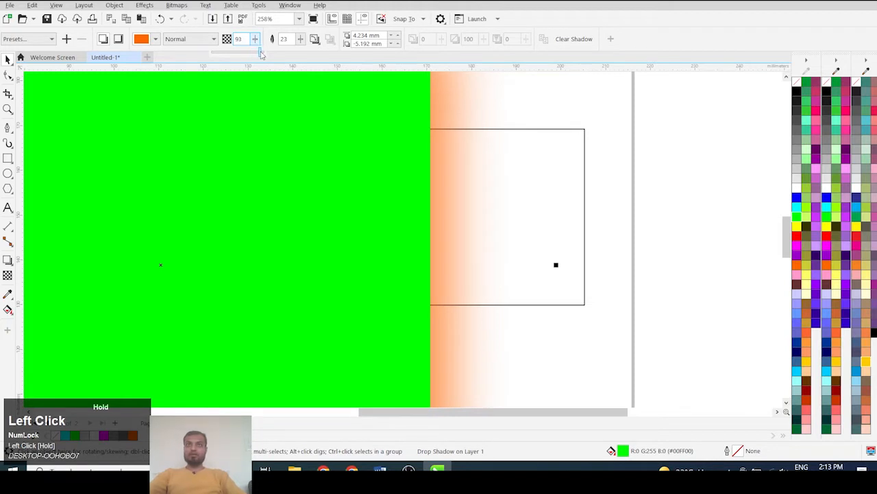
left_click_drag(260, 54, 261, 55)
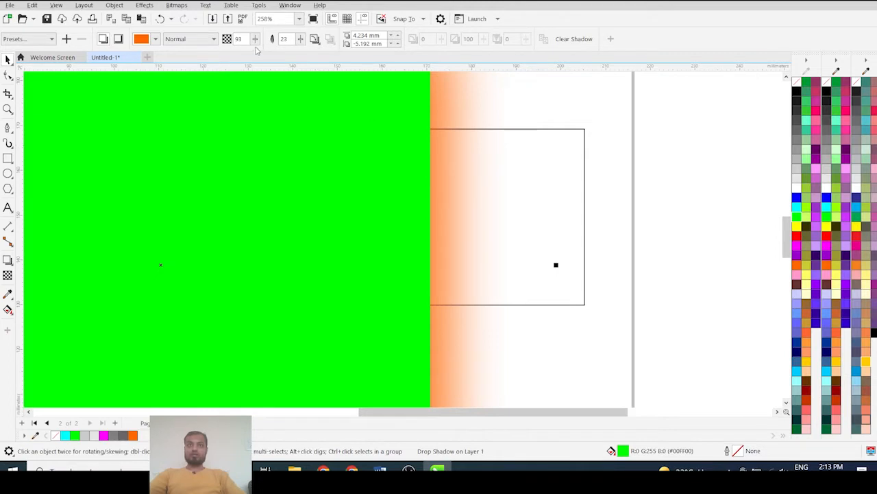
left_click_drag(258, 53, 265, 59)
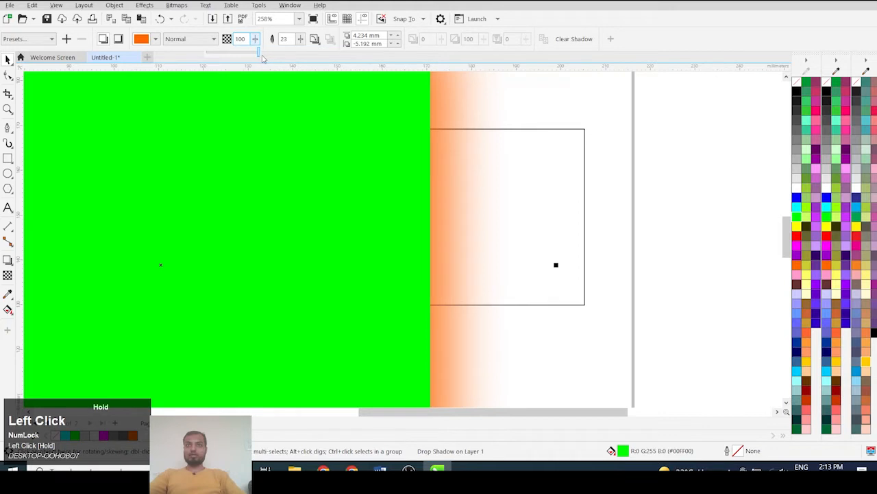
left_click_drag(214, 64, 214, 64)
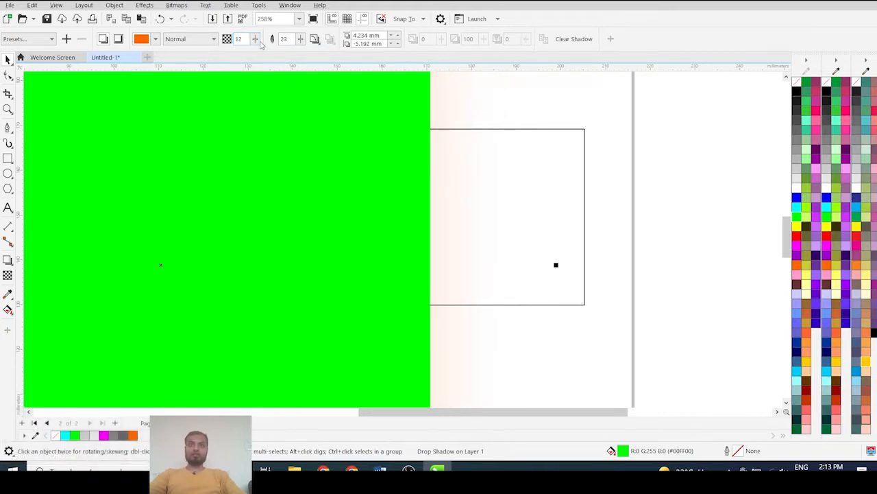
left_click_drag(255, 39, 302, 62)
scroll(279, 122, "down", 3)
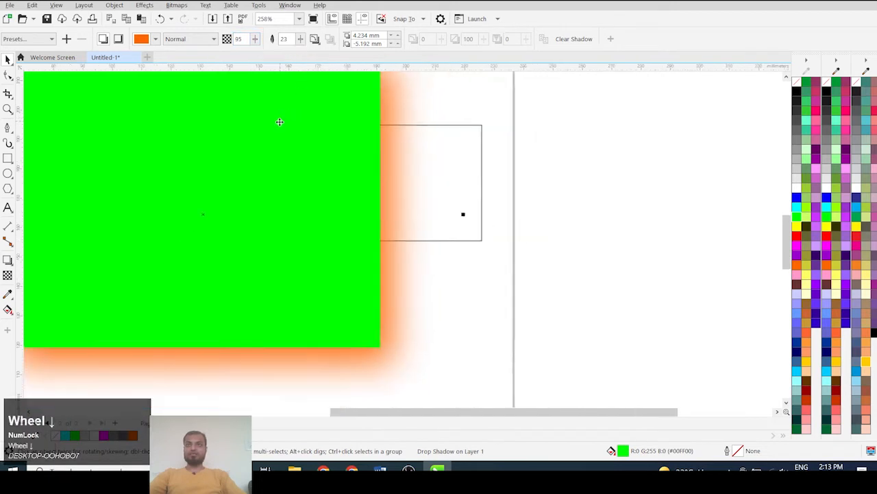
left_click(424, 122)
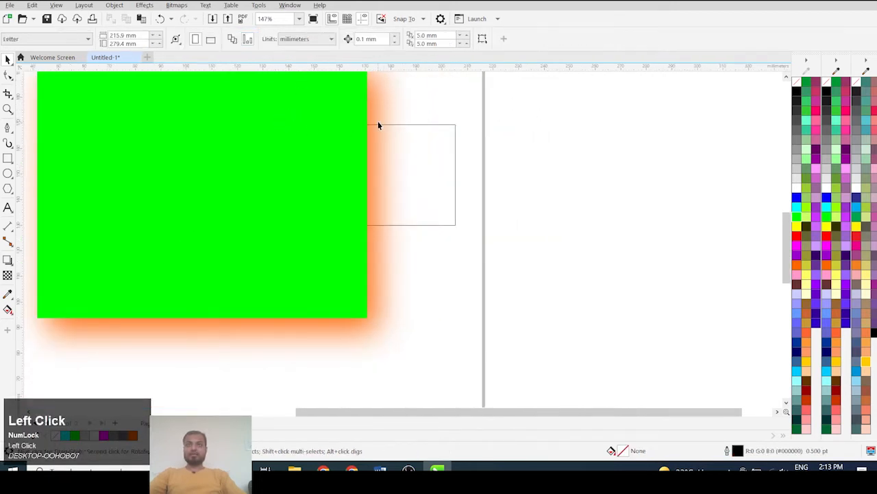
Recolor the outline of the unfilled rectangle behind the green one yellow from the RGB palette.
scroll(378, 125, "up", 6)
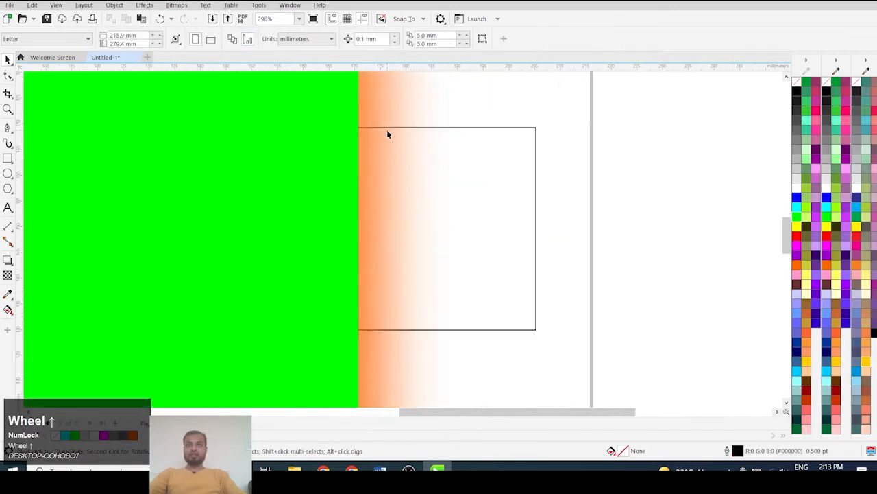
left_click(513, 129)
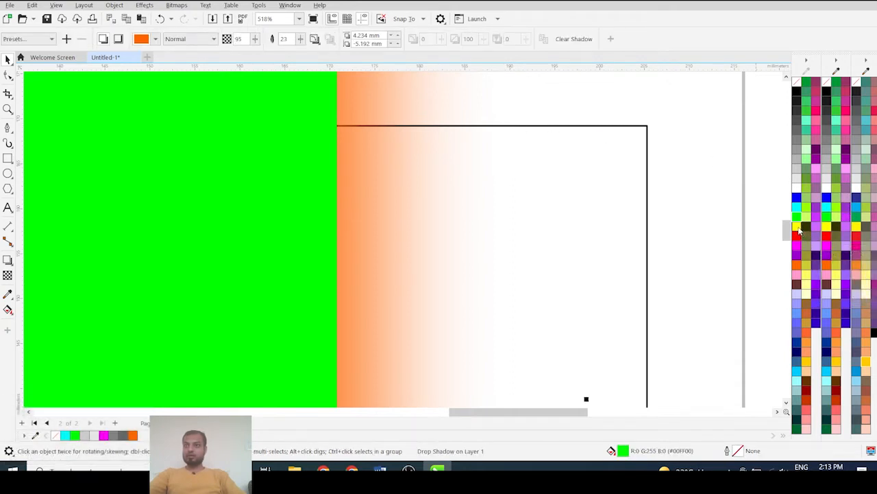
left_click_drag(799, 231, 652, 187)
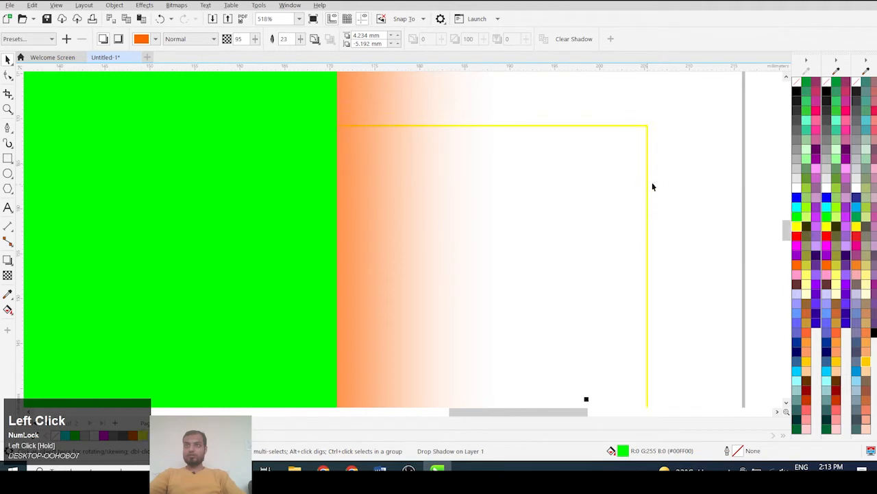
left_click(696, 162)
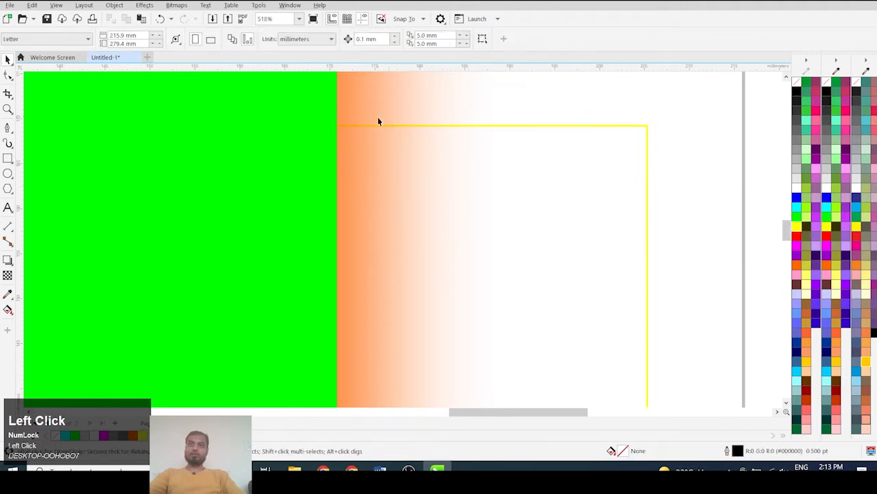
Examine how the yellow outline shows through the orange shadow beside the green rectangle's edge.
scroll(514, 122, "up", 1)
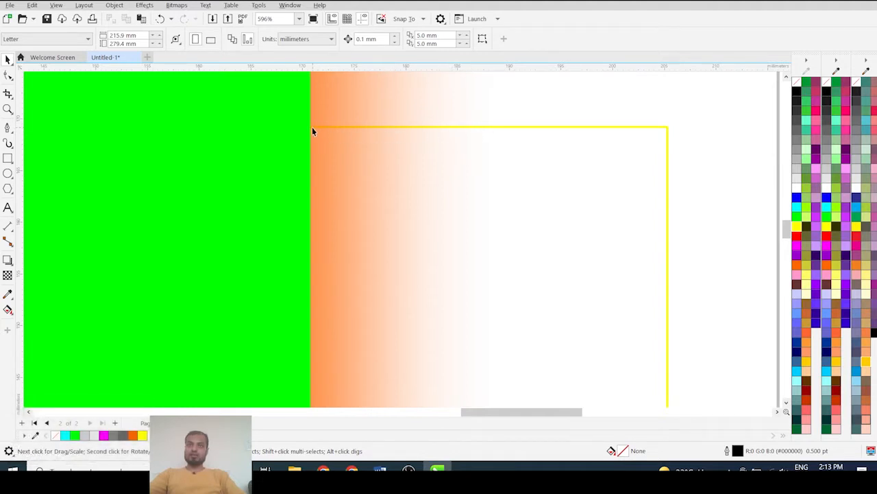
scroll(312, 129, "up", 5)
scroll(313, 129, "down", 1)
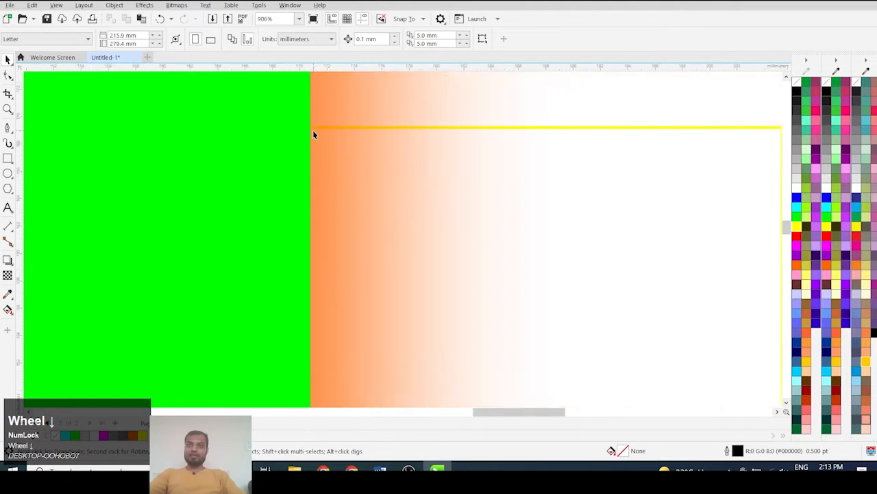
scroll(312, 129, "down", 5)
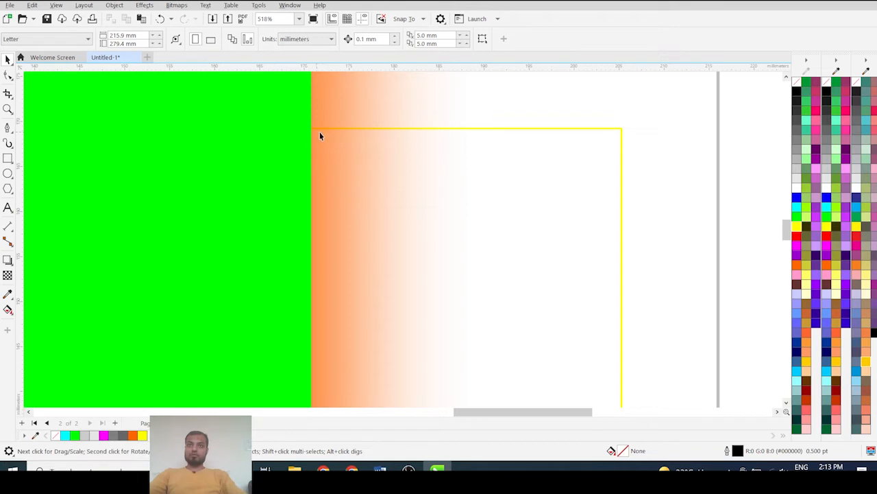
scroll(424, 137, "down", 5)
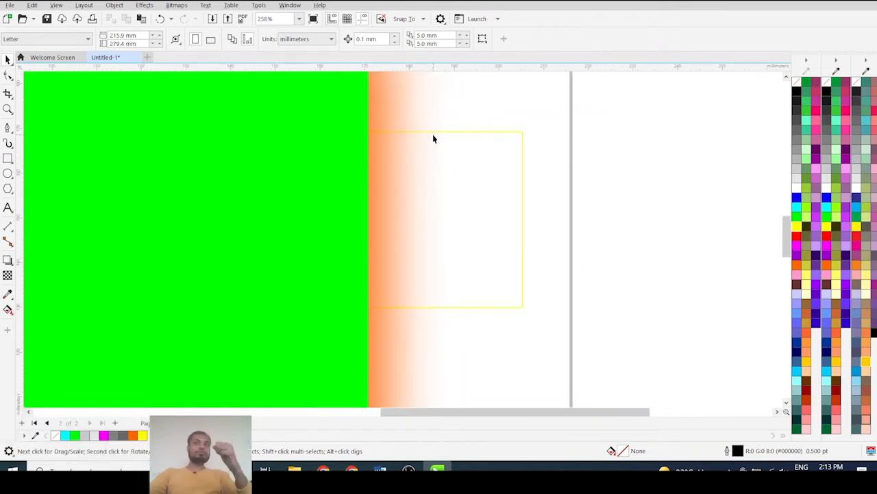
scroll(434, 131, "down", 3)
left_click(296, 149)
scroll(297, 153, "down", 2)
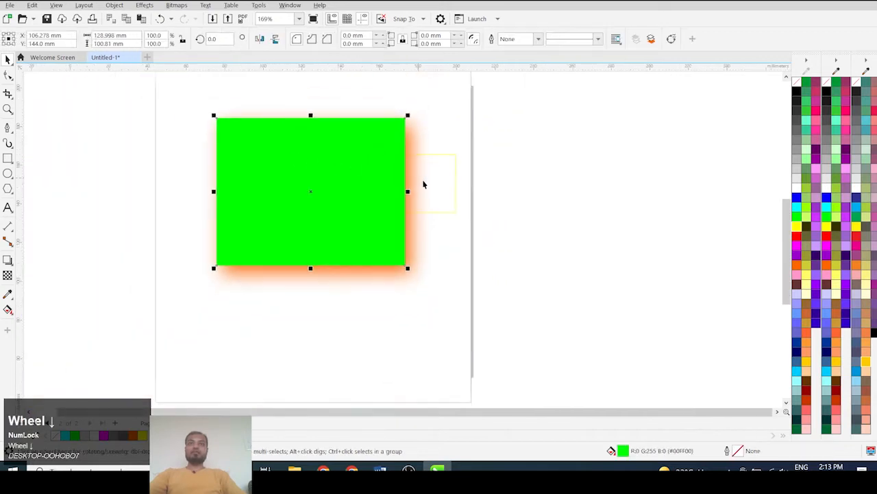
left_click(174, 147)
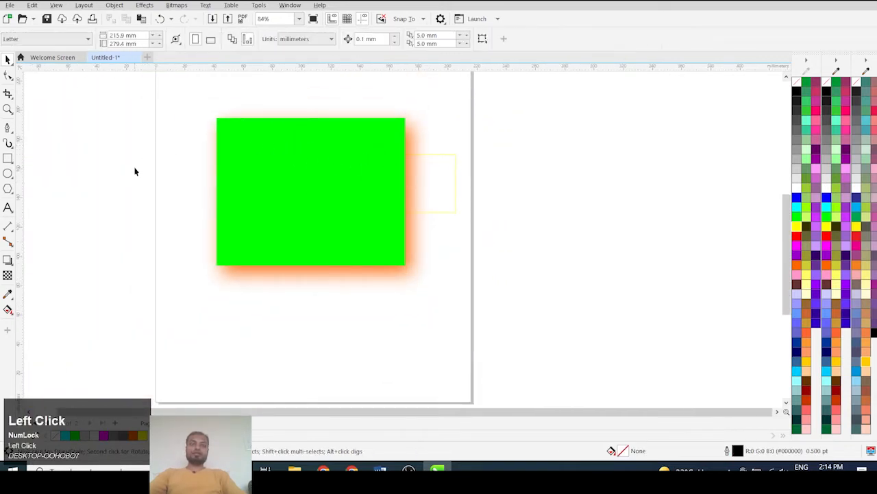
left_click_drag(167, 311, 118, 349)
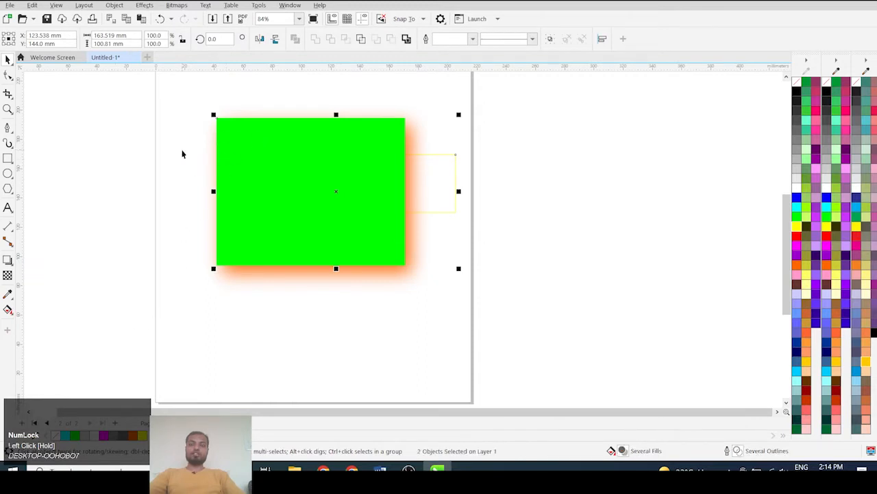
scroll(356, 161, "down", 2)
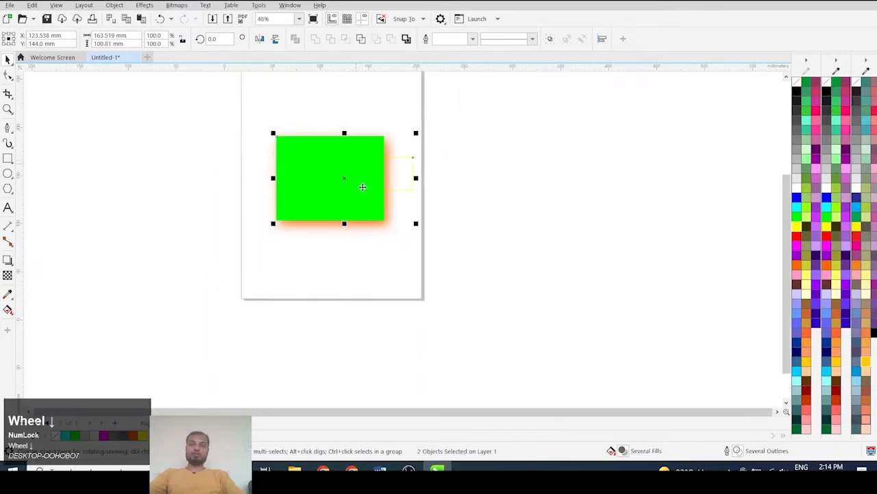
left_click(368, 271)
Import the image Evolvve Digitally LOGO 1 and place it about 107 × 107 mm below the green rectangle.
right_click(309, 266)
left_click(344, 324)
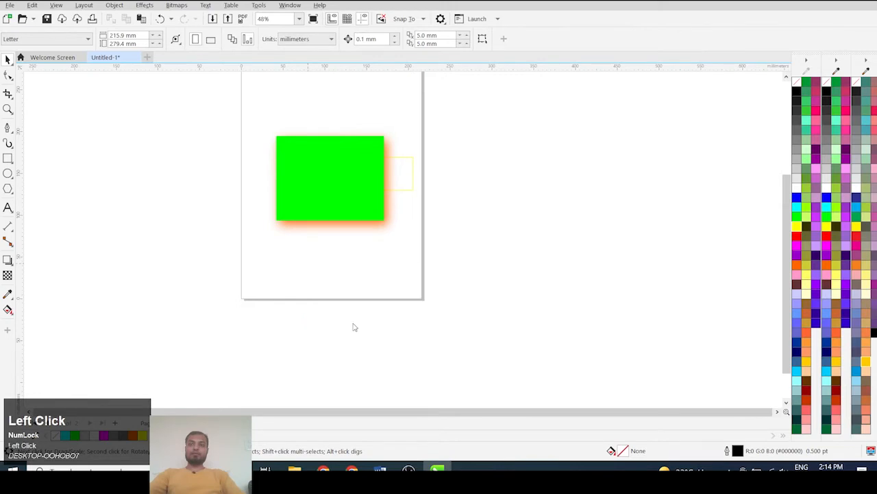
scroll(730, 233, "down", 3)
scroll(730, 233, "down", 2)
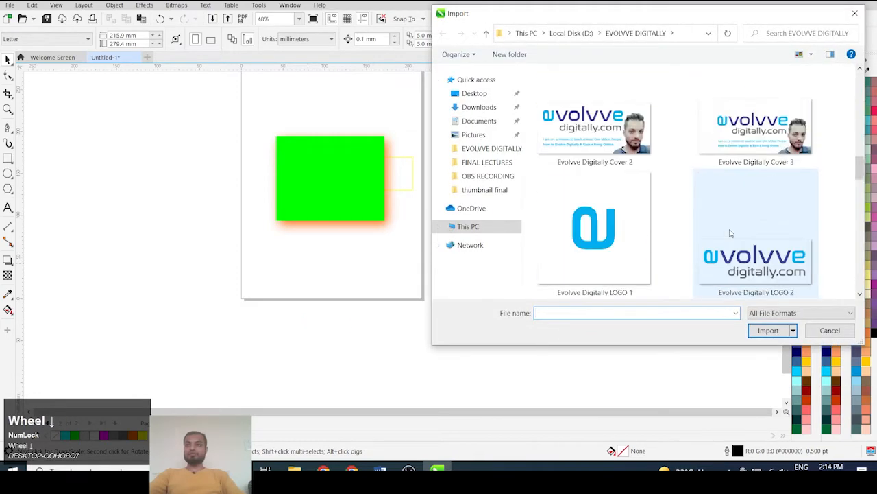
left_click(612, 229)
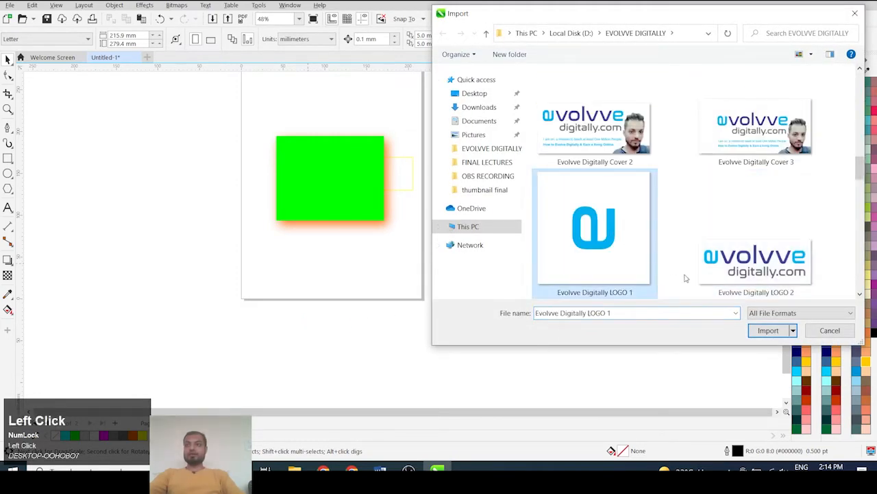
left_click(779, 338)
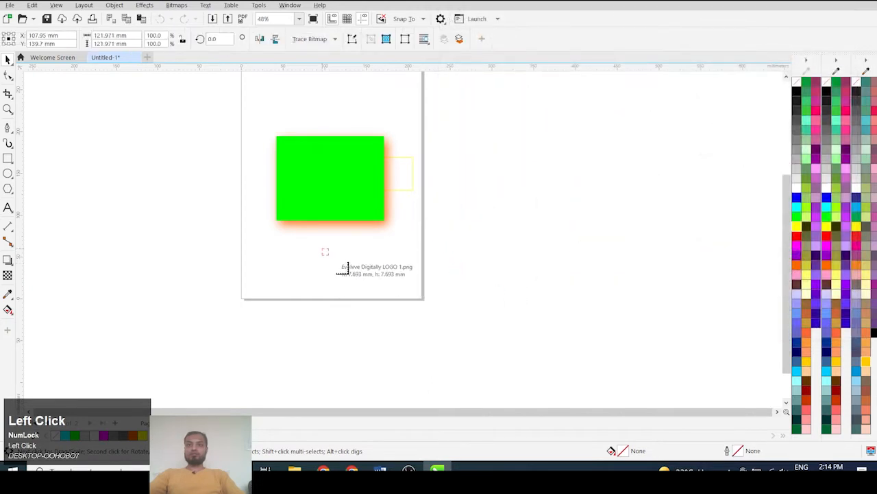
left_click_drag(320, 246, 433, 341)
Add a drop shadow to the imported logo from its center, offset about 10.3 mm horizontally and -9.1 mm vertically.
scroll(377, 302, "up", 4)
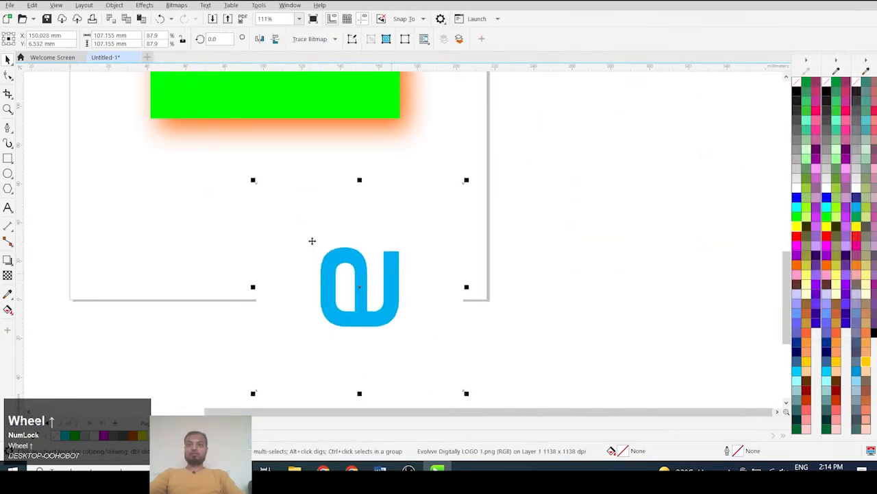
left_click(8, 261)
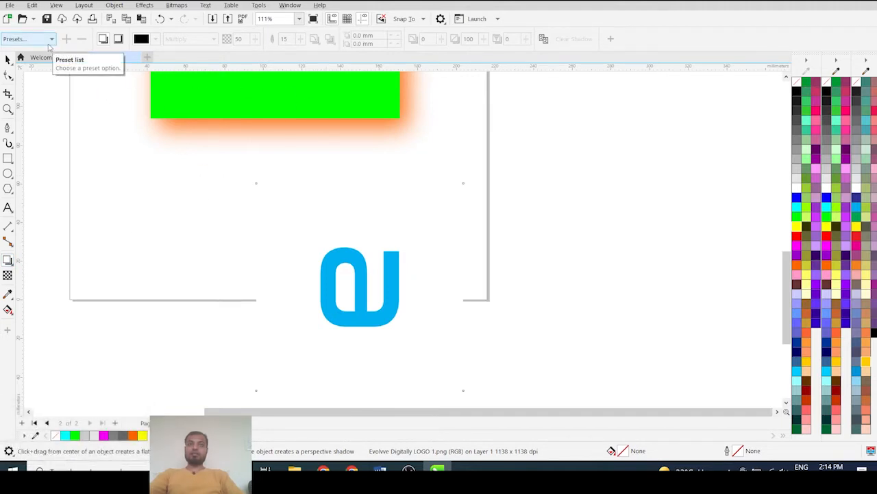
left_click_drag(360, 287, 482, 397)
scroll(368, 212, "down", 2)
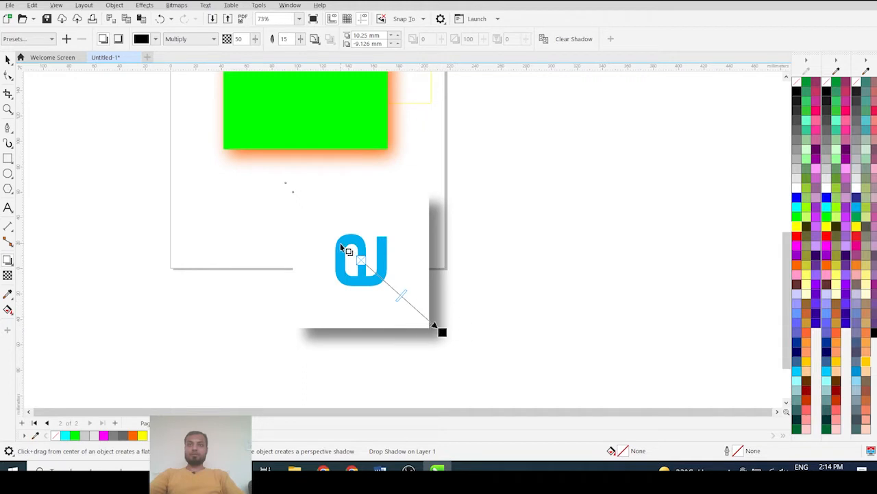
left_click(8, 59)
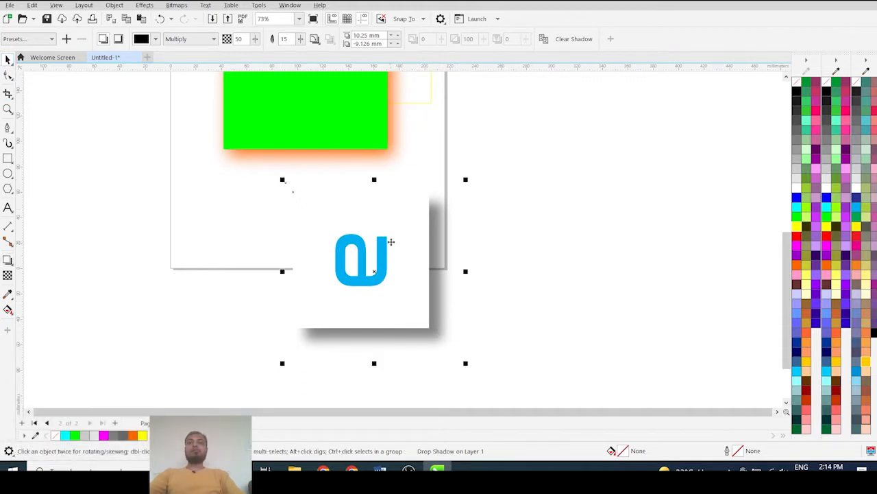
scroll(449, 222, "down", 2)
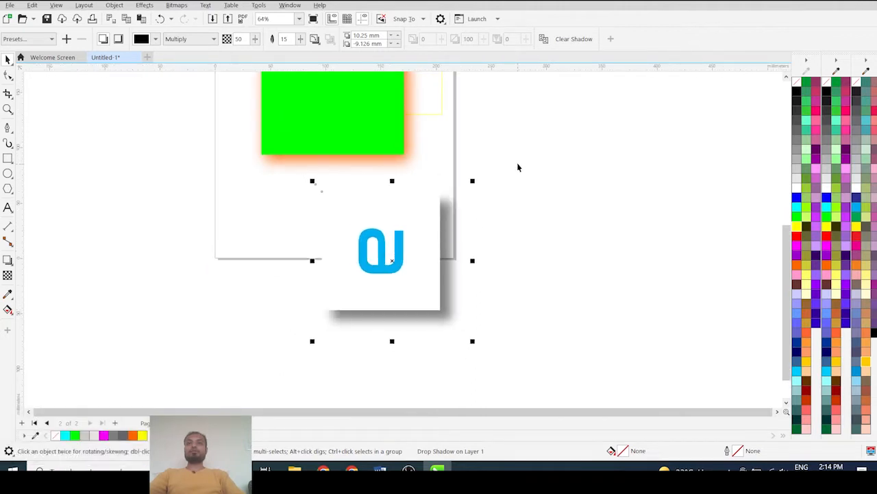
left_click_drag(518, 165, 209, 371)
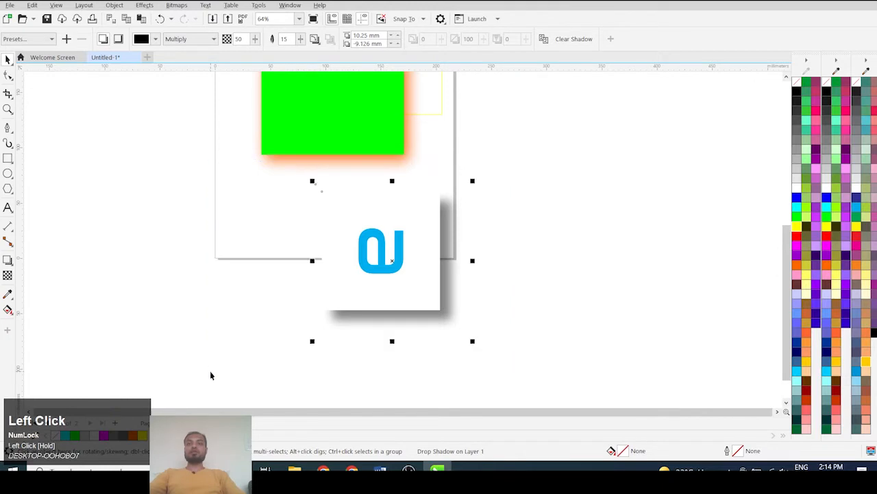
left_click(207, 306)
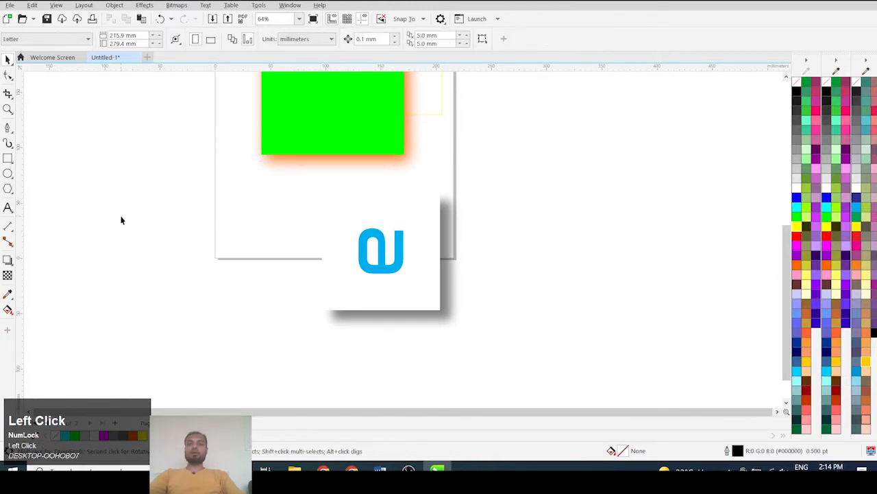
Write the text COREL in 24 pt Arial to the left of the logo.
left_click(7, 207)
left_click(230, 210)
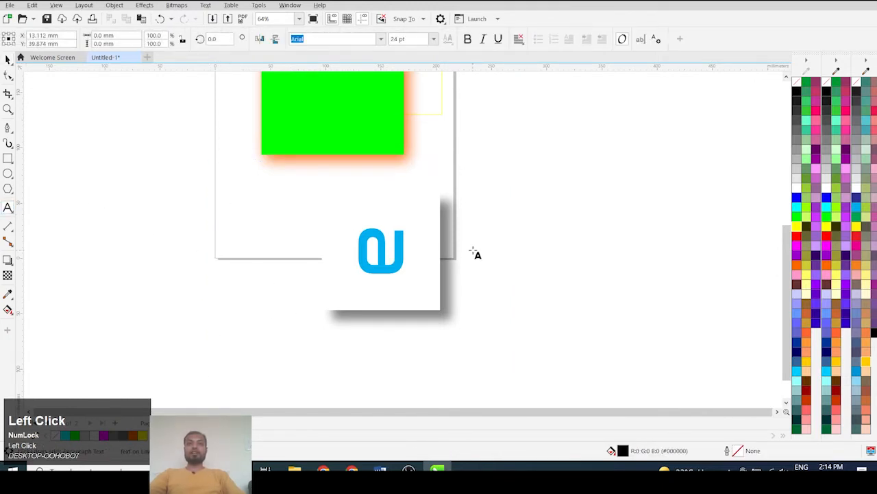
type("C")
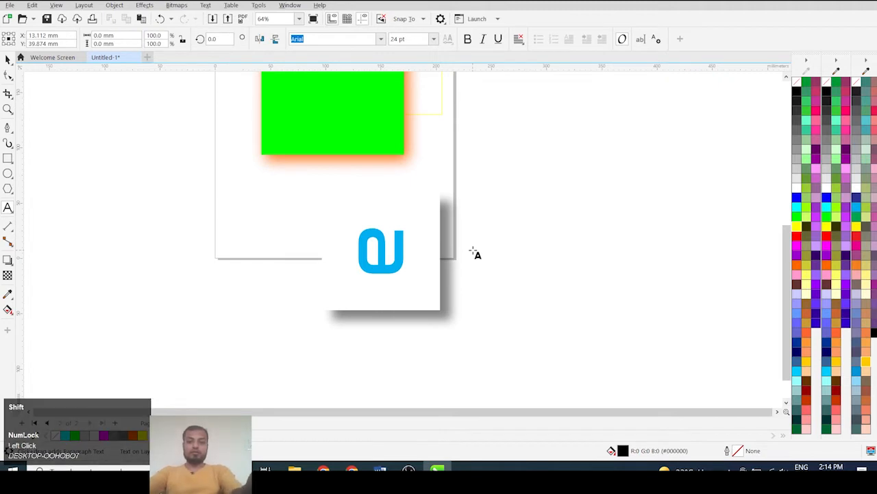
type("OREL")
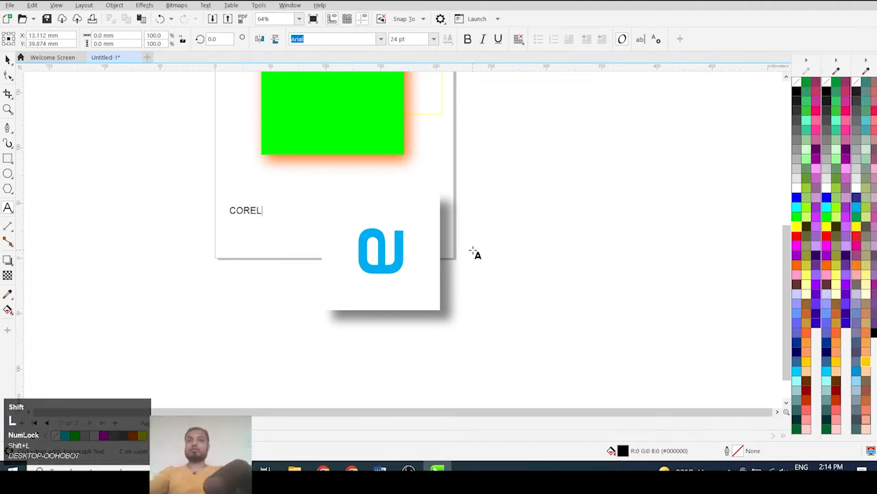
Make the COREL text bold and fill it bright green from the RGB palette.
left_click(7, 60)
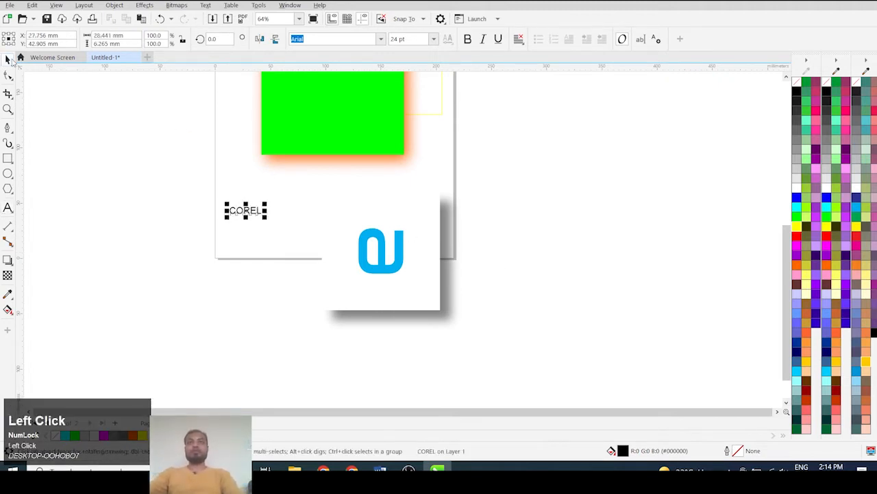
left_click(467, 39)
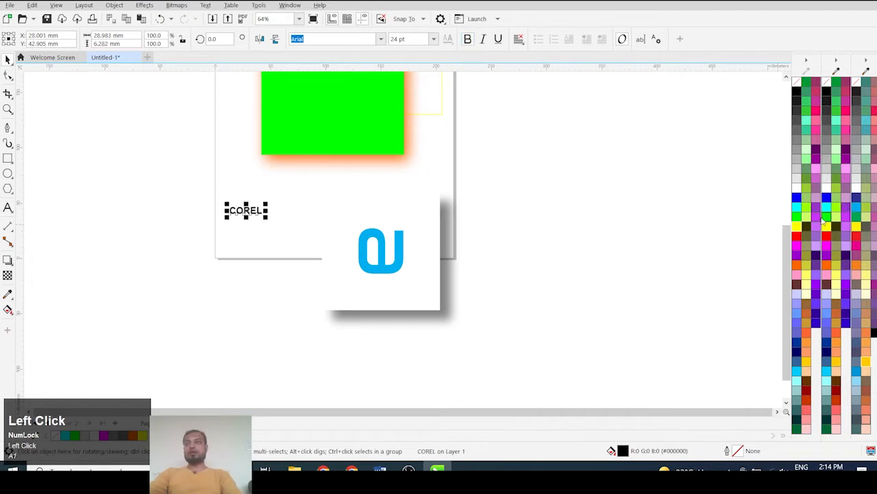
left_click(799, 220)
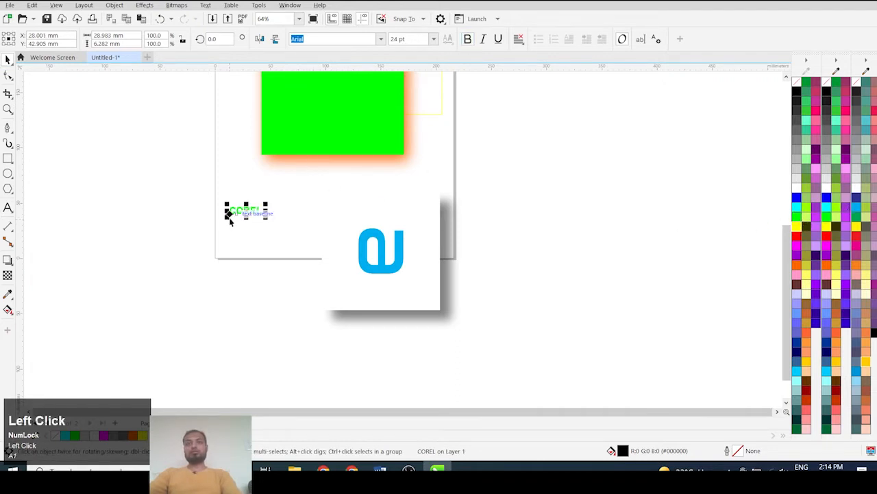
Add a drop shadow to the COREL text from its left edge, with an angle of 359 and a stretch of 102.
scroll(227, 214, "up", 3)
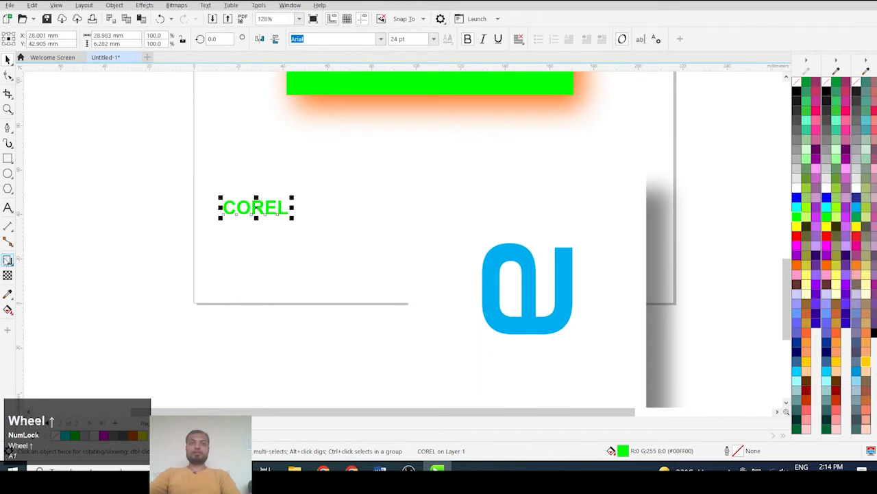
left_click(7, 260)
scroll(251, 210, "up", 2)
left_click_drag(209, 211, 290, 208)
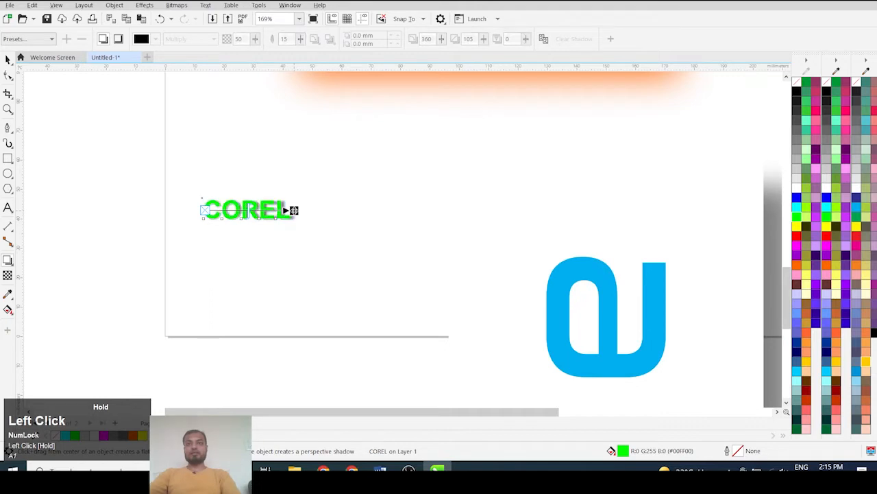
scroll(295, 213, "up", 5)
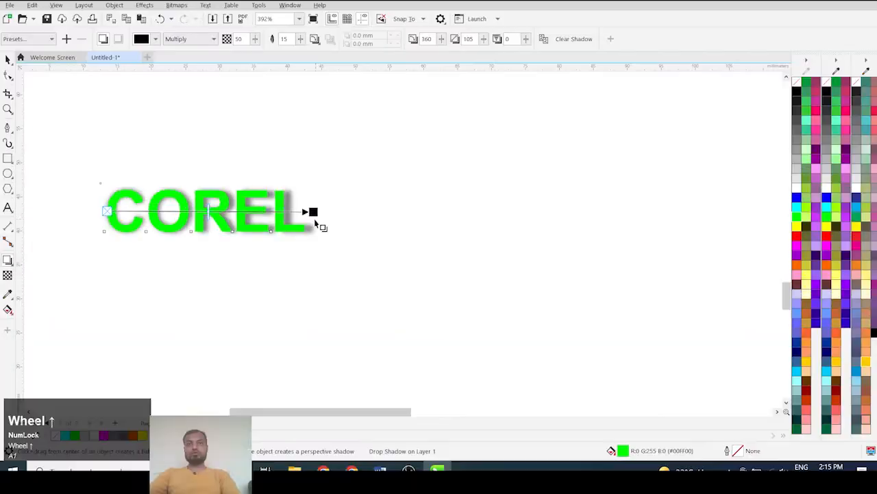
left_click_drag(314, 212, 308, 214)
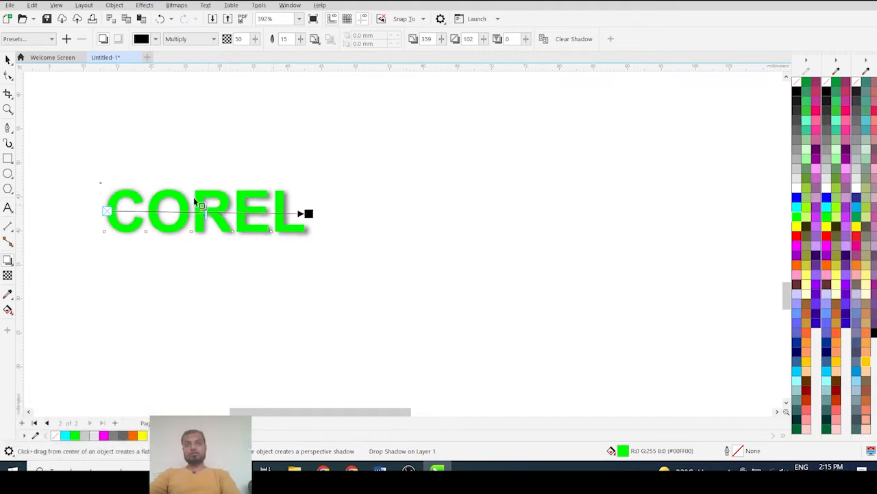
left_click(7, 59)
left_click(196, 183)
scroll(262, 203, "up", 2)
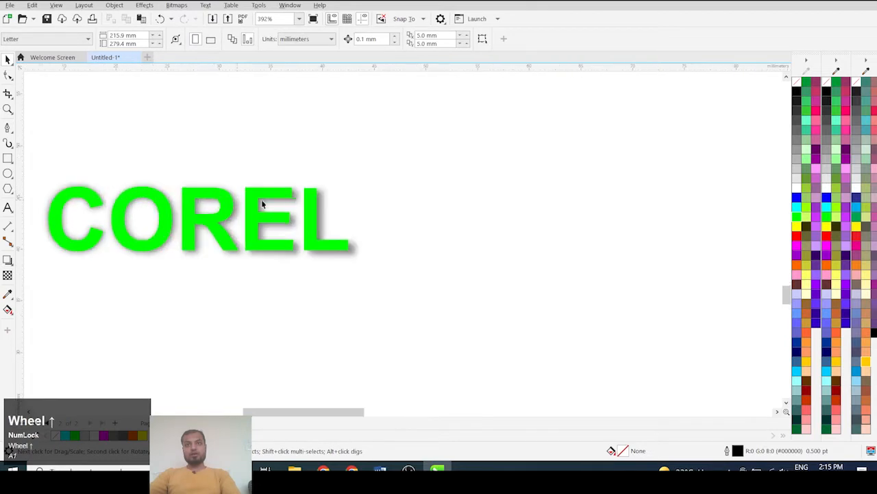
Apply the Flat Bottom Right shadow preset to the COREL text.
scroll(369, 199, "down", 2)
left_click(334, 204)
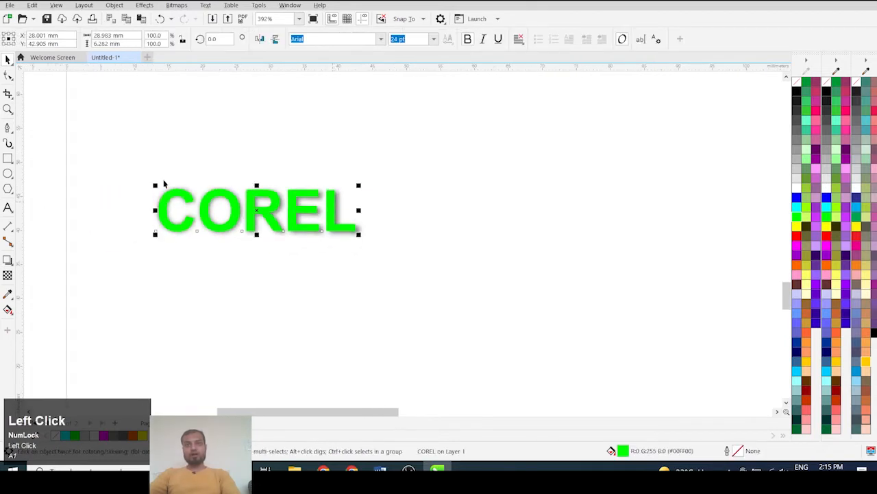
left_click(8, 260)
left_click_drag(157, 211, 360, 214)
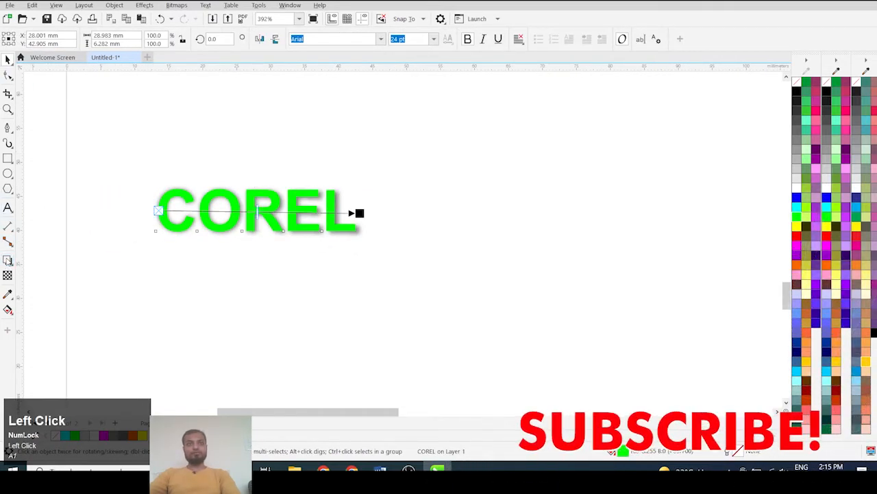
left_click(27, 38)
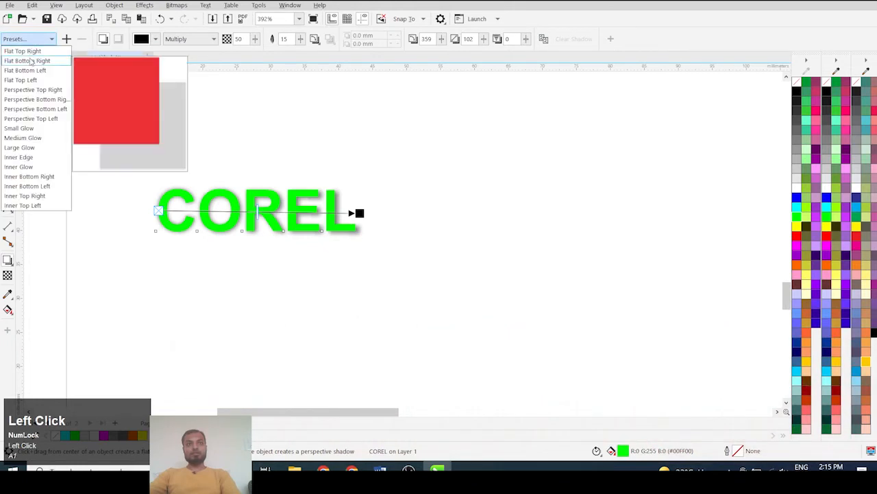
left_click(31, 61)
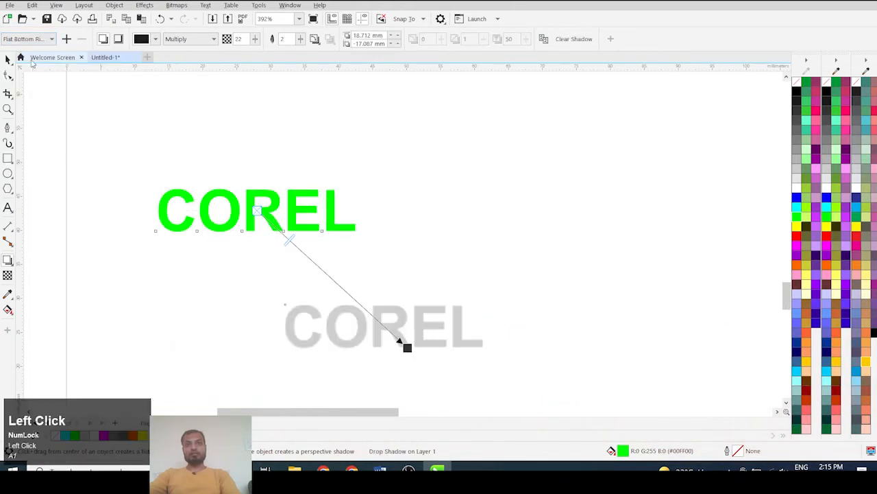
Move the COREL text's shadow close to the letters, offset about 0.7 mm horizontally and -0.3 mm vertically.
left_click_drag(408, 348, 311, 233)
scroll(312, 233, "up", 2)
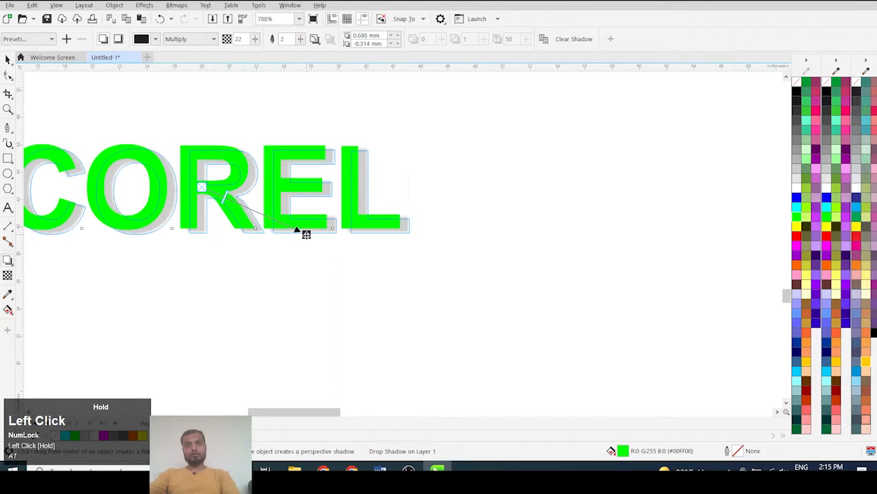
scroll(312, 233, "down", 2)
scroll(306, 238, "down", 1)
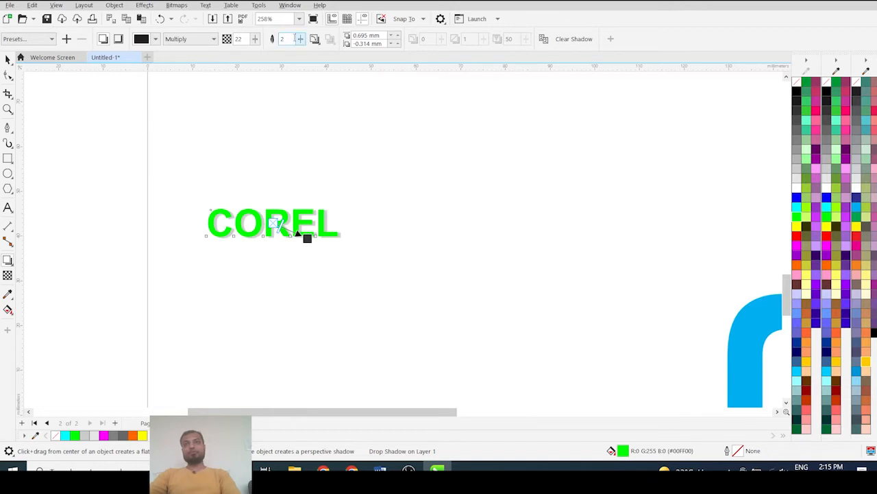
Set the feathering of the COREL text's shadow to 27 and deselect it.
left_click_drag(300, 40, 313, 52)
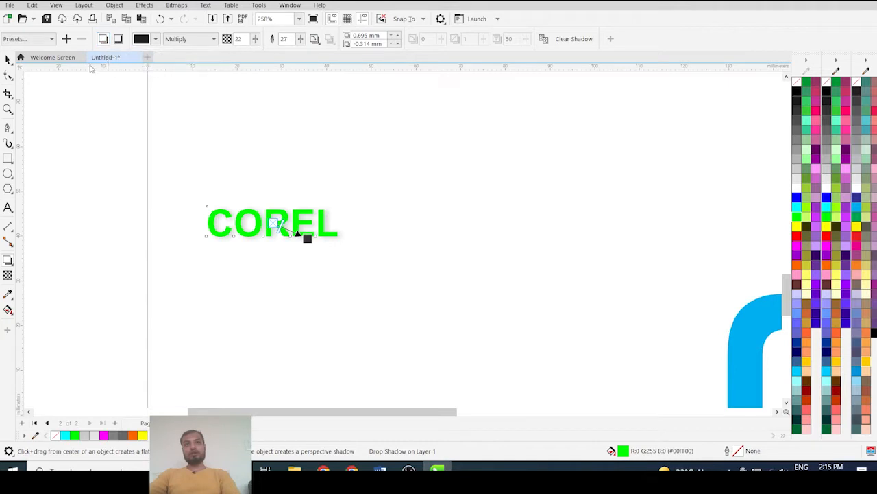
left_click(6, 59)
left_click(75, 106)
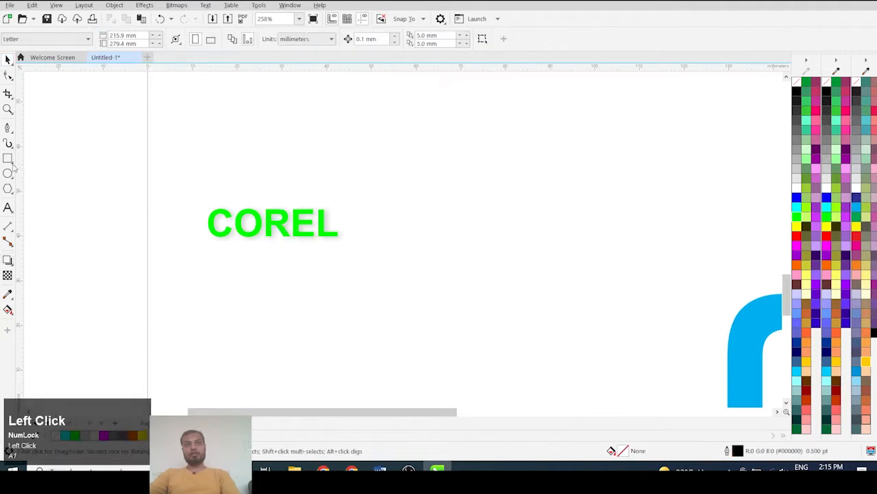
Draw a rectangle about 42.5 × 21.7 mm beside the COREL text and give it an inner shadow with a width of about 24.
left_click(7, 158)
left_click_drag(436, 129, 626, 226)
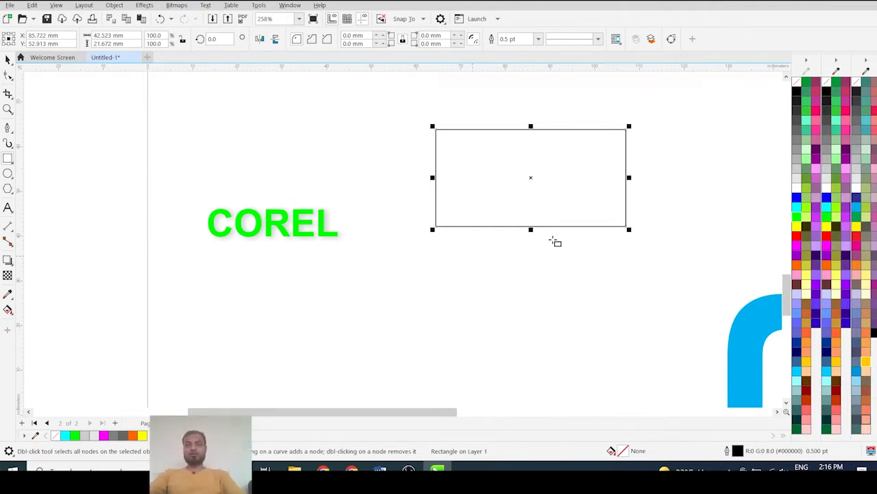
left_click(8, 265)
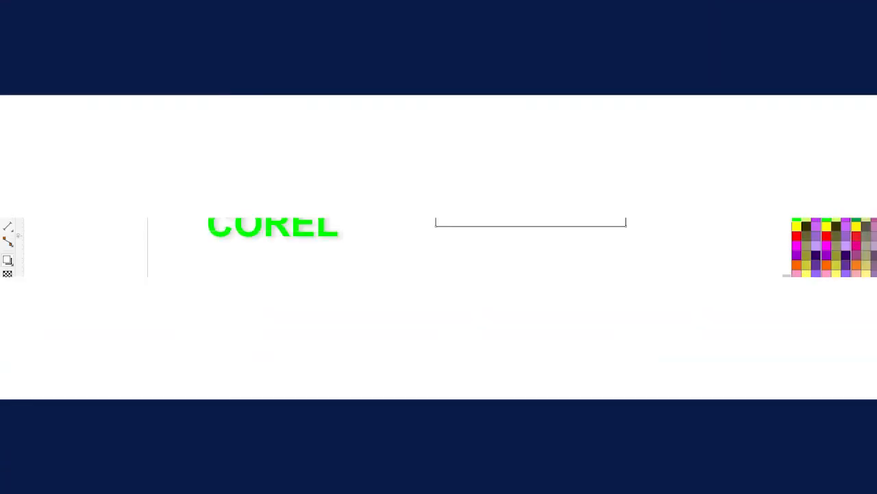
left_click(118, 40)
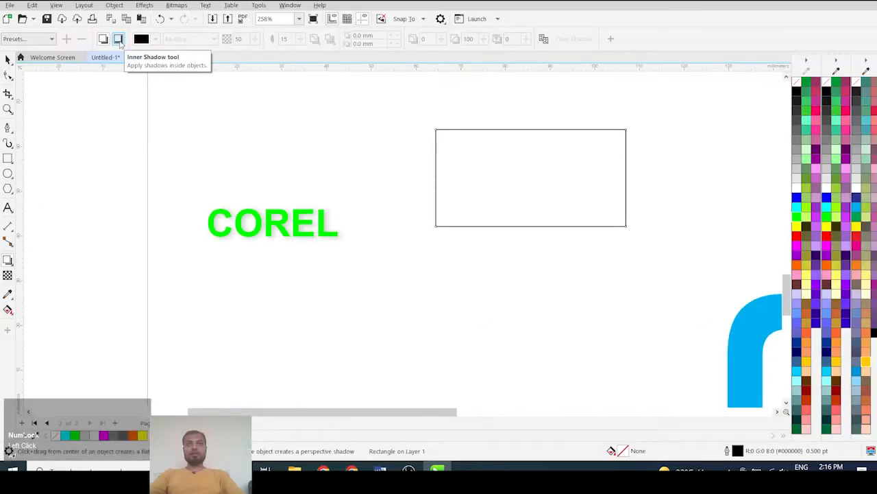
left_click(118, 40)
left_click_drag(446, 222, 452, 179)
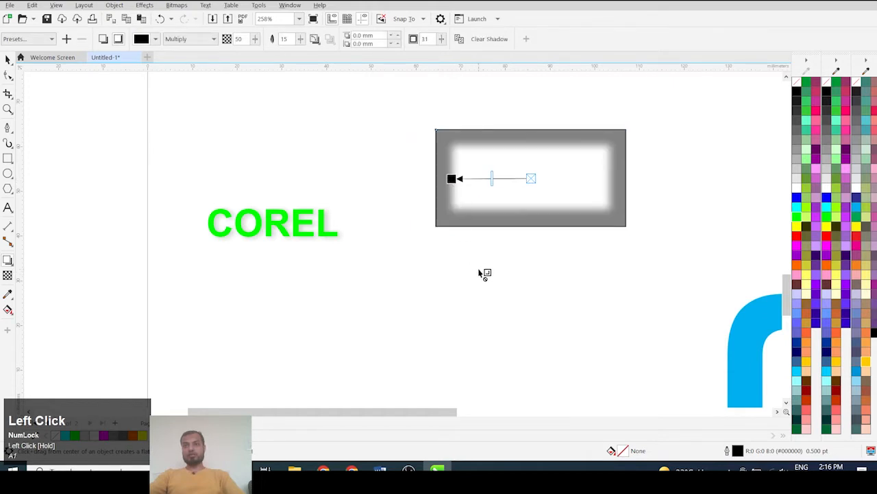
scroll(466, 197, "up", 2)
mouse_move(657, 171)
left_mouse_down()
mouse_move(637, 167)
mouse_move(662, 168)
left_mouse_up()
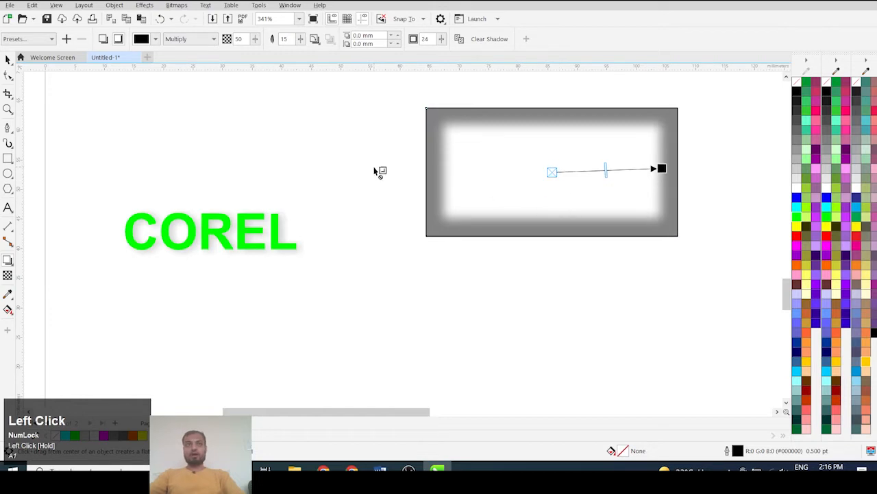
Set the rectangle's inner shadow to a feathering of 50 and an opacity of 68.
left_click_drag(255, 40, 231, 68)
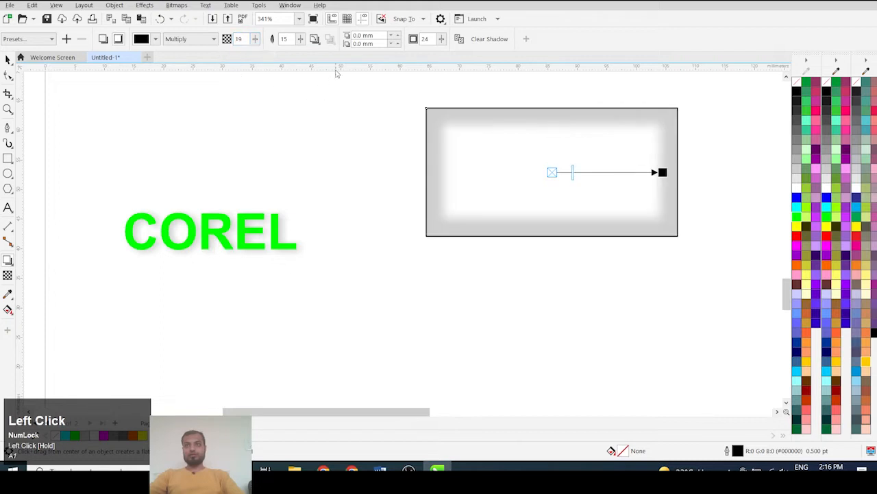
left_click_drag(303, 41, 322, 59)
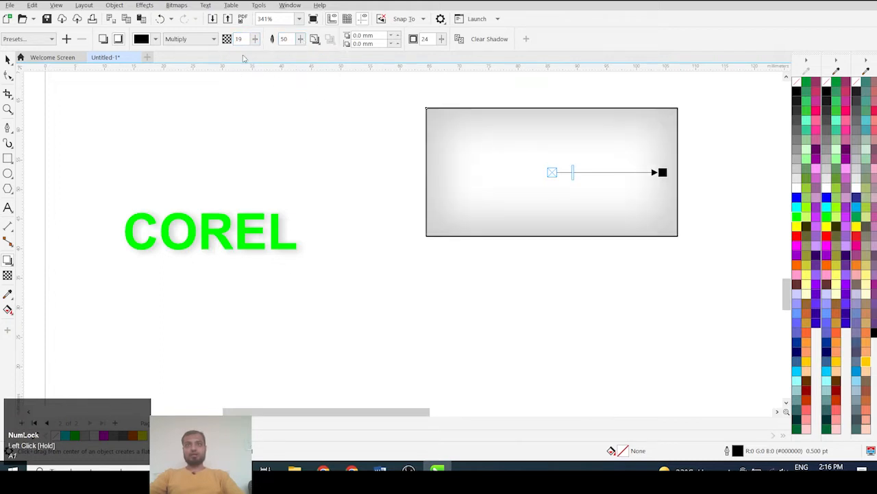
left_click_drag(255, 39, 282, 62)
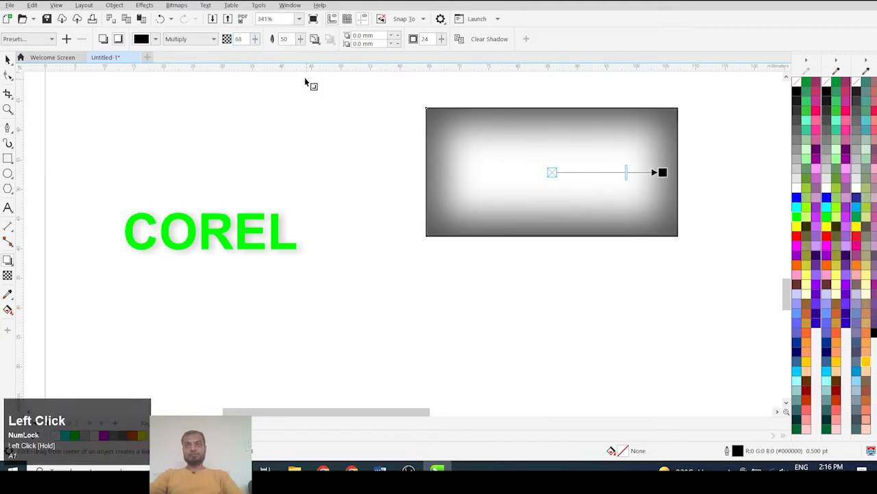
Change the rectangle's inner shadow color to cyan from the RGB palette.
left_click(156, 39)
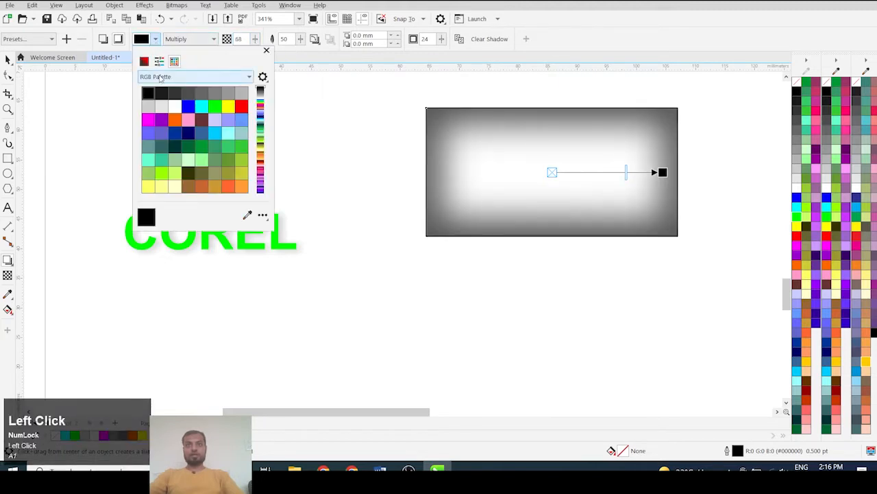
left_click(198, 111)
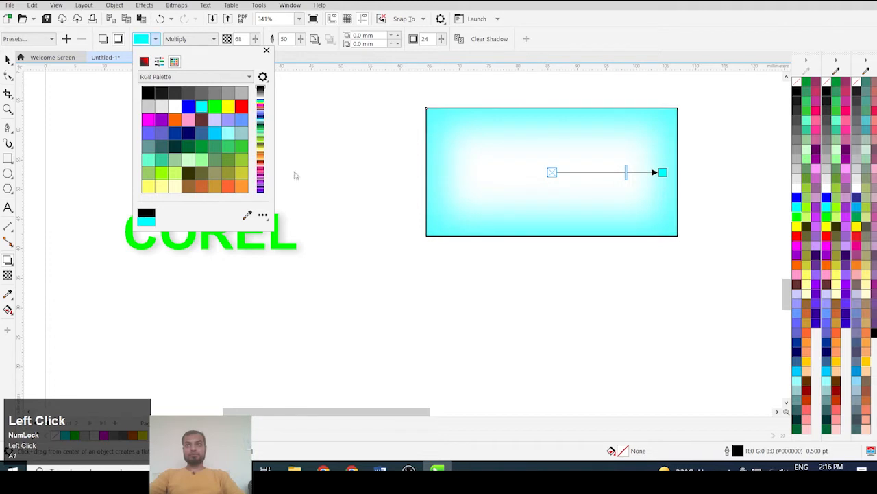
left_click(7, 60)
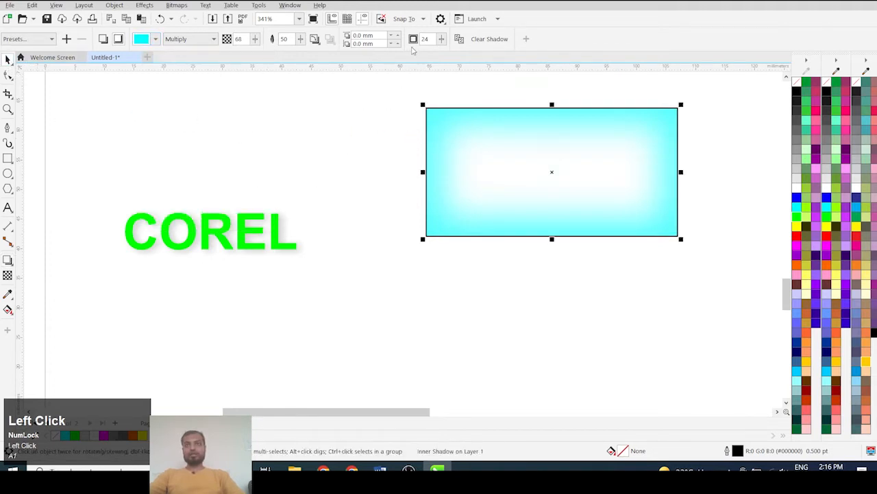
Remove the outline from the rectangle with the cyan inner shadow by setting its outline width to None.
left_click(326, 107)
left_click_drag(406, 100, 448, 164)
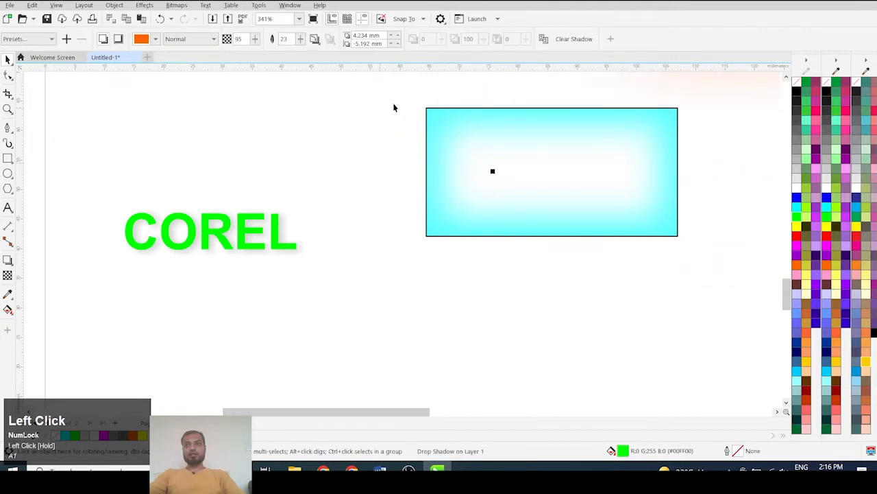
left_click_drag(400, 102, 747, 290)
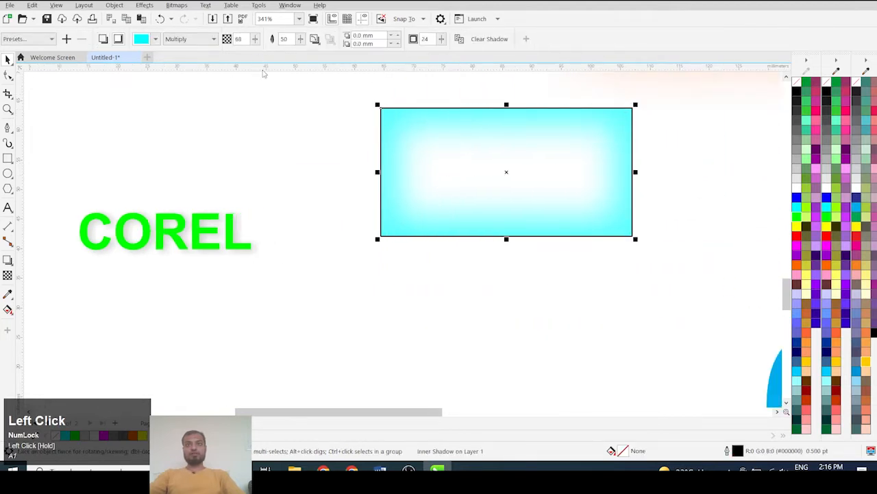
left_click(363, 117)
left_click(392, 112)
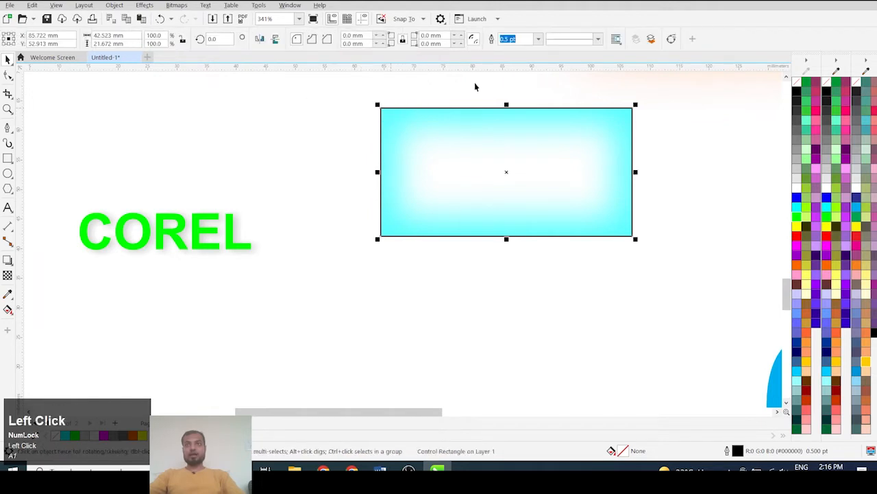
left_click(539, 39)
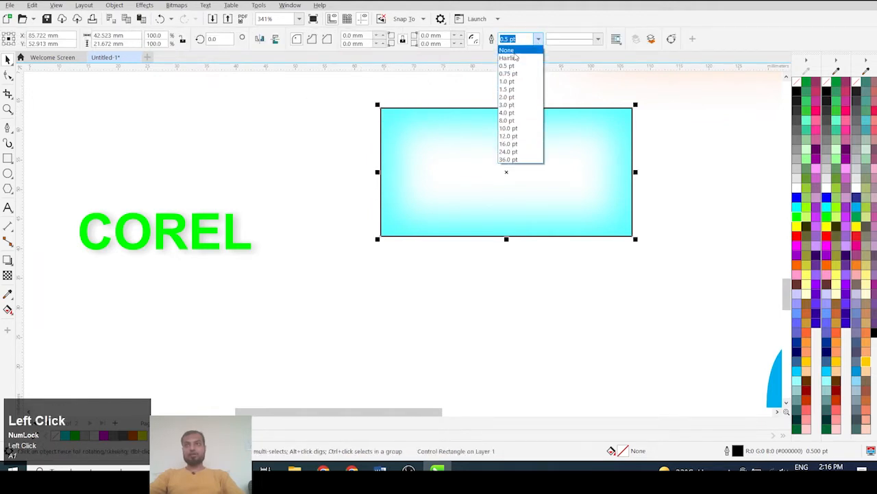
left_click(509, 55)
left_click(423, 273)
scroll(425, 272, "down", 5)
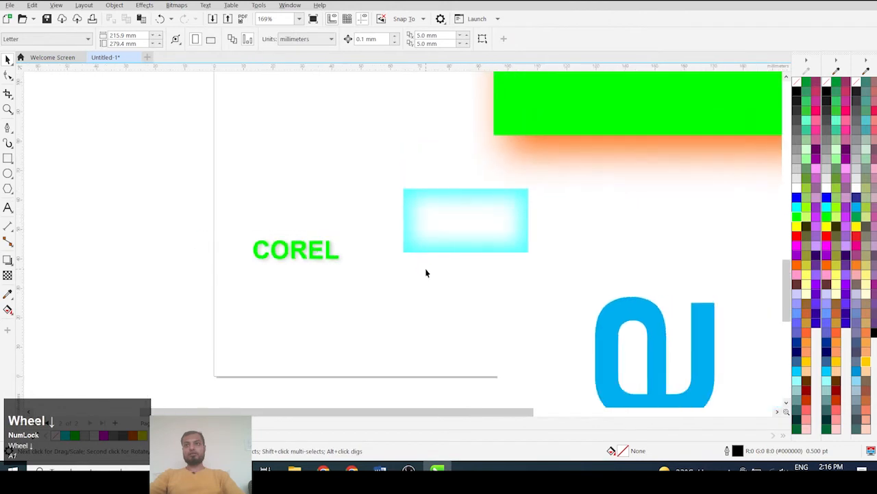
Delete all the shadow examples from the page, including the rectangles, the logo and the COREL text.
scroll(425, 273, "down", 4)
left_click_drag(576, 140, 253, 390)
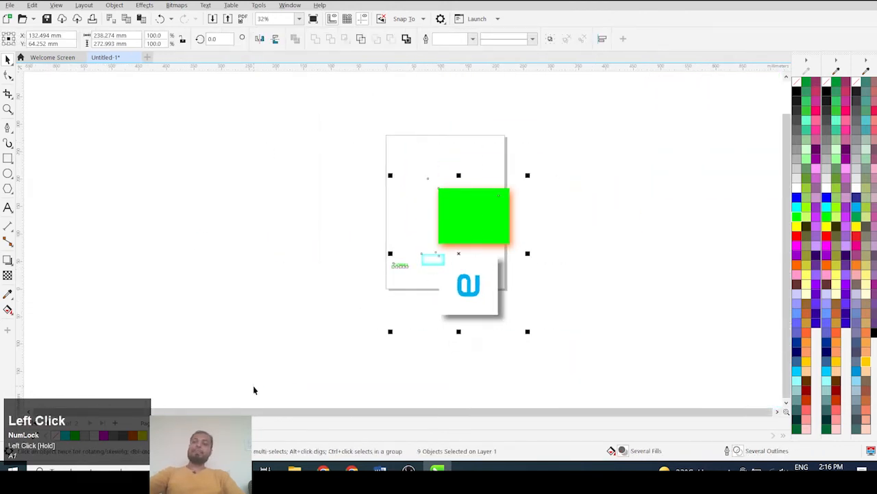
key("Delete")
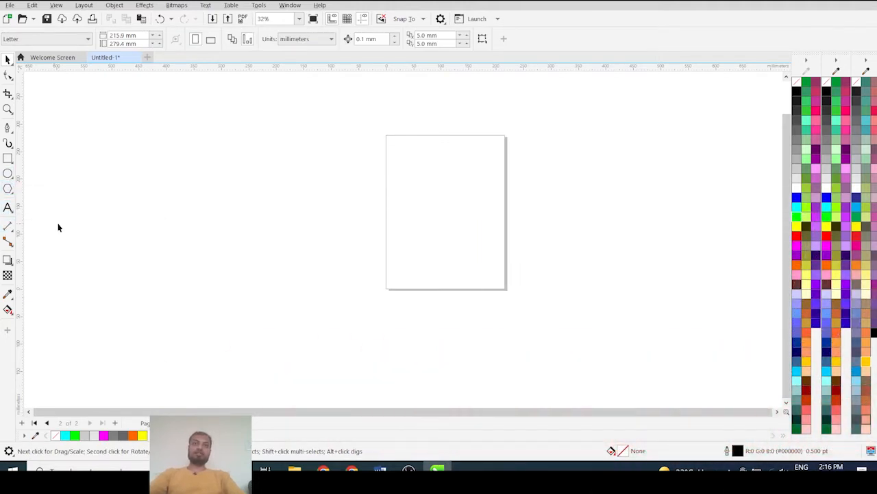
Draw a five-sided polygon about 125 × 128 mm and move it to the upper middle of the page.
left_click(7, 260)
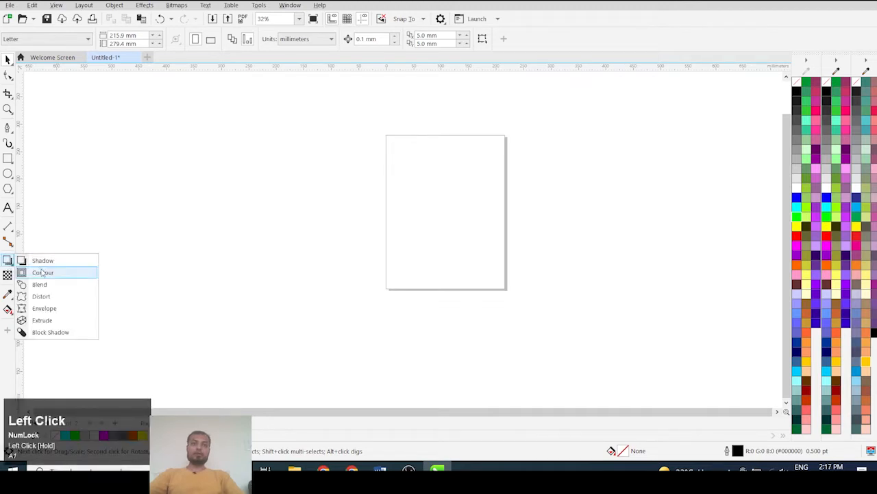
left_click(42, 272)
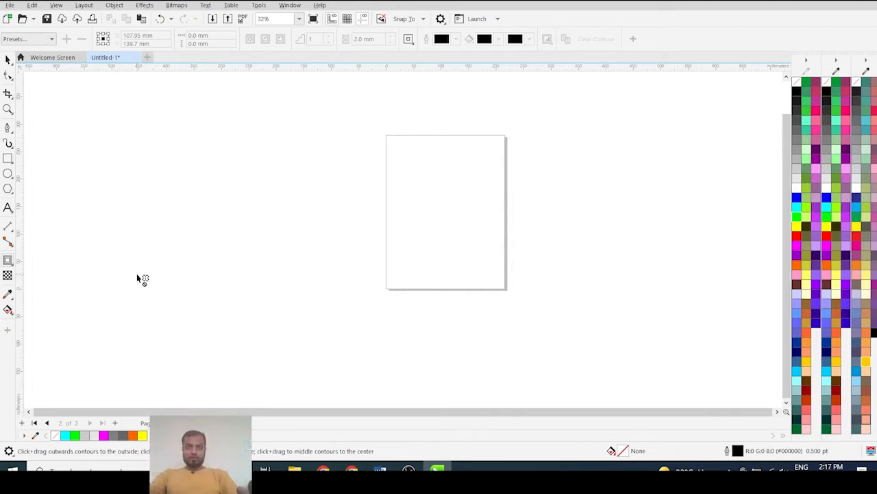
left_click(7, 188)
scroll(482, 210, "up", 1)
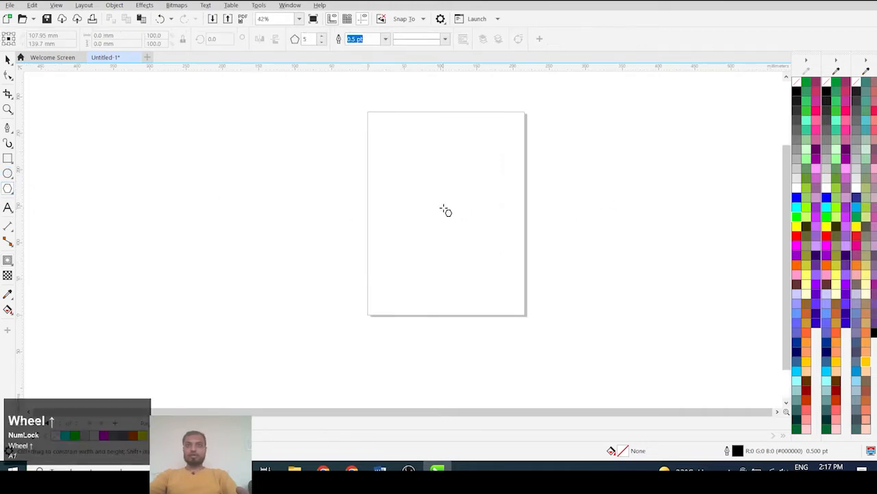
left_click(414, 187)
mouse_move(415, 186)
left_mouse_down()
mouse_move(466, 219)
mouse_move(455, 218)
left_mouse_up()
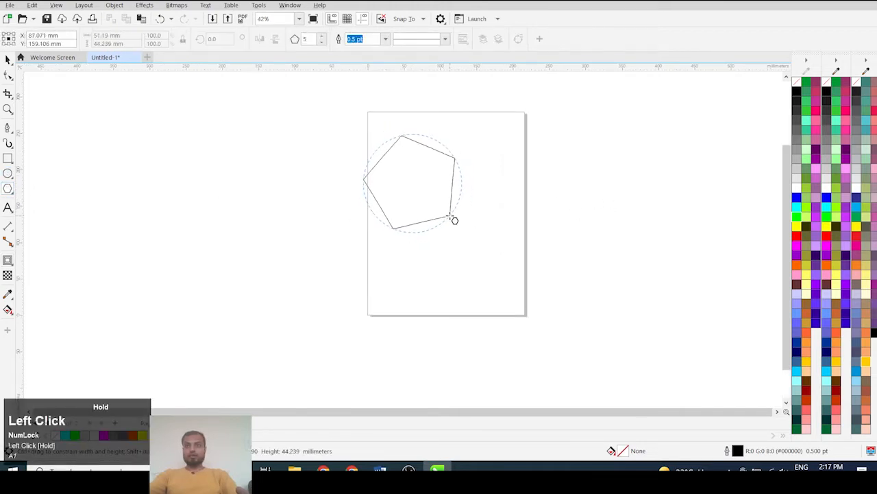
left_click(8, 59)
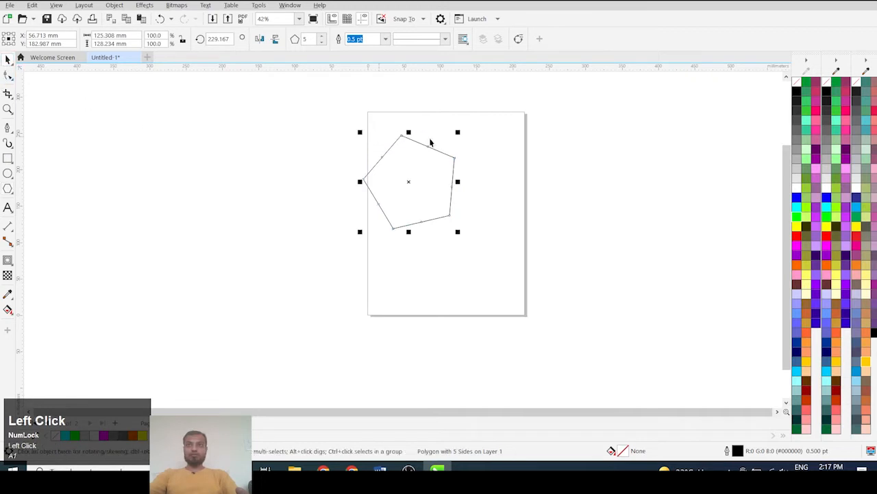
scroll(434, 146, "up", 1)
left_click_drag(408, 182, 451, 192)
scroll(451, 192, "up", 2)
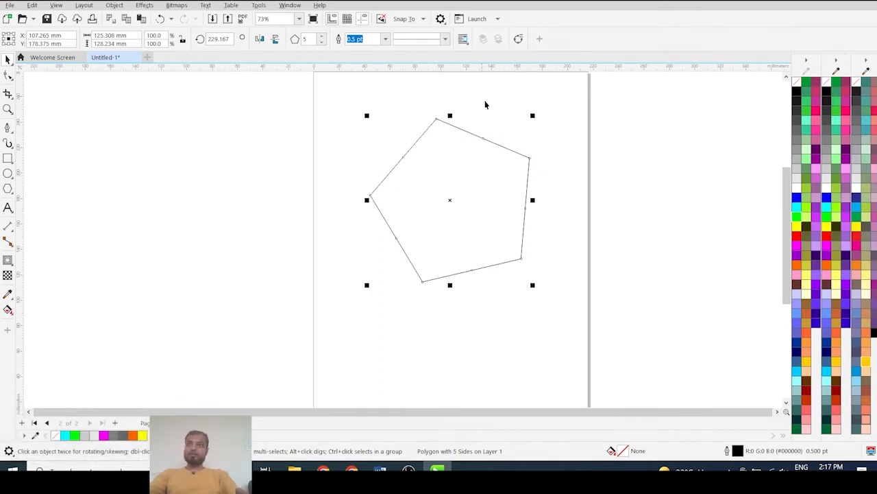
Apply an outside contour to the pentagon with the Contour tool.
left_click(7, 261)
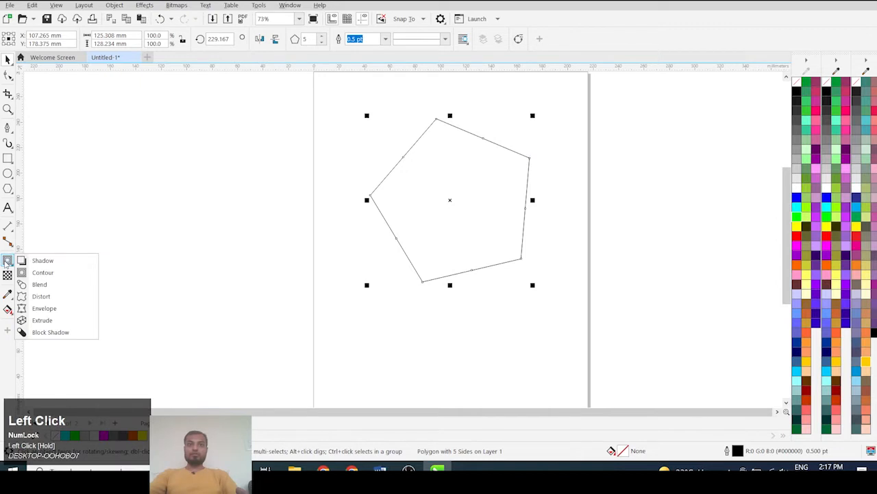
left_click(41, 273)
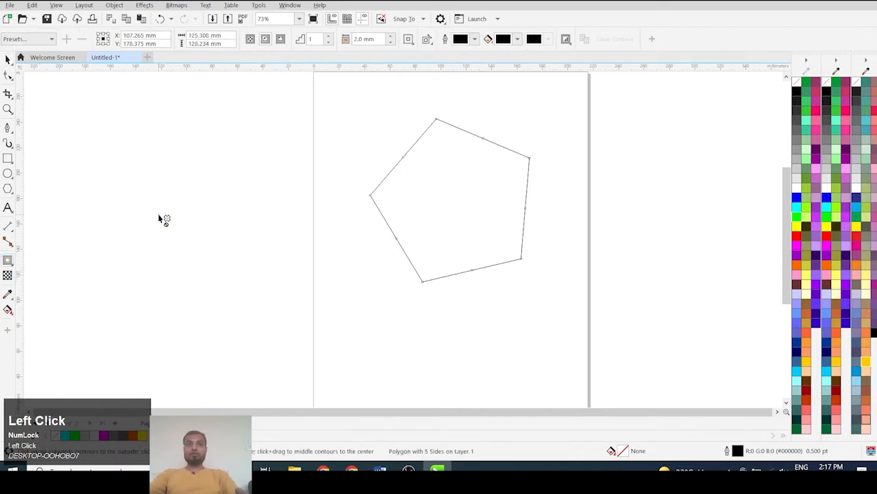
left_click(280, 39)
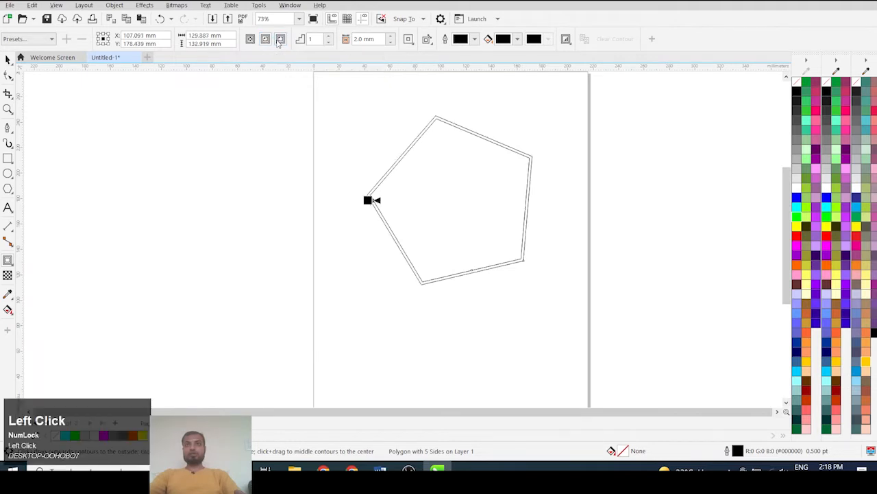
scroll(482, 139, "up", 2)
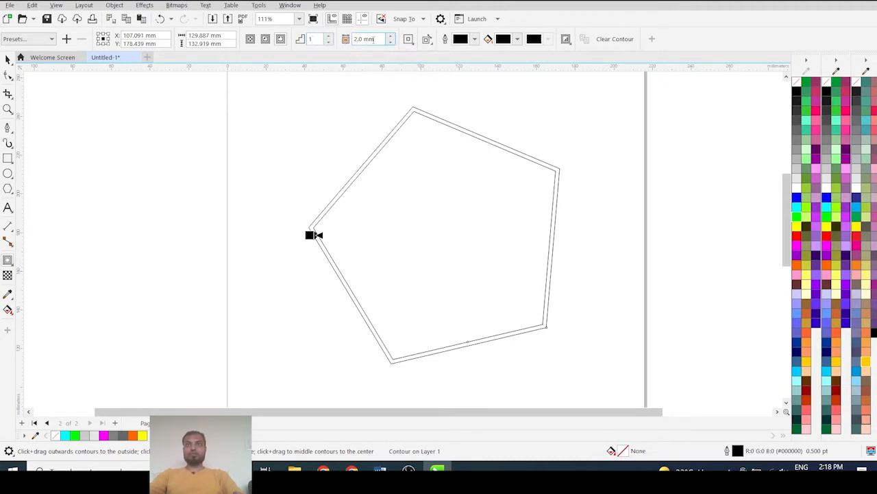
Set the pentagon's contour offset to 4 mm.
left_click(376, 39)
type("4")
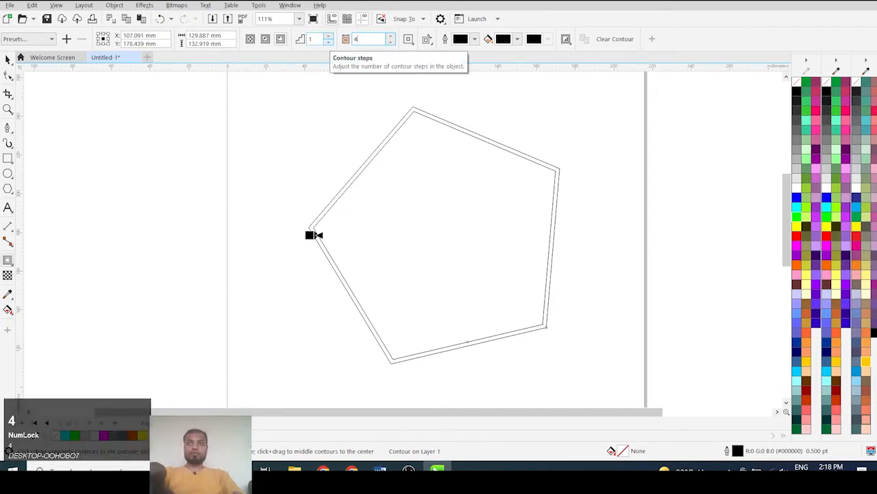
key("Return")
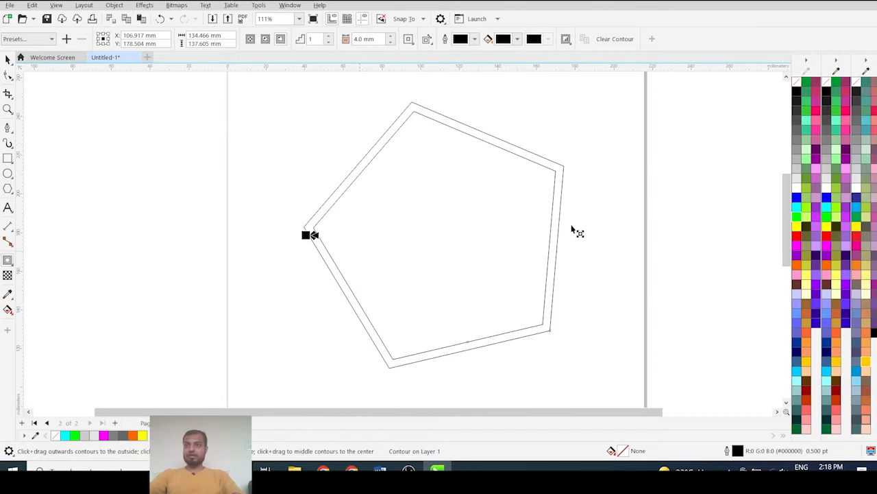
Set the pentagon's contour to 2 steps and change its direction to inside.
left_click(317, 39)
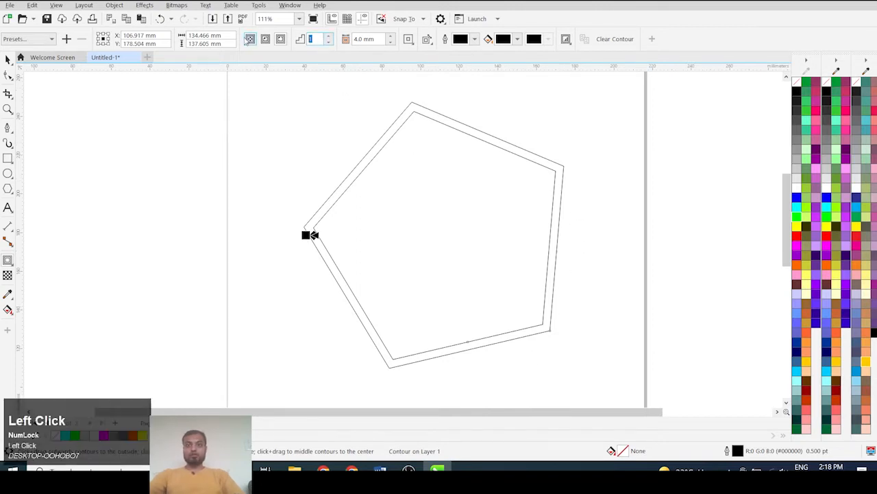
type("2")
key("Return")
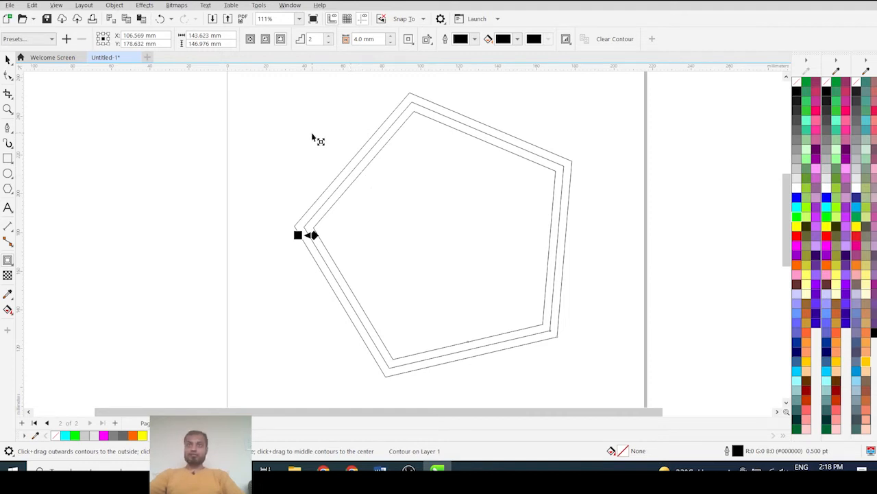
left_click(265, 39)
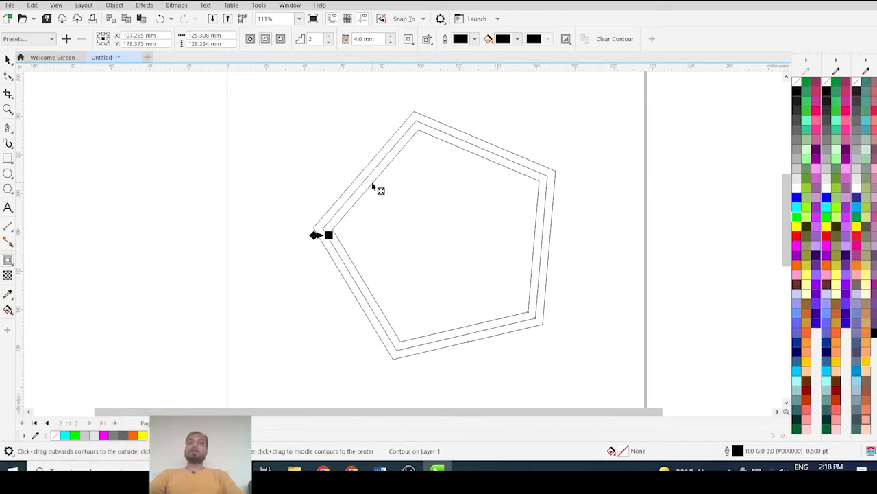
Look through the contour color options and set the contour's corner style to Round corners.
left_click(427, 39)
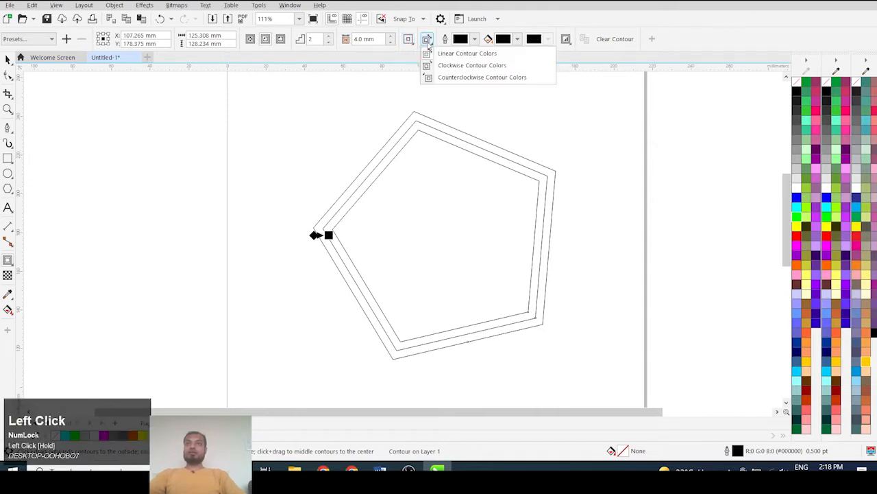
left_click(443, 50)
left_click(429, 44)
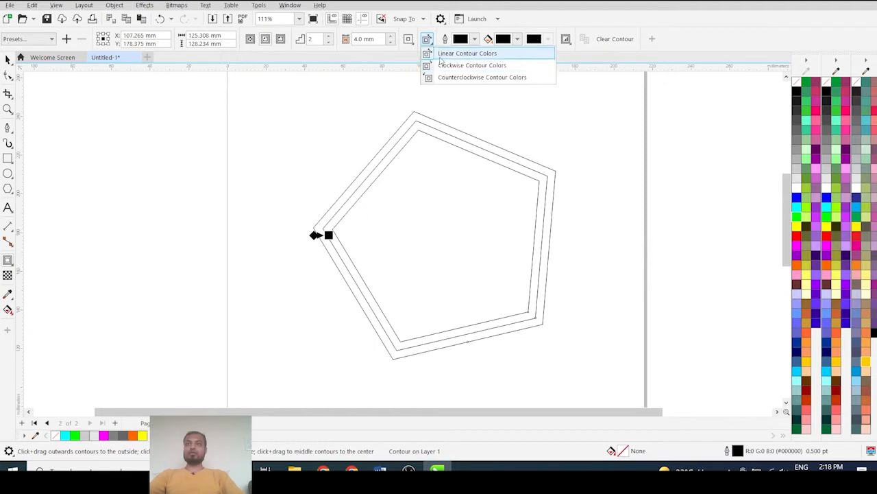
left_click(409, 41)
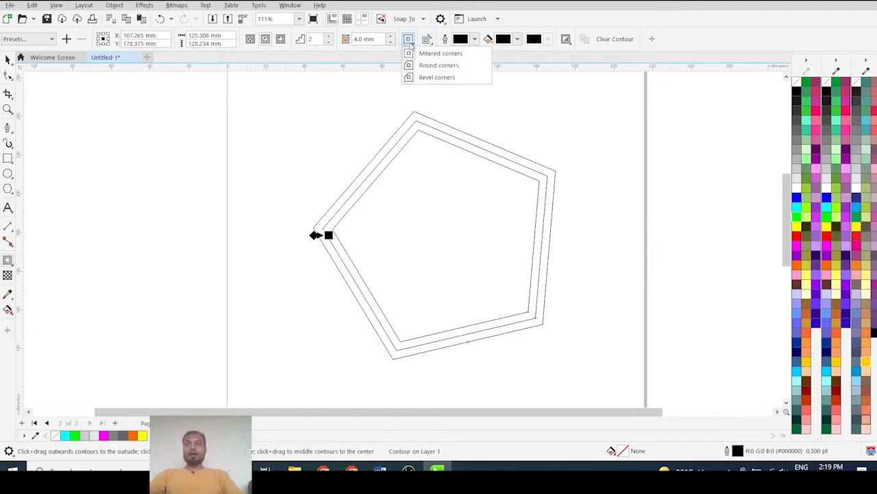
left_click(422, 66)
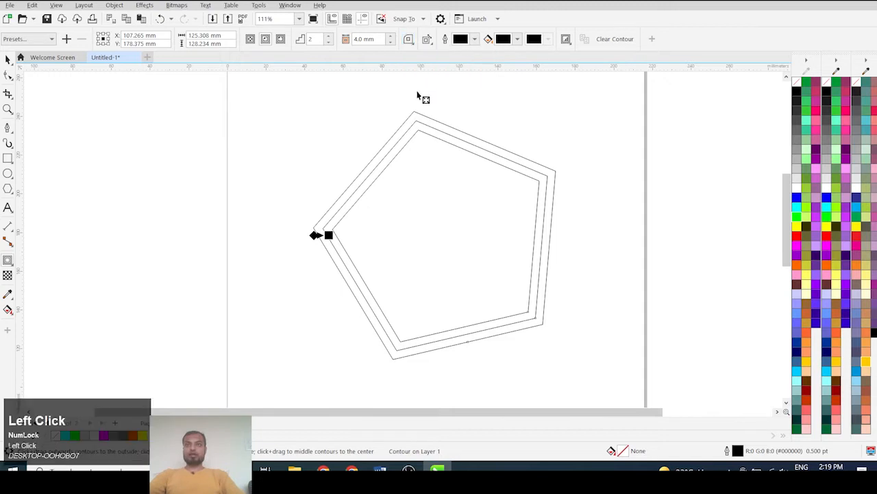
Try reshaping the pentagon by moving its uppermost corner node inward, and undo the change.
scroll(391, 167, "up", 2)
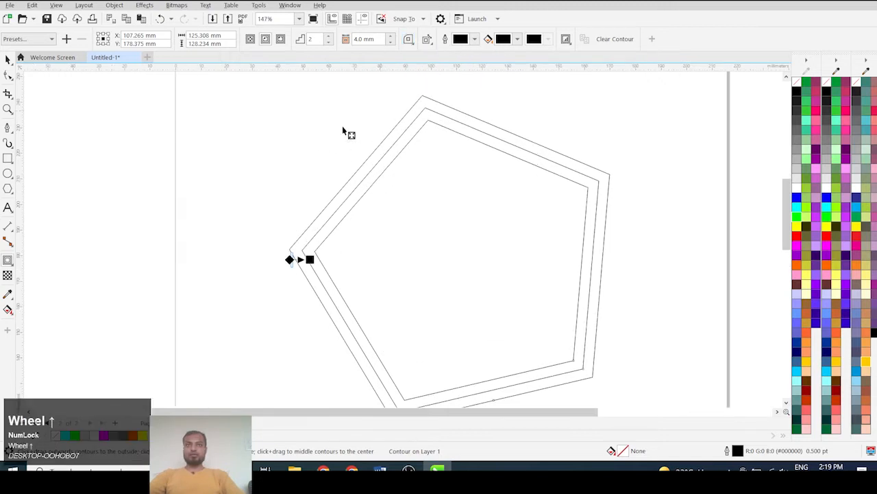
left_click(7, 75)
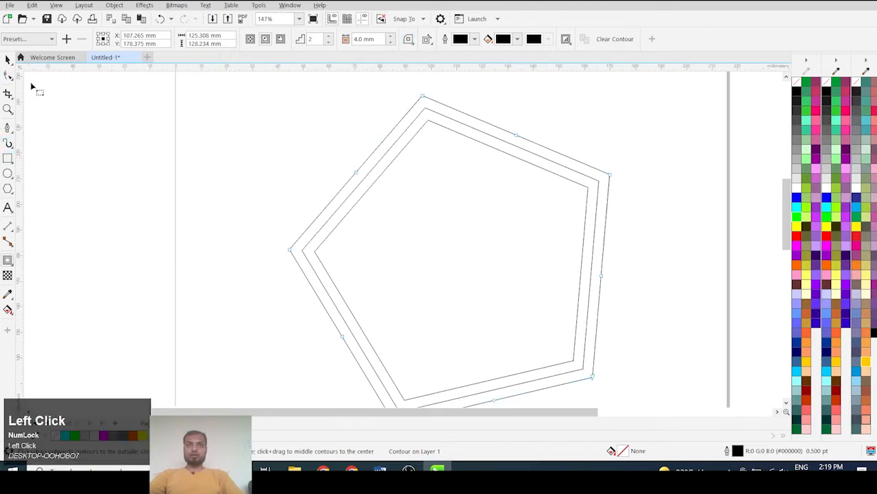
left_click_drag(425, 100, 411, 108)
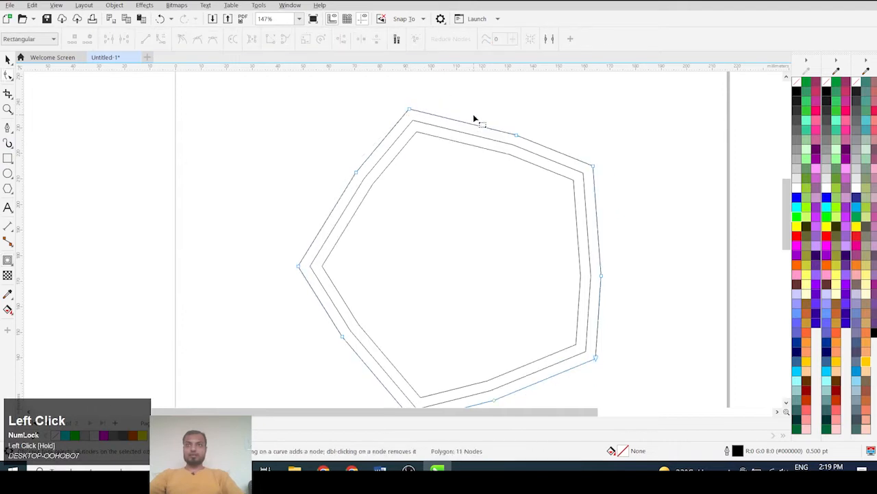
key("ctrl+z")
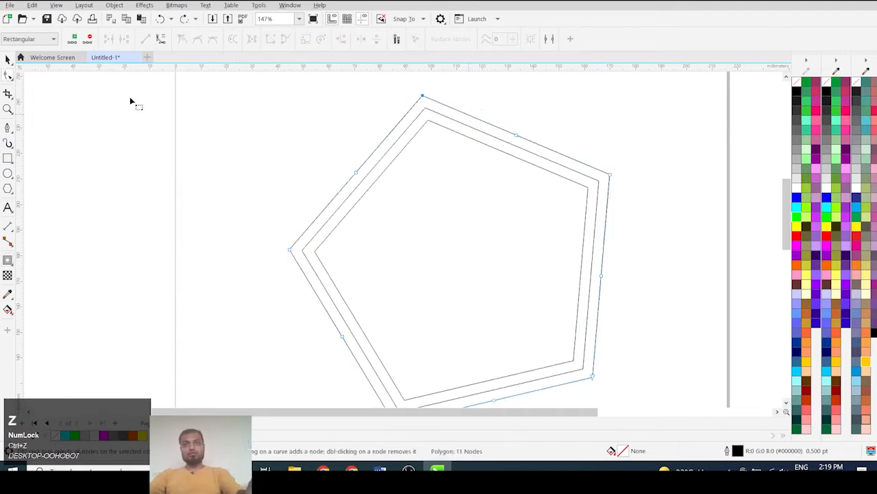
Reselect the contoured pentagon with the Contour tool and set its corner style to Mitered corners.
left_click(7, 60)
left_click(7, 260)
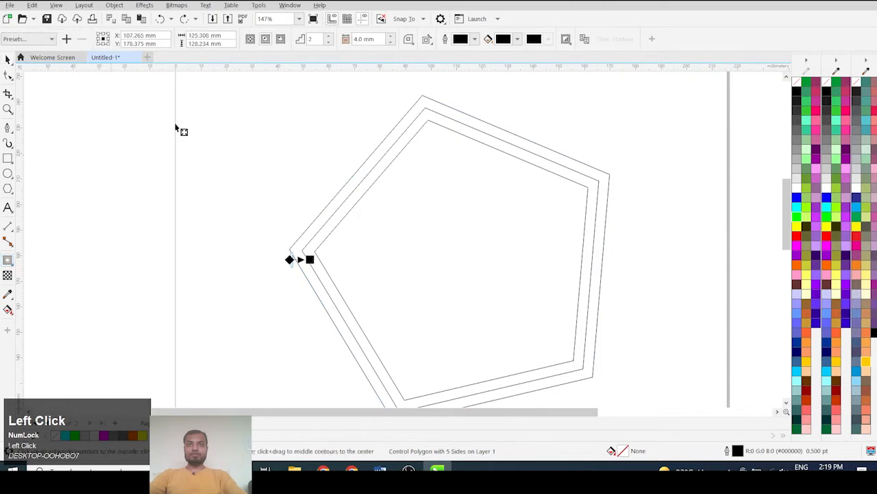
left_click(408, 39)
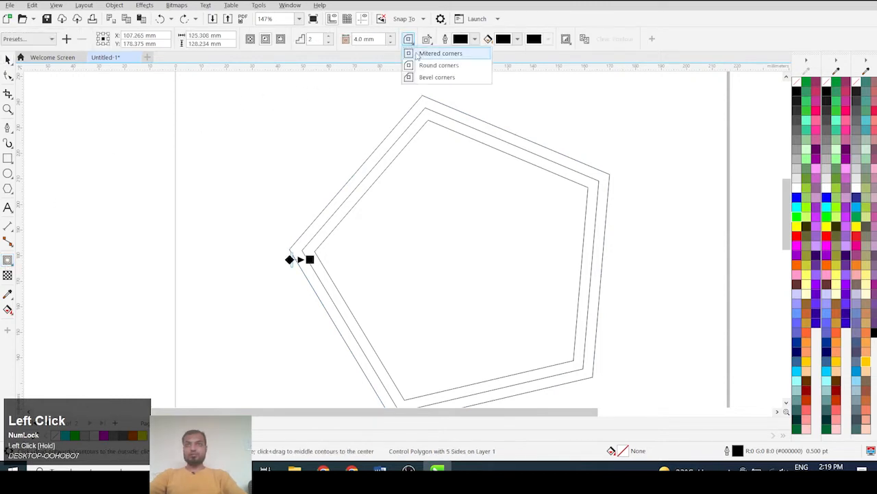
left_click(418, 52)
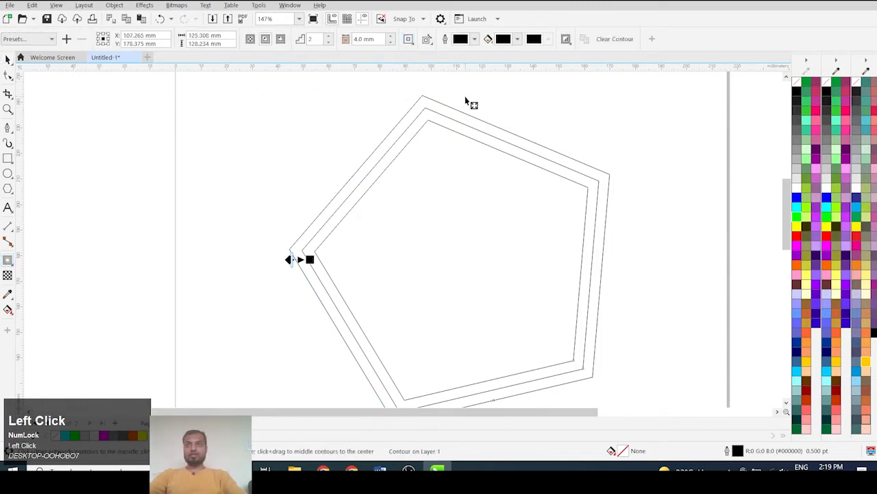
Try other outline colors for the contour, finishing on black (#000000).
left_click(475, 40)
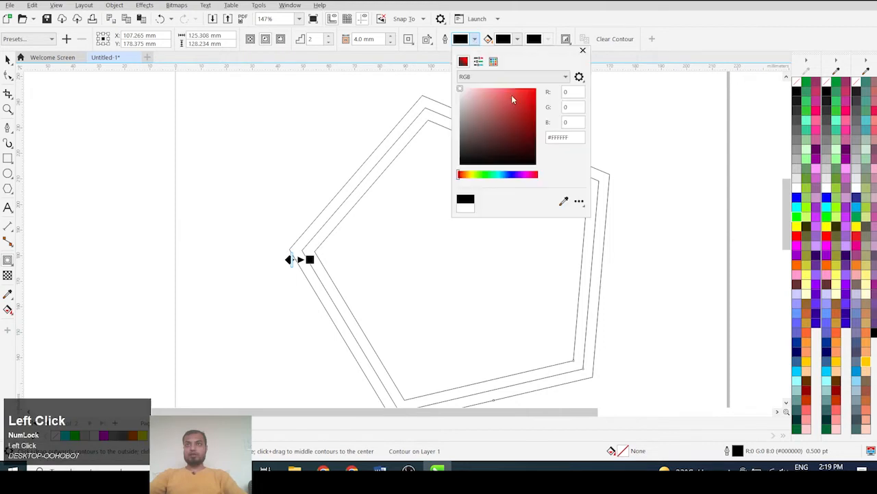
left_click_drag(513, 100, 405, 198)
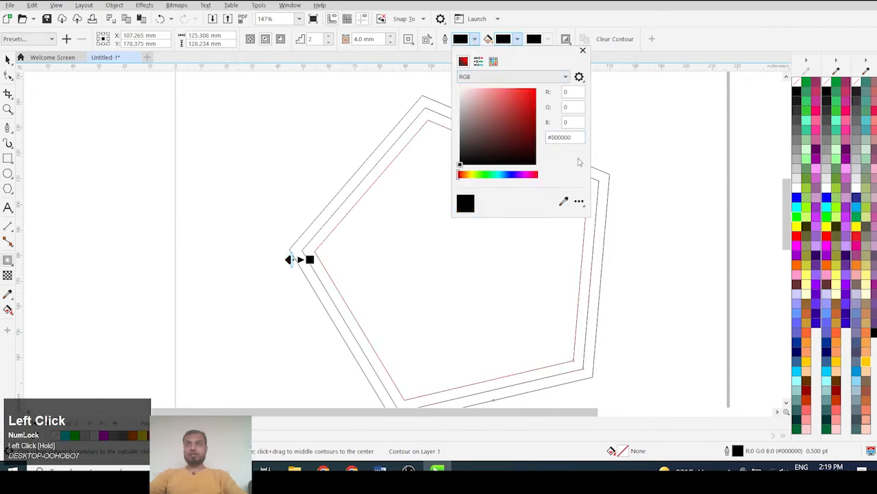
left_click(518, 41)
Set the contour's fill color to red (#FF0000) and fill the pentagon itself with red.
left_click(518, 39)
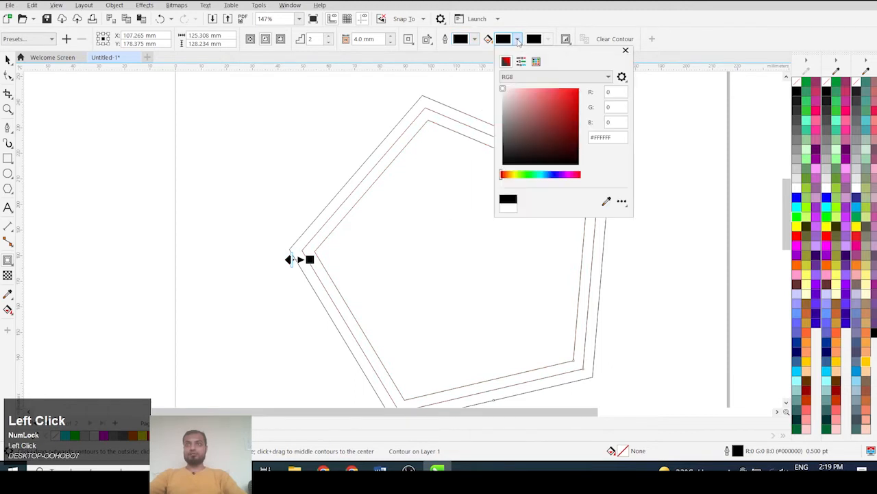
left_click_drag(526, 99, 605, 90)
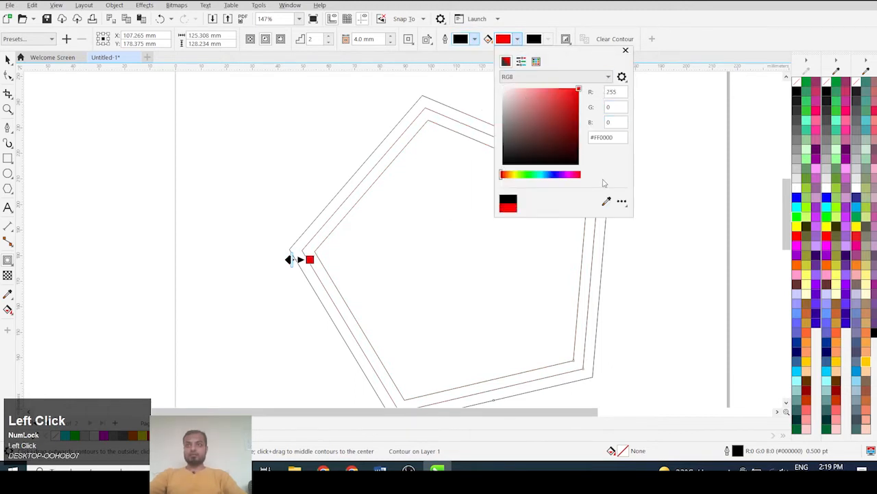
left_click(294, 145)
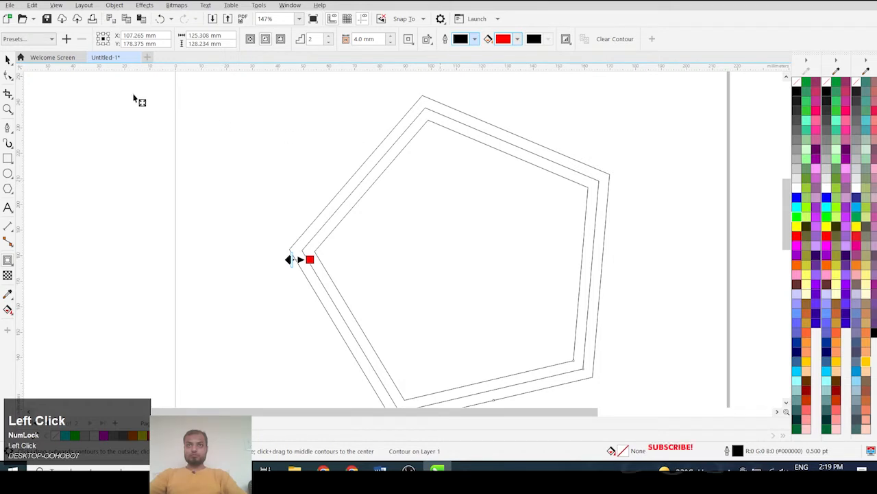
key("space")
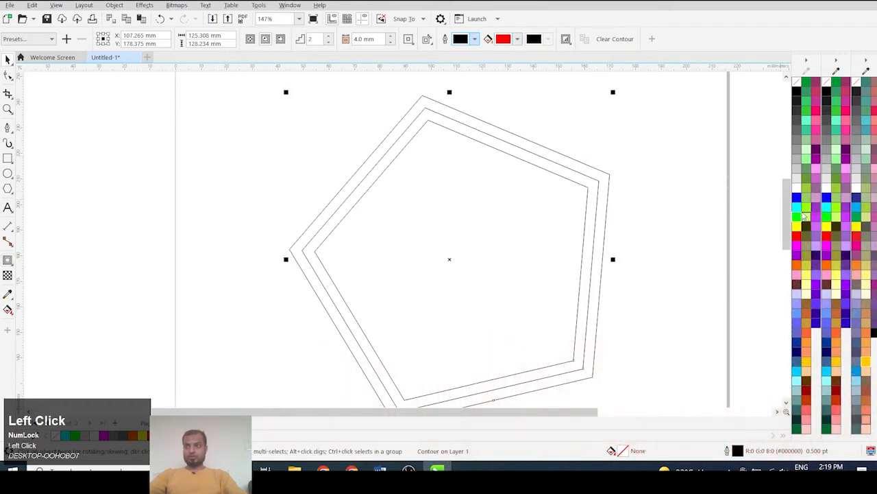
left_click(827, 236)
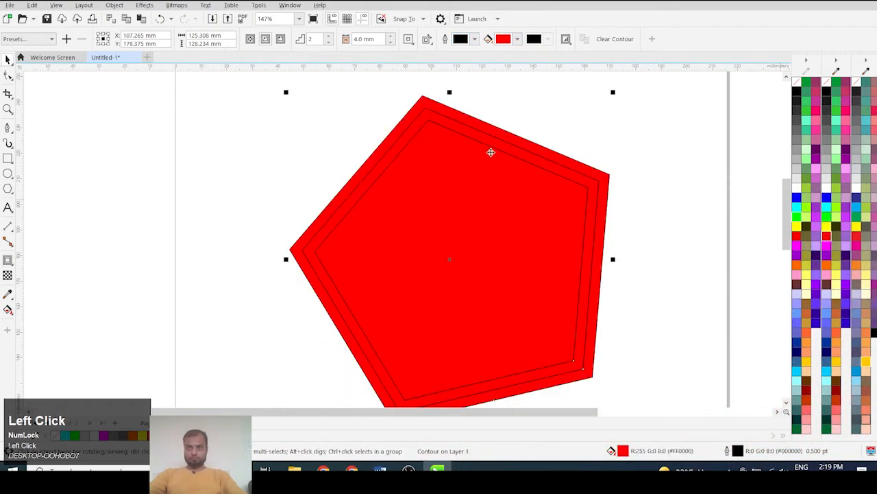
Set the contour's fill color to white (#FFFFFF).
left_click(518, 39)
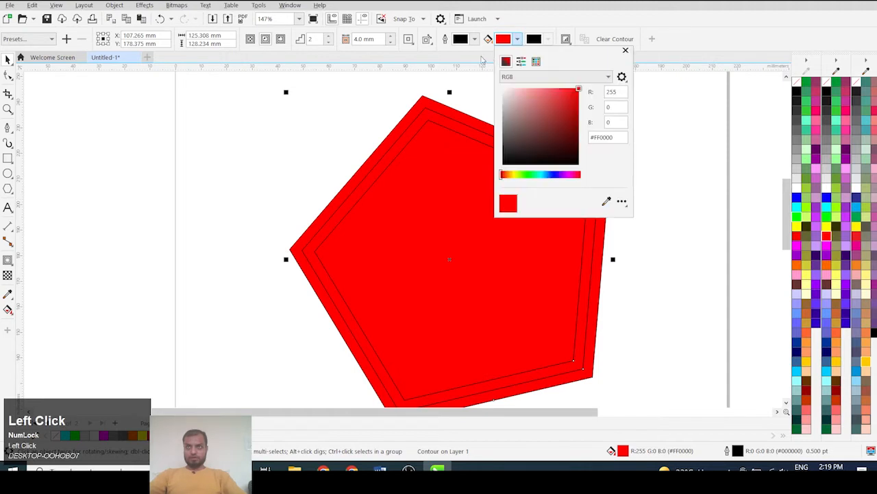
left_click(505, 90)
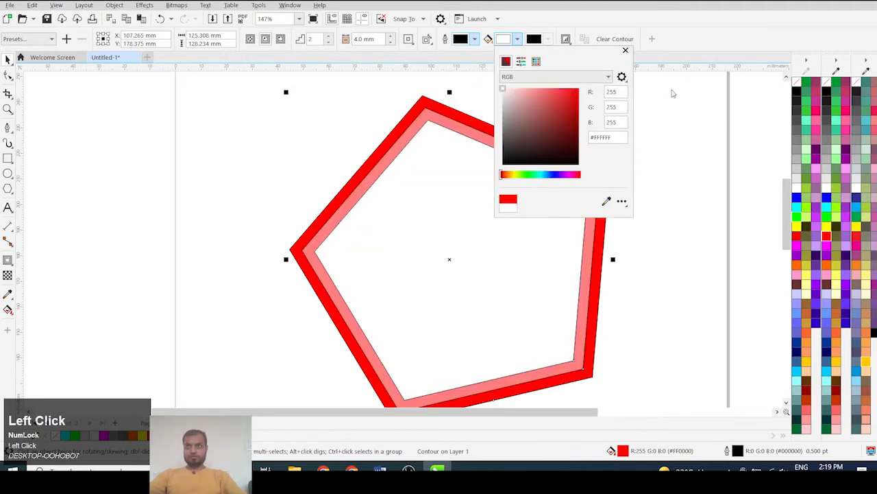
left_click(625, 50)
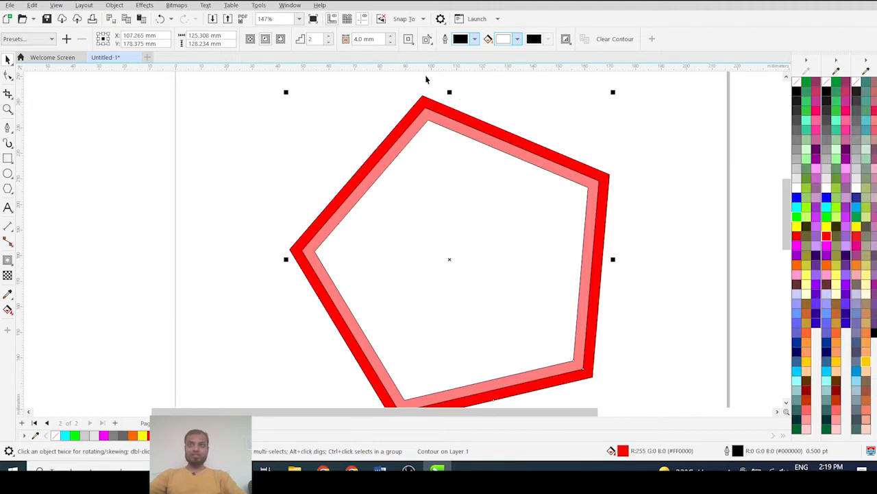
left_click(517, 41)
left_click(518, 40)
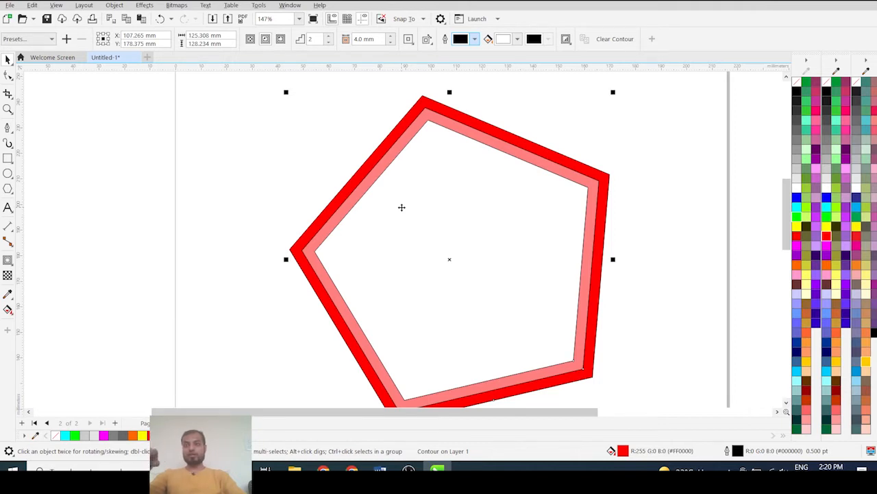
Switch the contour's color progression to Clockwise Contour Colors.
scroll(402, 207, "down", 2)
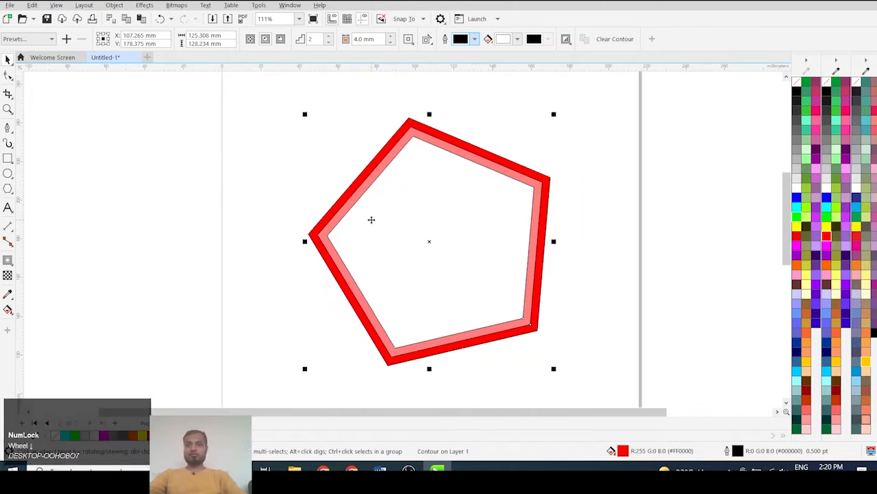
scroll(342, 207, "up", 2)
scroll(342, 208, "up", 3)
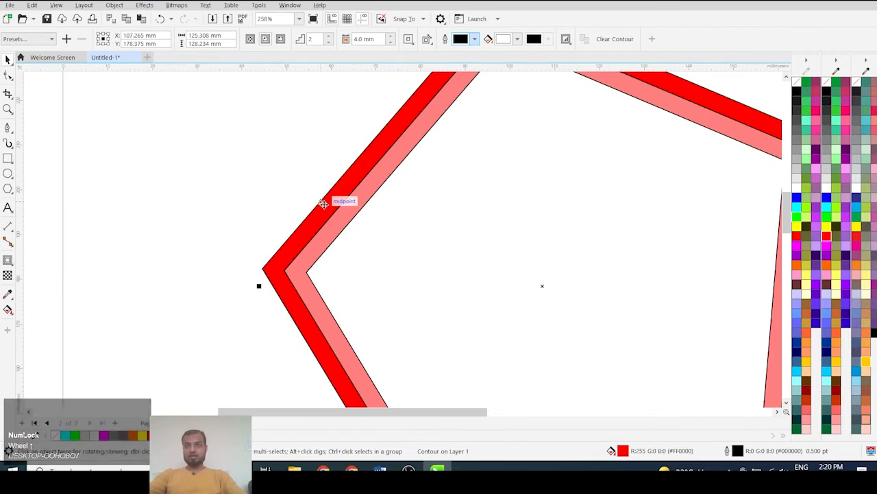
scroll(314, 210, "down", 1)
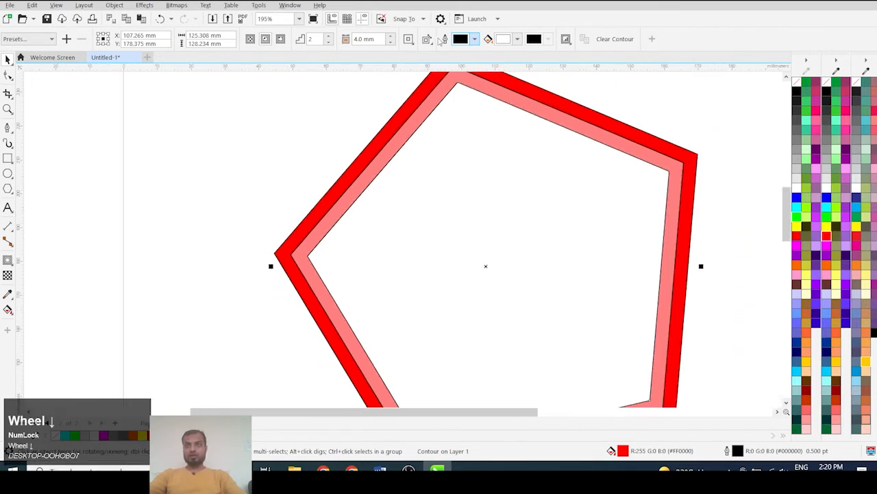
left_click(427, 39)
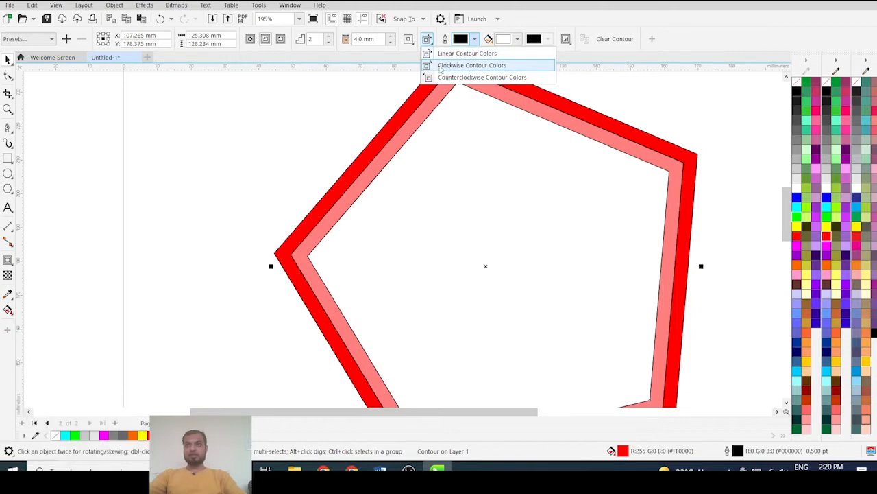
left_click(442, 67)
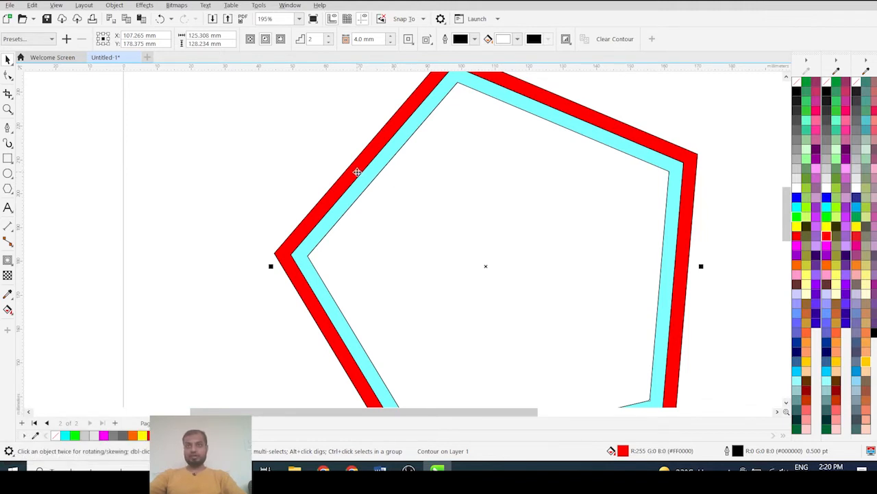
Switch the contour's color progression to Counterclockwise Contour Colors.
left_click(426, 39)
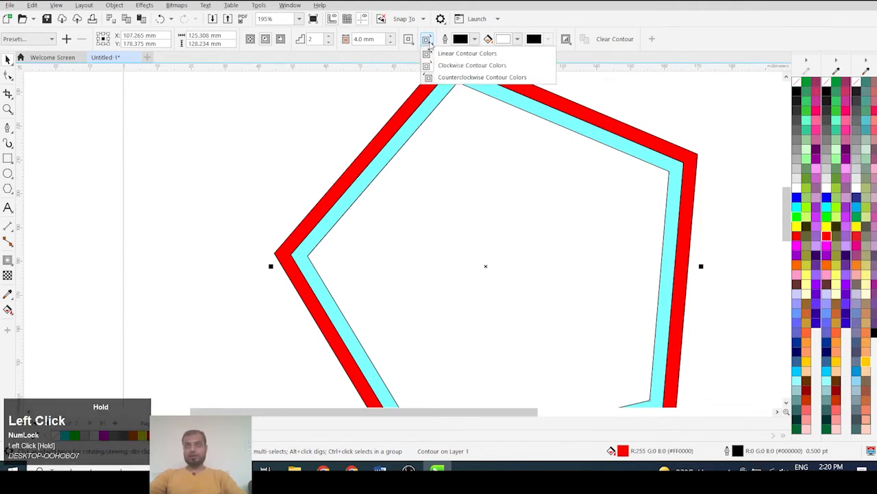
left_click(451, 76)
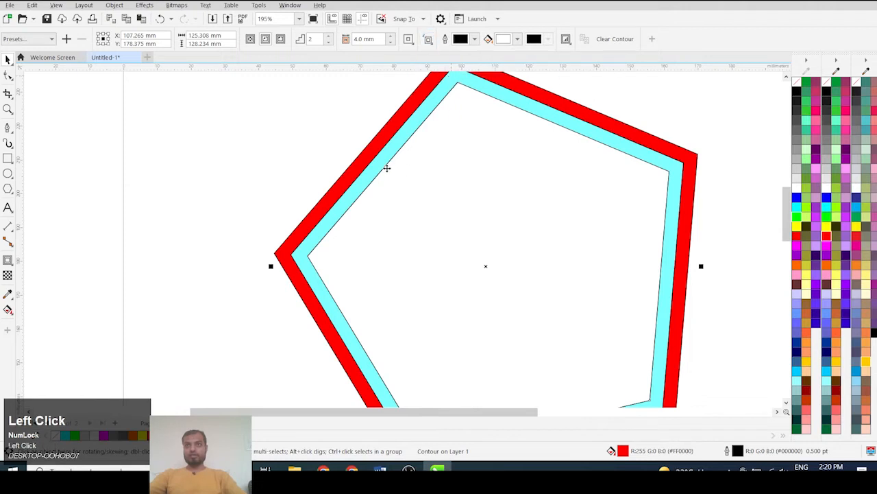
scroll(288, 150, "down", 2)
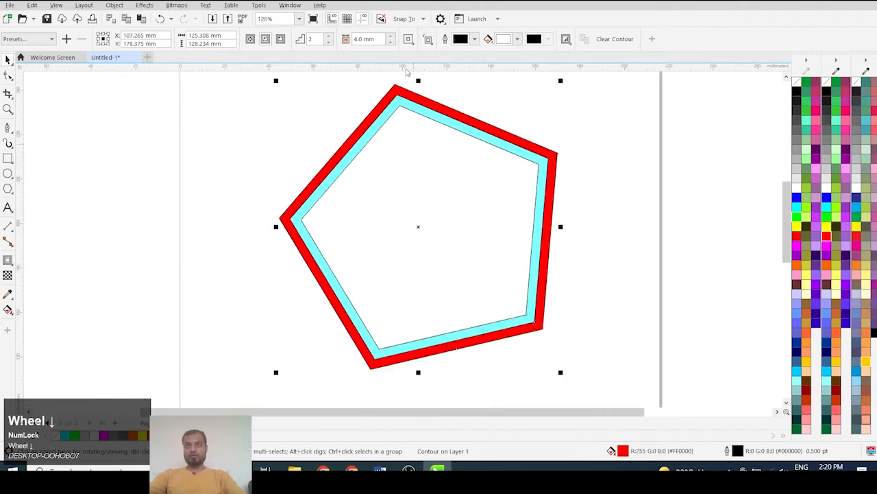
left_click(428, 39)
left_click(452, 77)
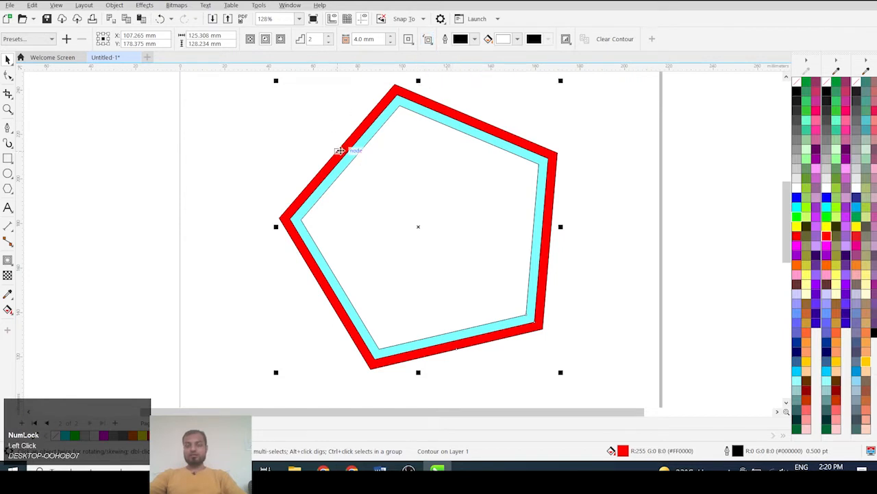
scroll(416, 172, "down", 2)
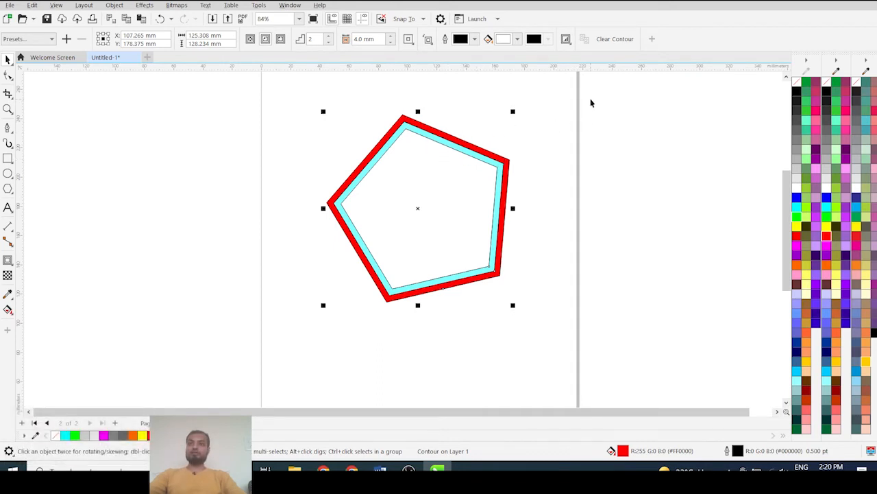
Slightly adjust the contour's acceleration with the object and color rates linked.
left_click_drag(590, 98, 226, 334)
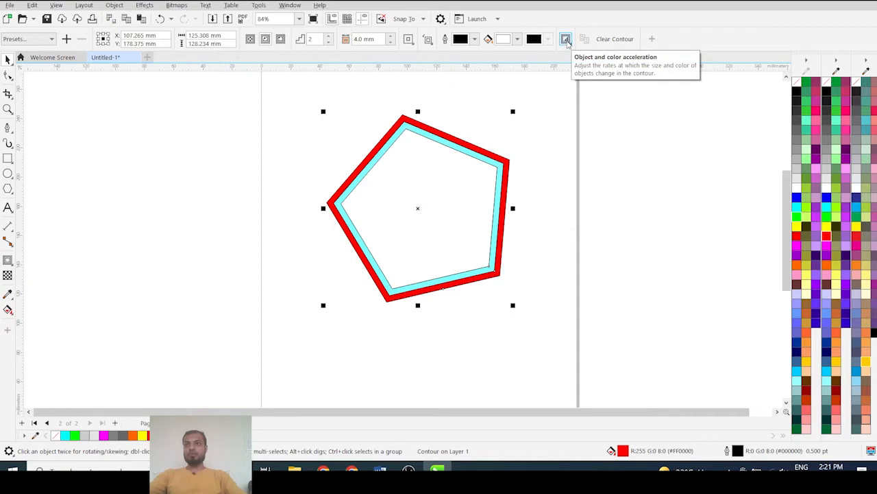
left_click(566, 40)
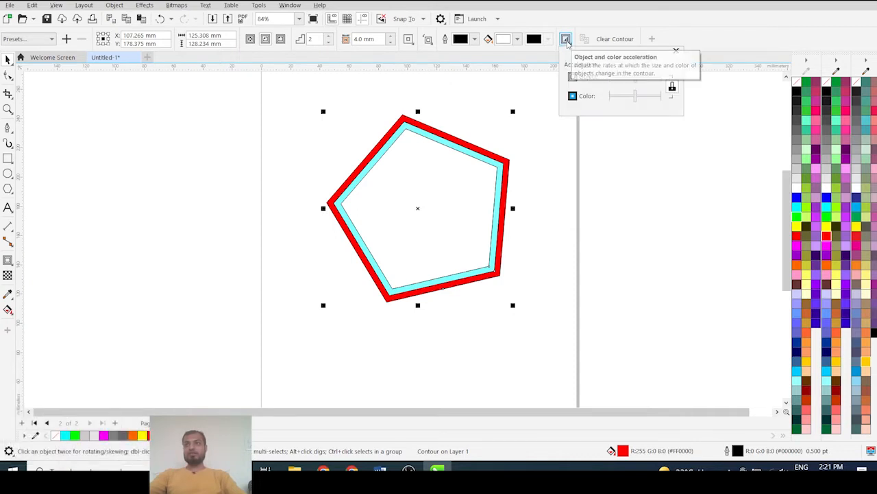
mouse_move(636, 81)
left_mouse_down()
mouse_move(645, 80)
mouse_move(636, 81)
left_mouse_up()
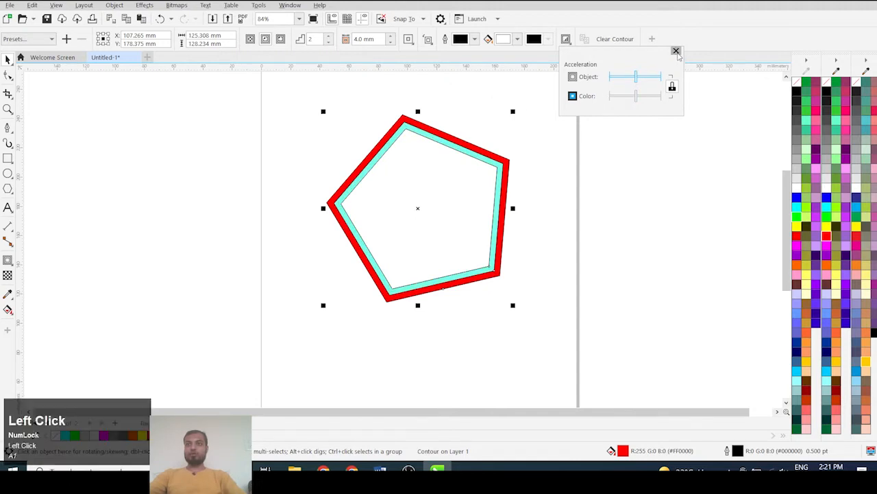
left_click(676, 51)
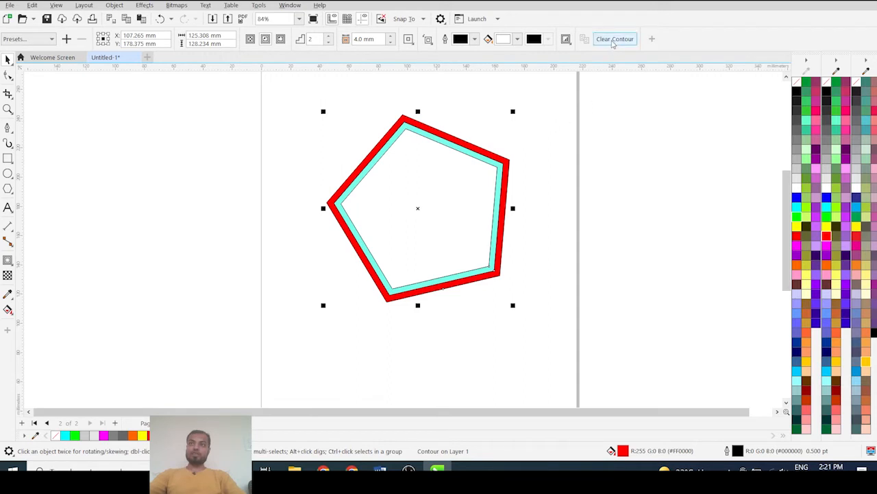
Clear the contour effect from the pentagon and select the plain pentagon.
left_click(614, 39)
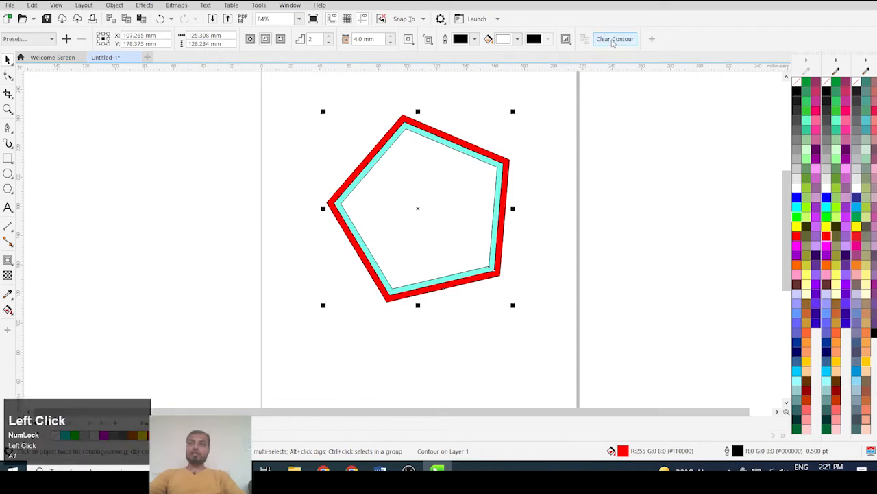
left_click(573, 153)
left_click(427, 170)
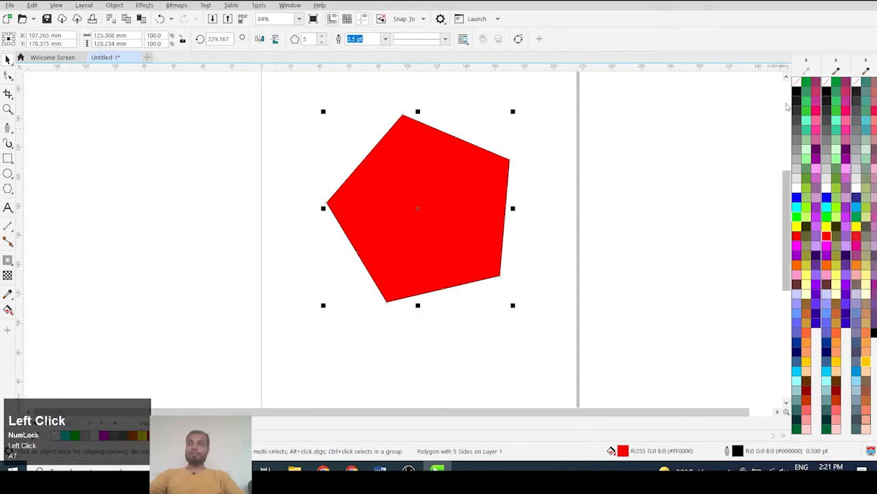
Remove the pentagon's fill and delete the pentagon from the page.
left_click(797, 83)
scroll(528, 189, "down", 2)
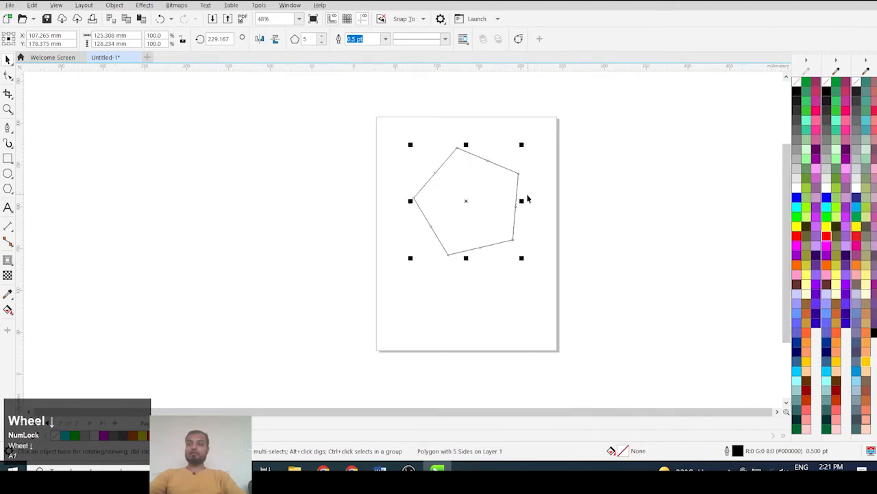
left_click_drag(590, 122, 298, 307)
key("Delete")
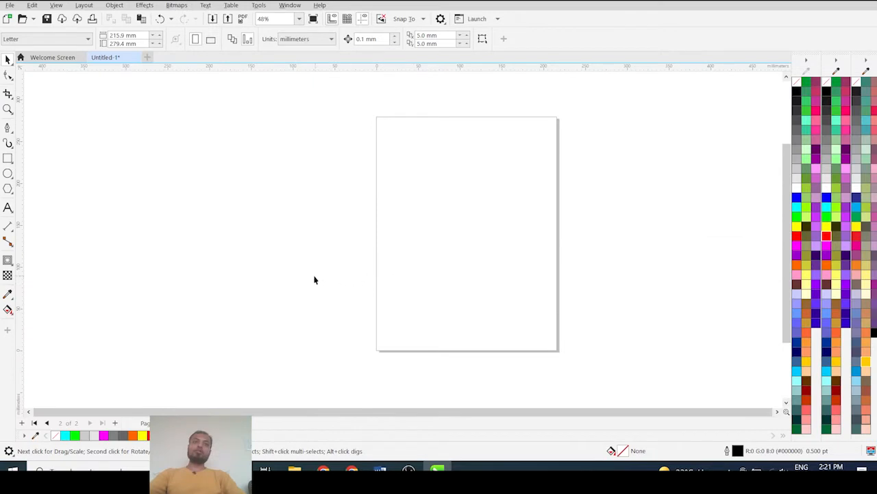
Draw a rectangle about 217 x 72 mm across the page and narrow it to about 210 mm from its left side.
left_click(8, 159)
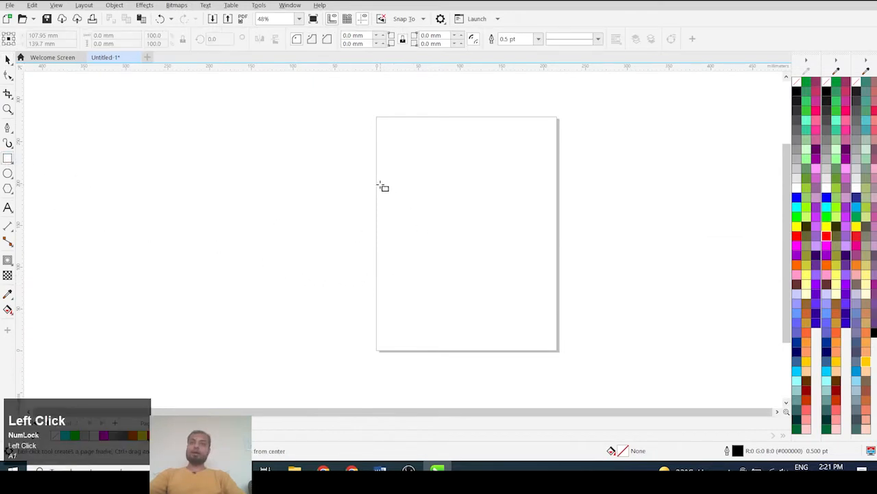
left_click_drag(377, 172, 562, 236)
scroll(497, 180, "up", 4)
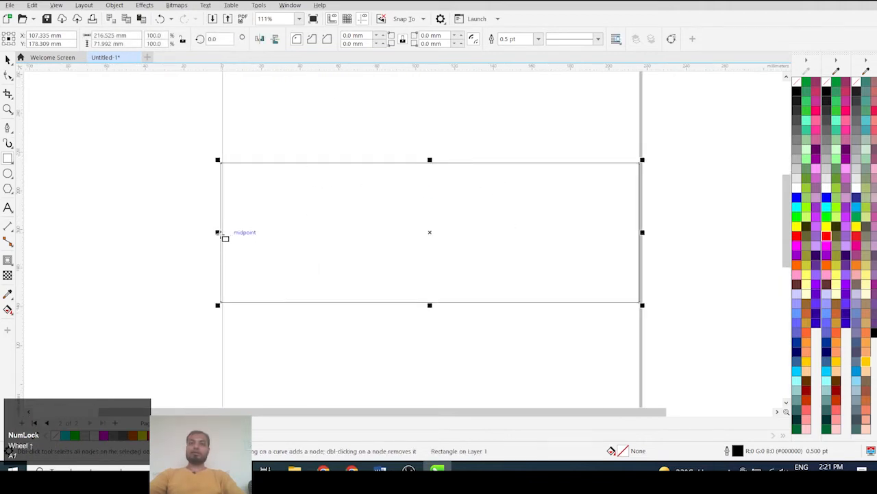
left_click_drag(218, 233, 231, 236)
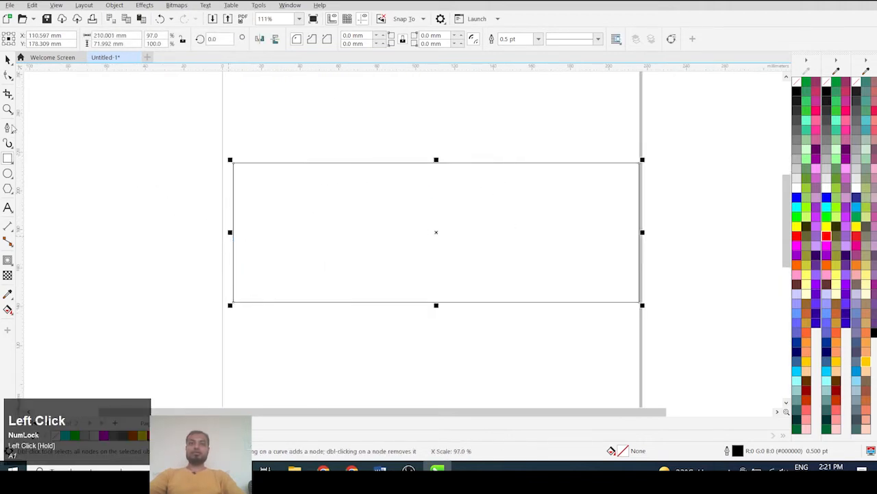
Select the rectangle and set its size to 200 mm wide by 70 mm high.
left_click(8, 60)
left_click(157, 124)
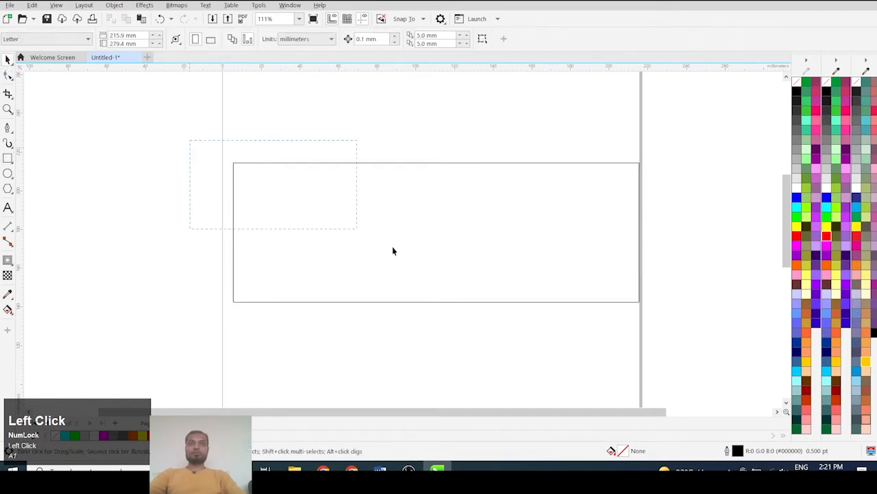
left_click_drag(393, 248, 774, 354)
left_click(130, 35)
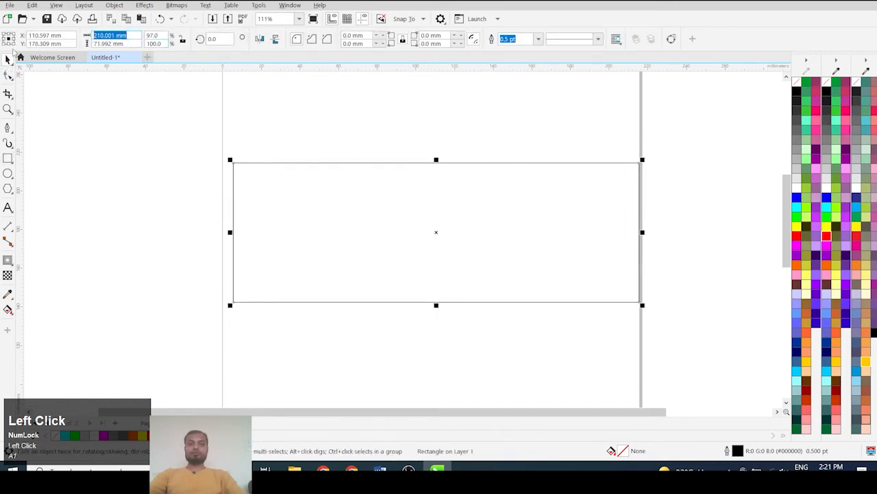
type("200")
key("Tab")
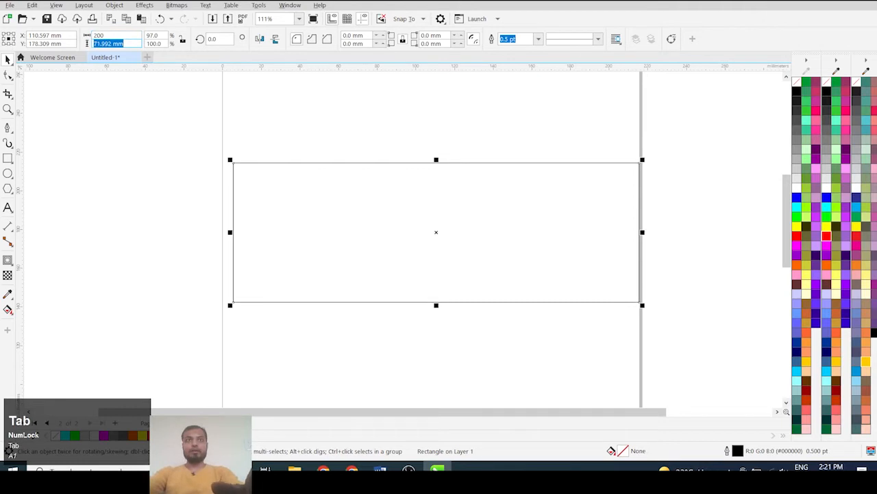
type("70")
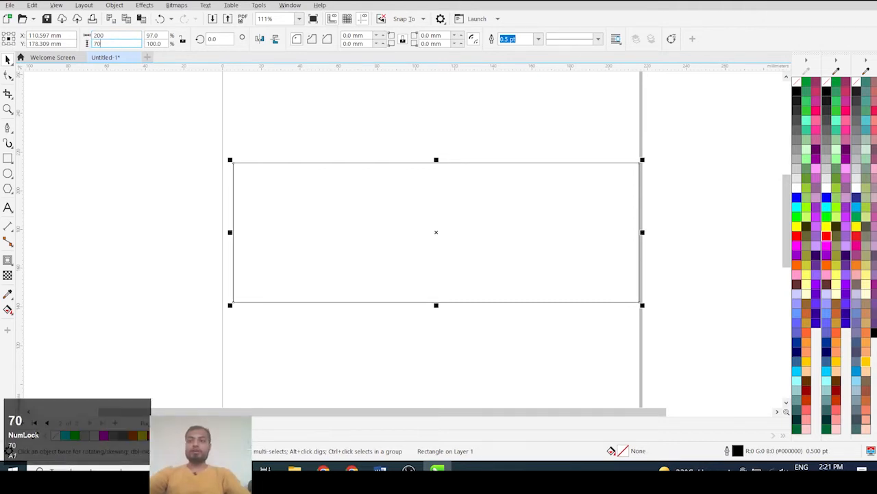
key("Return")
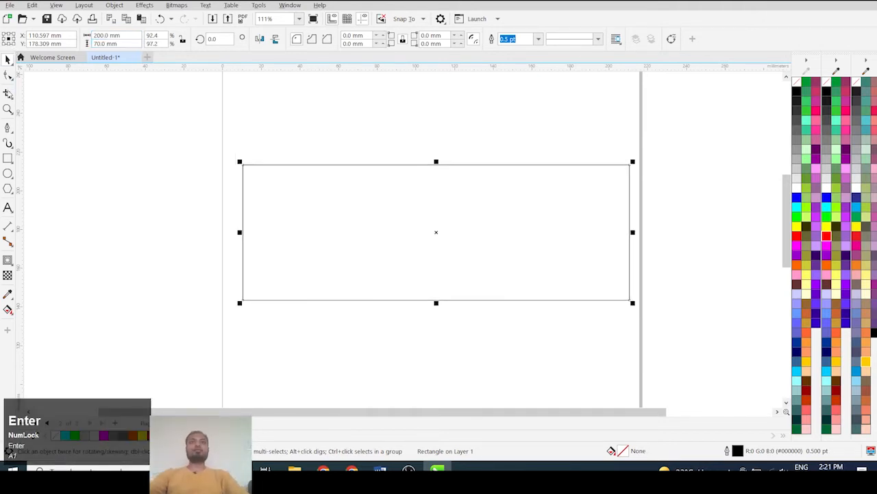
Center the rectangle on the page.
left_click(98, 117)
left_click_drag(187, 143, 646, 314)
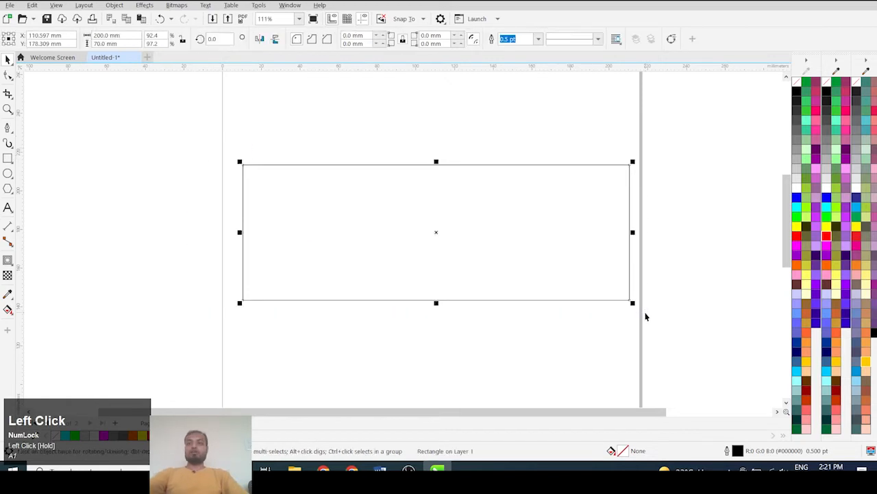
key("p")
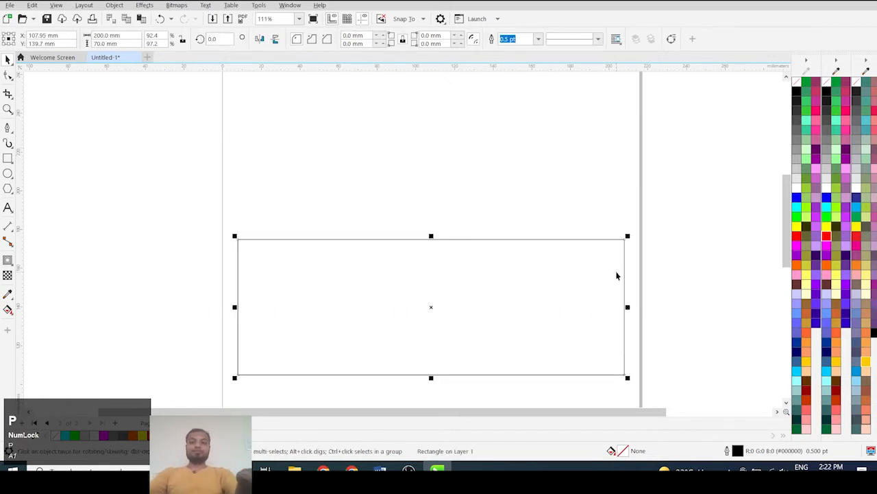
key("F4")
scroll(574, 244, "down", 2)
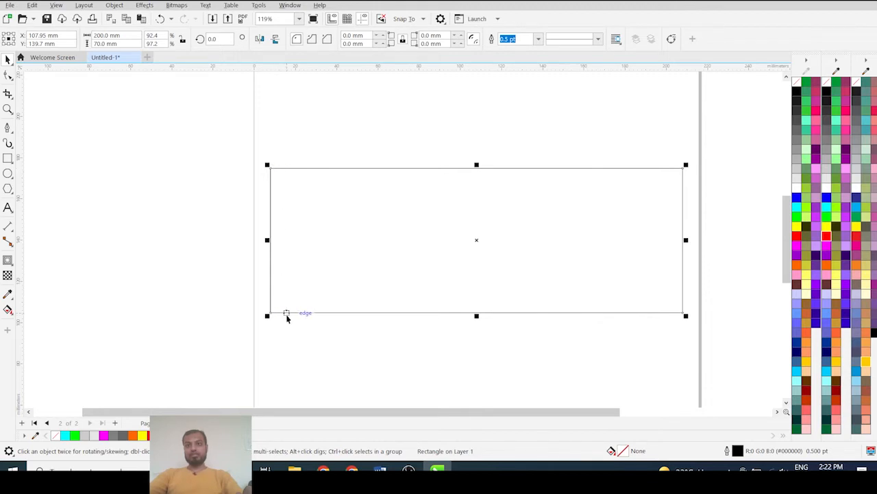
Apply an inside contour of 1 step to the rectangle and set its offset to 12 mm.
scroll(247, 260, "down", 1)
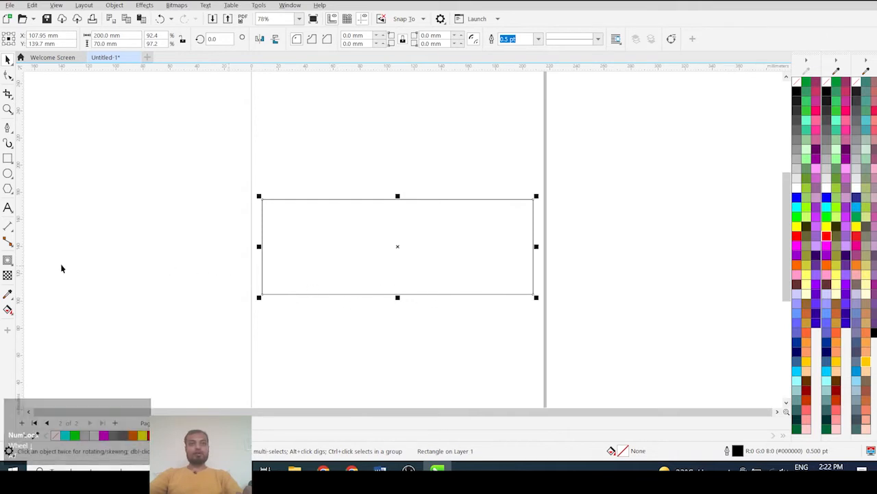
left_click(8, 262)
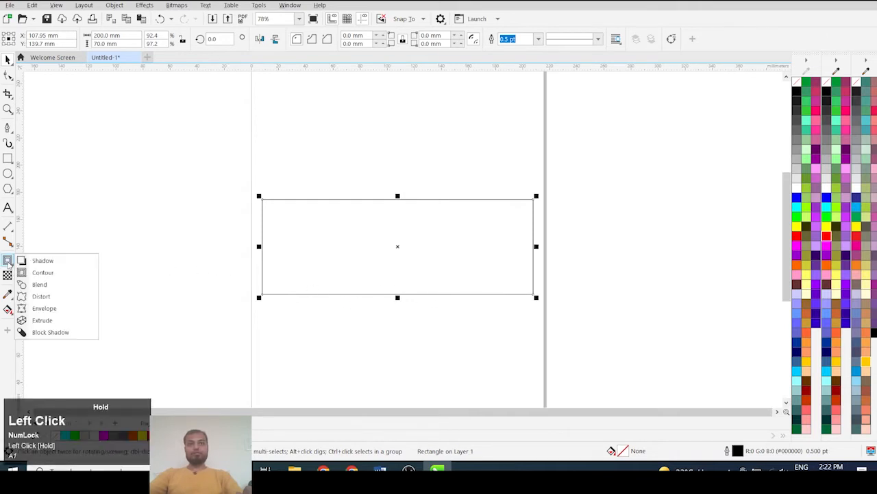
left_click(30, 272)
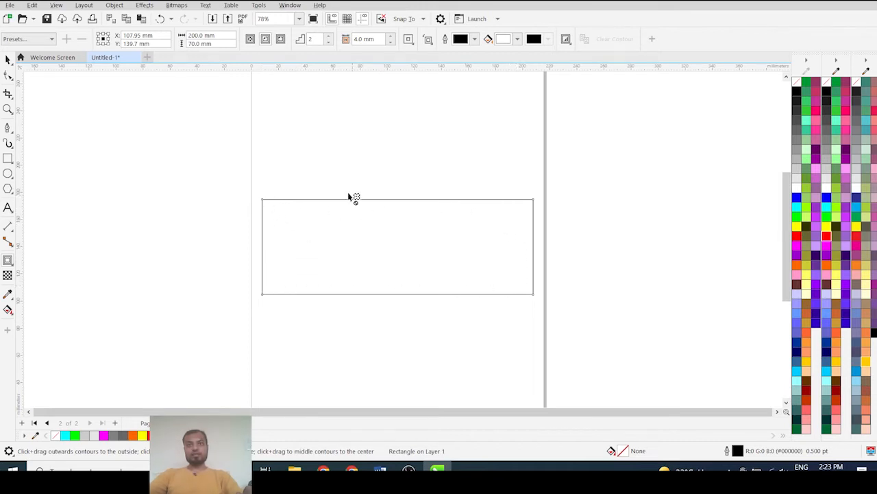
left_click(280, 39)
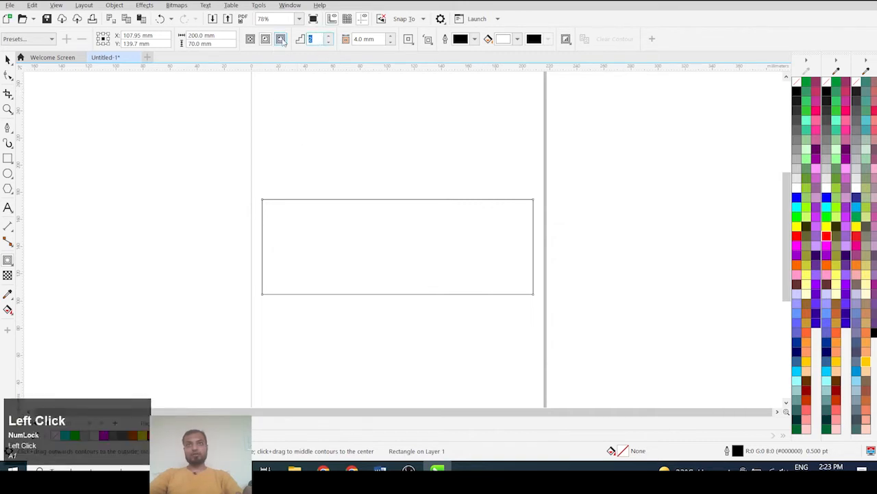
type("1")
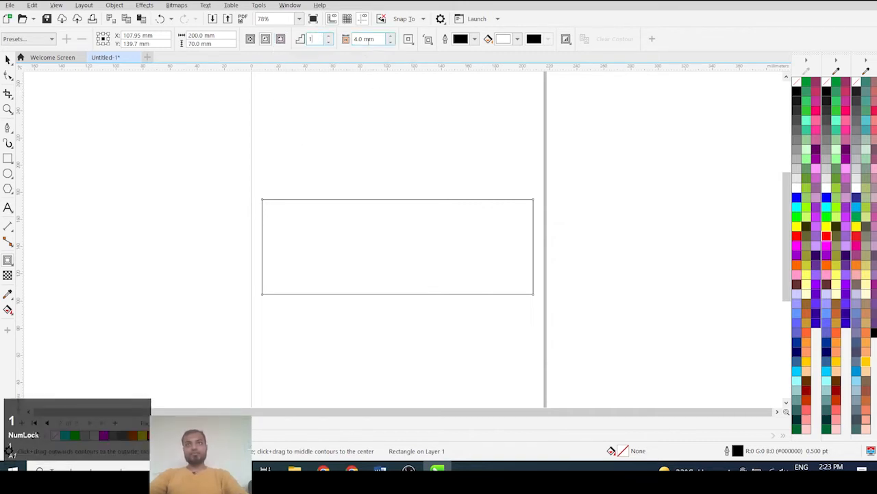
left_click(262, 246)
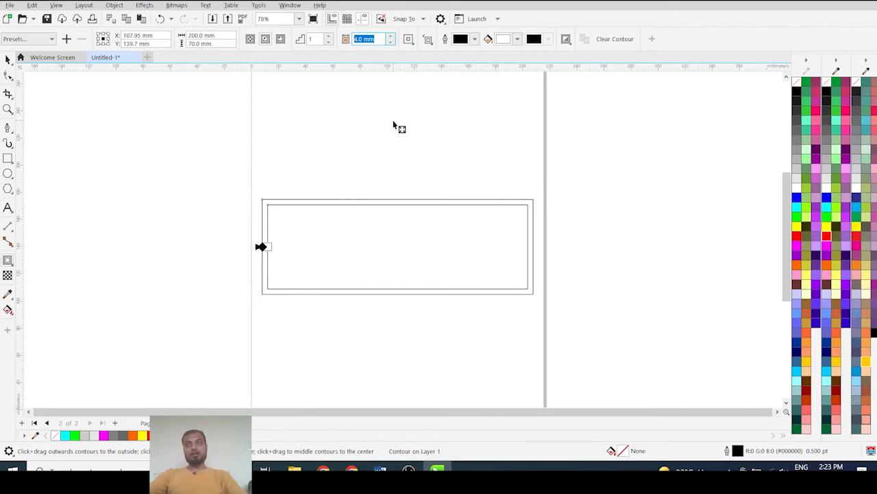
type("12")
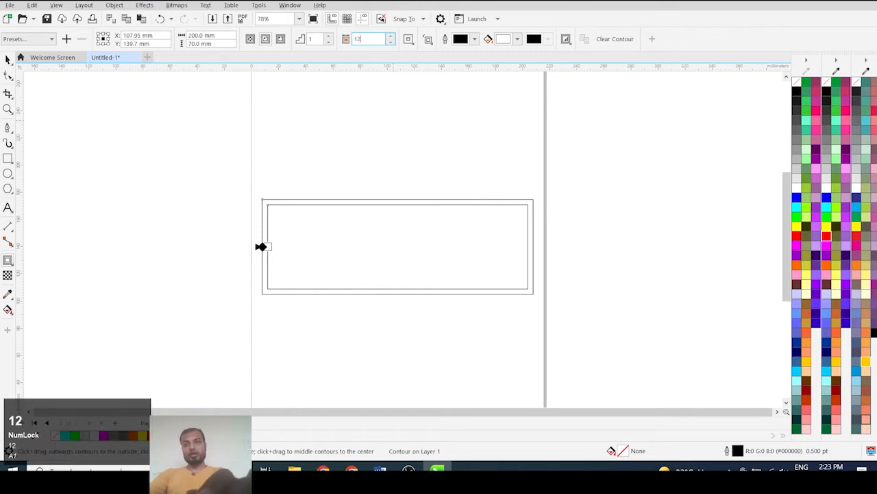
key("Return")
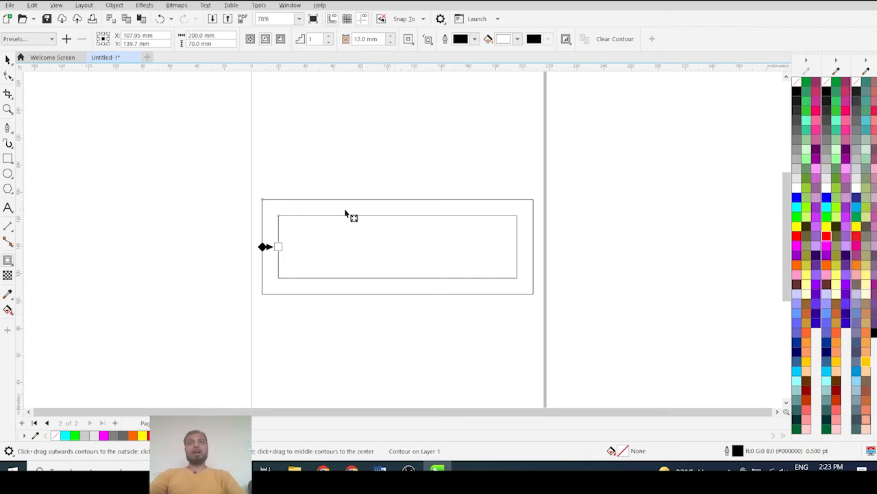
Deselect everything and change the document units to pixels.
left_click(8, 59)
left_click(129, 133)
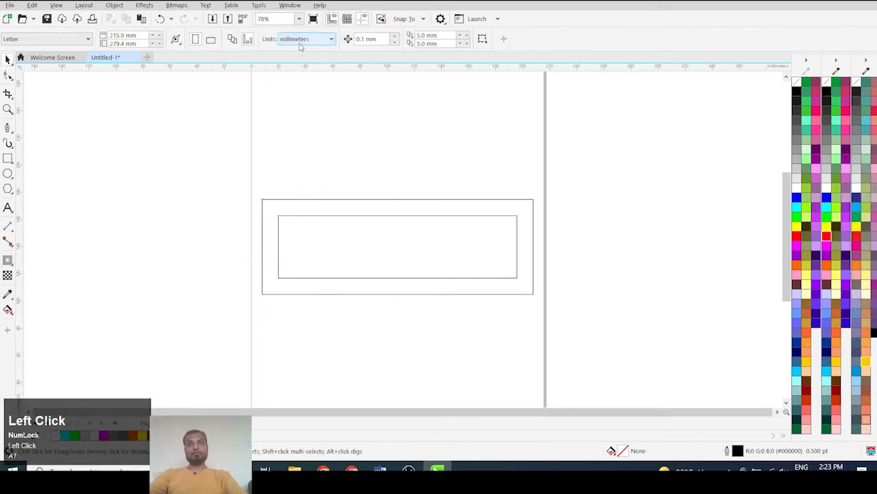
left_click(300, 43)
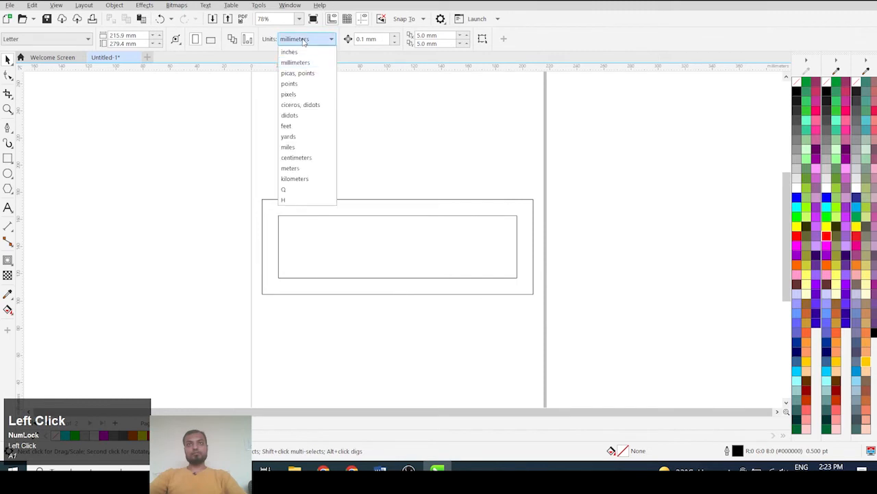
left_click(299, 96)
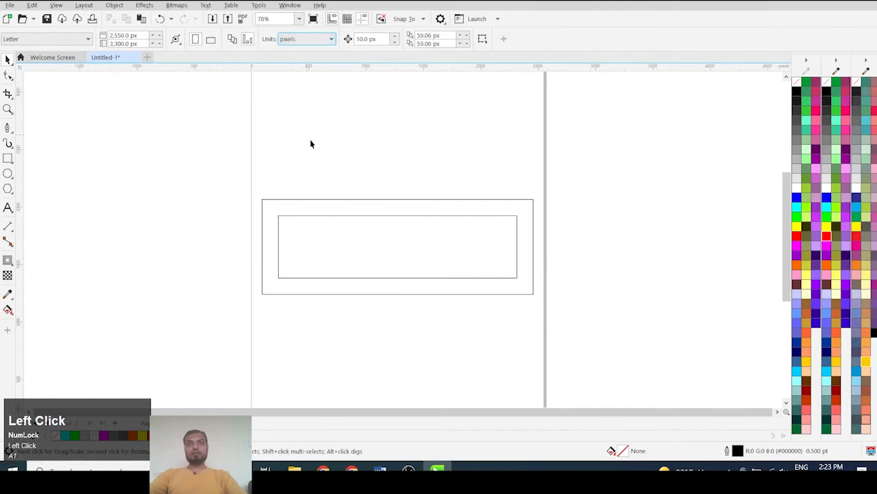
Select the rectangle's contour and set its offset to 20 px.
left_click(294, 201)
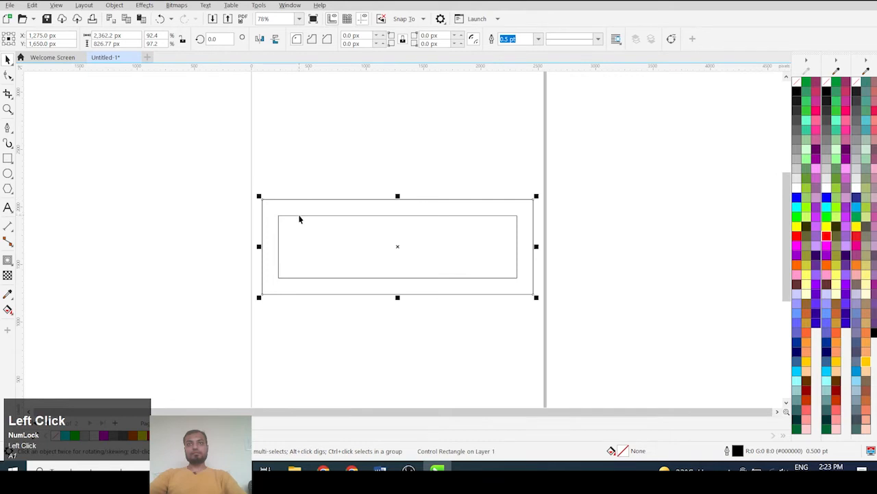
left_click(299, 217)
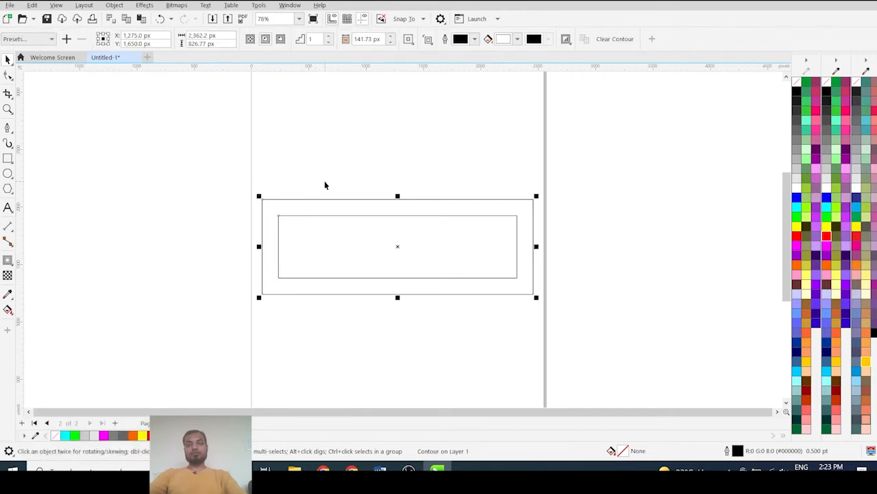
left_click(384, 39)
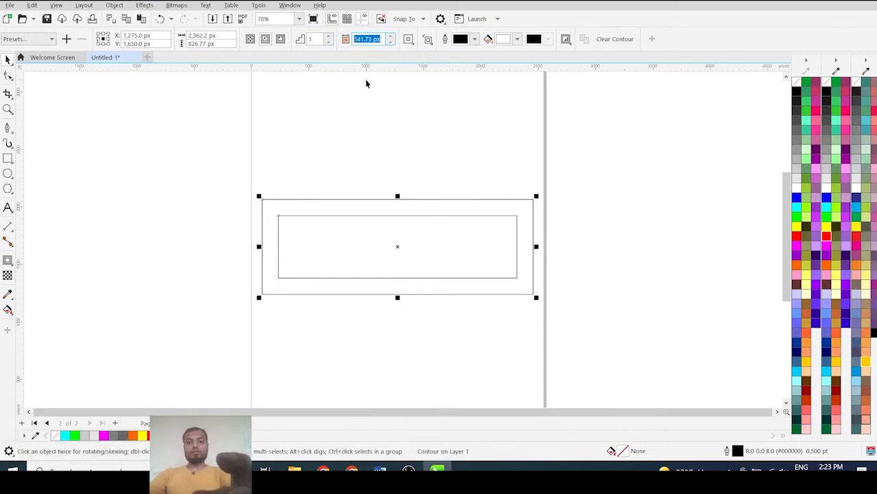
type("20")
key("Return")
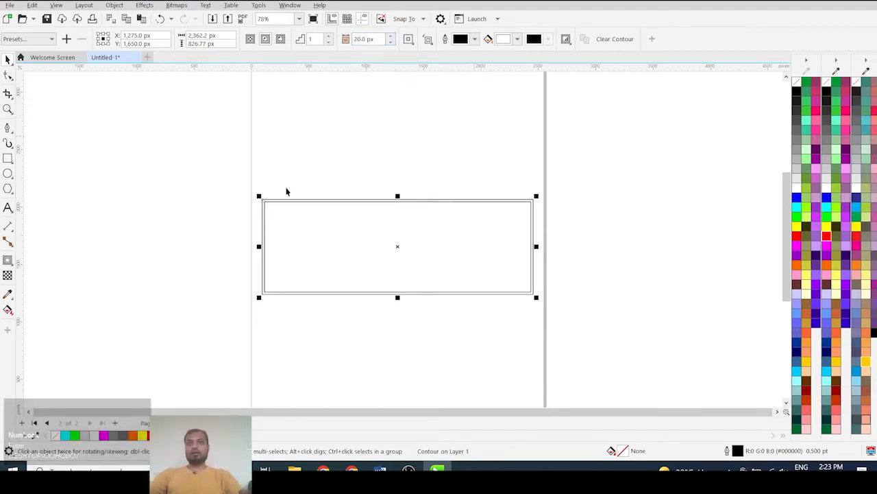
Set the contour's offset to 49 px.
left_click(367, 39)
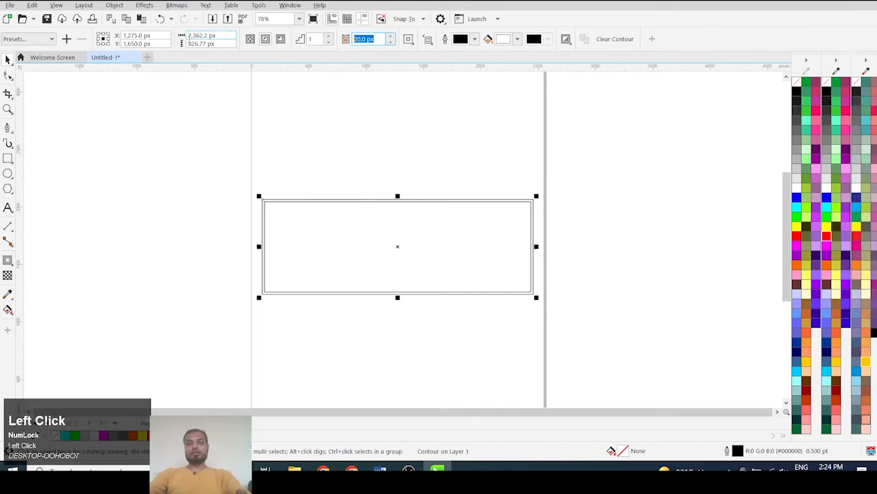
type("49")
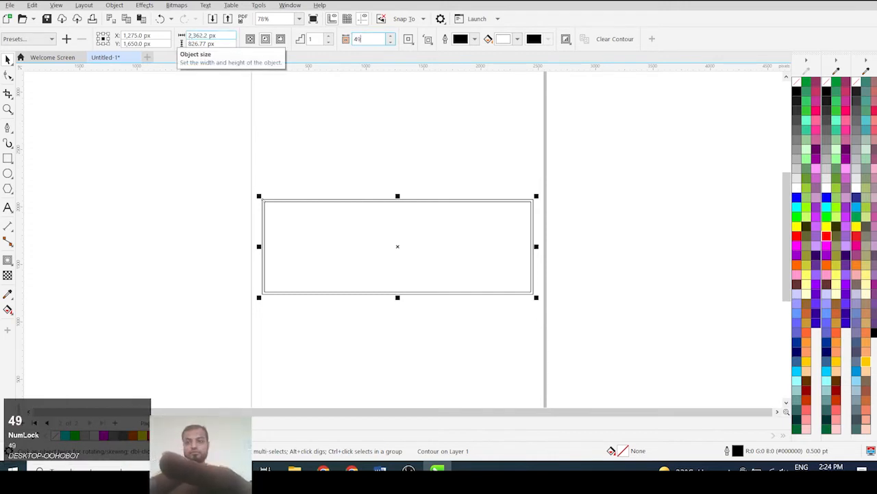
key("Return")
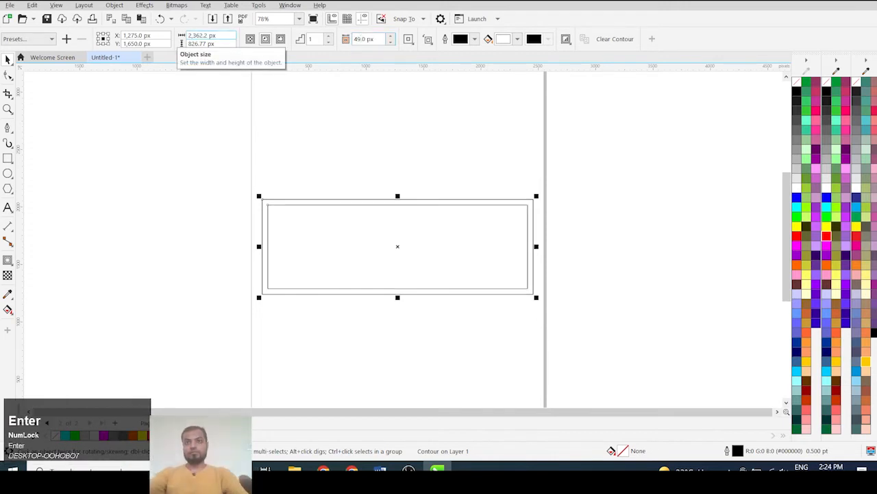
Reselect the contour, try running it to the center of the rectangle, and undo that change.
left_click(288, 161)
scroll(282, 209, "up", 2)
scroll(268, 204, "up", 1)
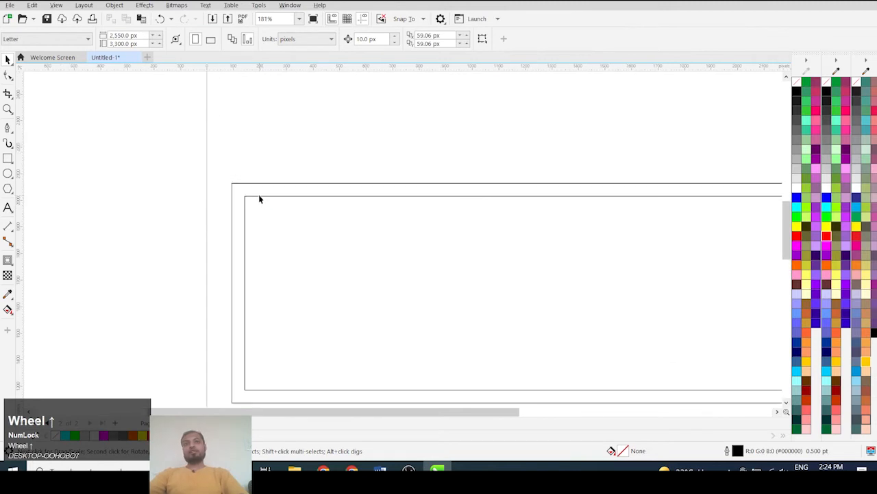
left_click(259, 199)
left_click(259, 198)
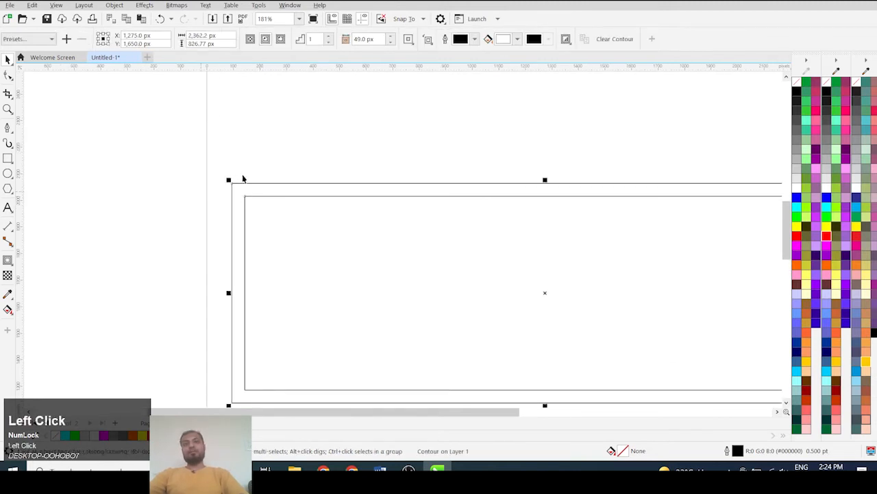
scroll(182, 179, "down", 2)
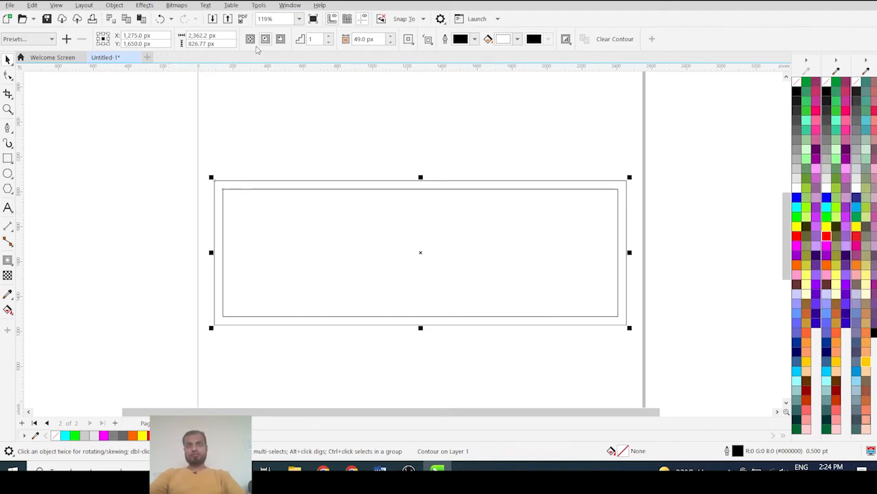
left_click(251, 40)
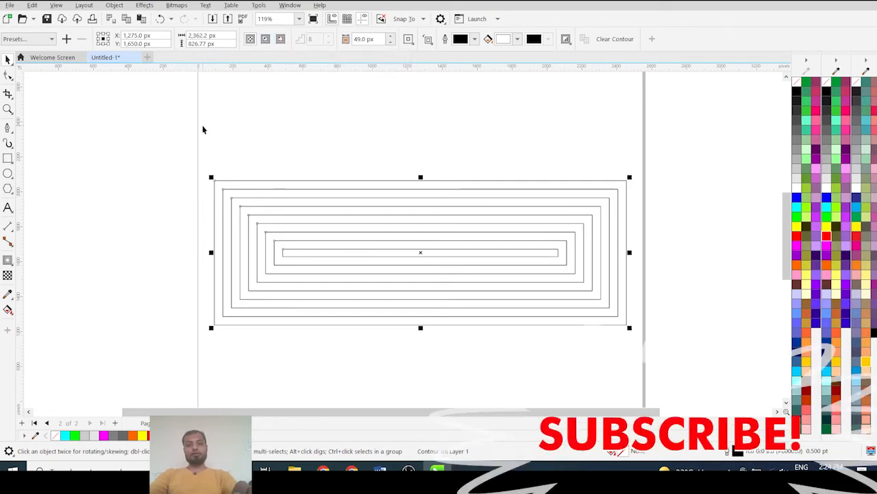
key("ctrl+z")
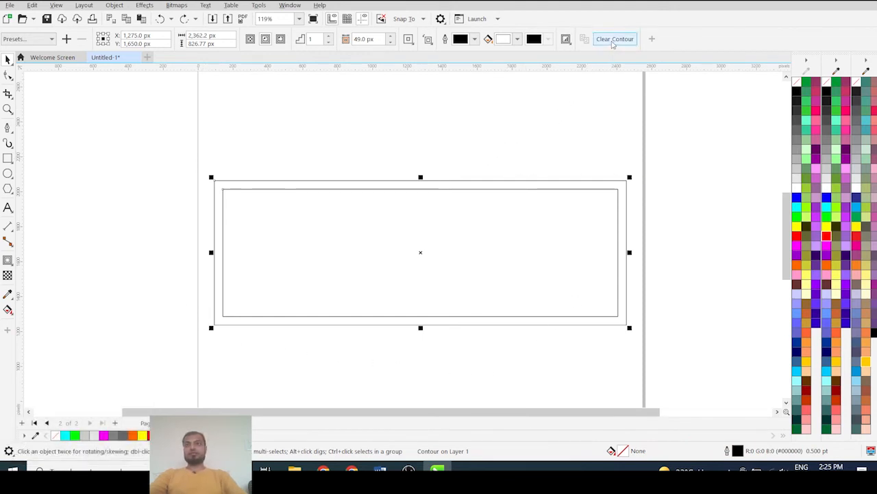
Delete the contoured rectangle from the page and choose the Blend tool.
left_click_drag(119, 116, 248, 234)
key("Delete")
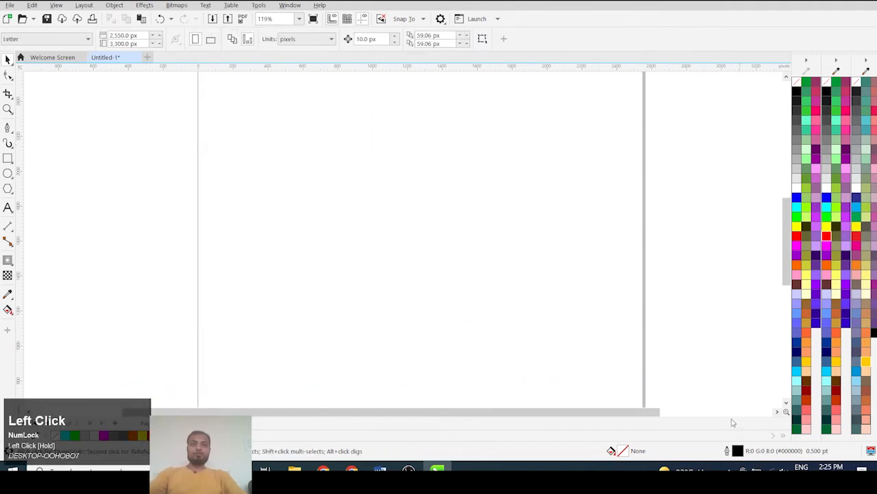
left_click(8, 260)
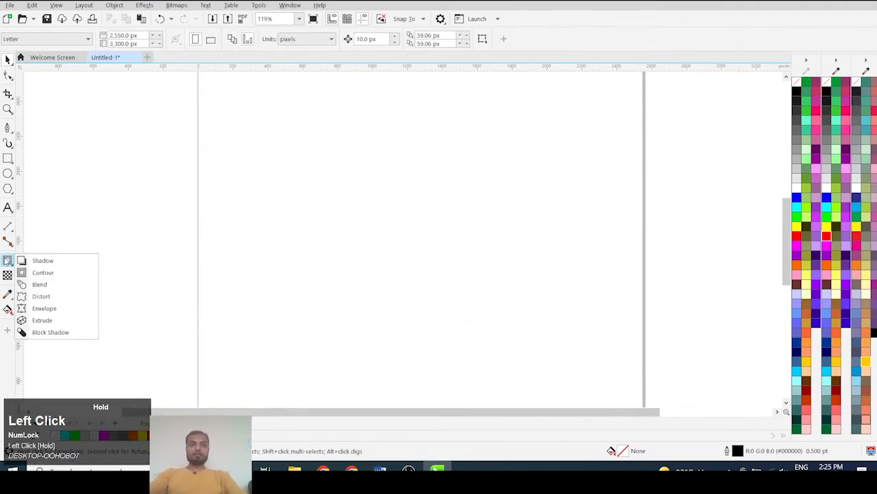
left_click(39, 285)
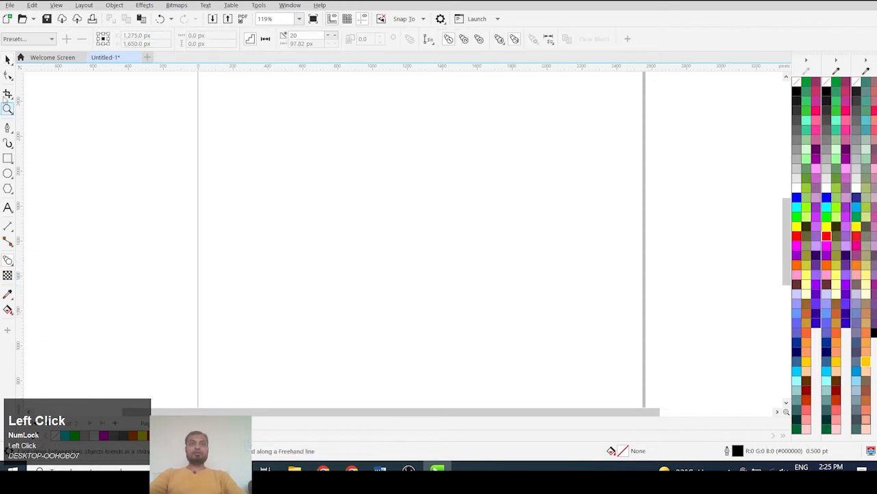
Draw a circle about 386 px in diameter near the page's left edge and fill it with cyan.
left_click(8, 173)
scroll(536, 233, "down", 1)
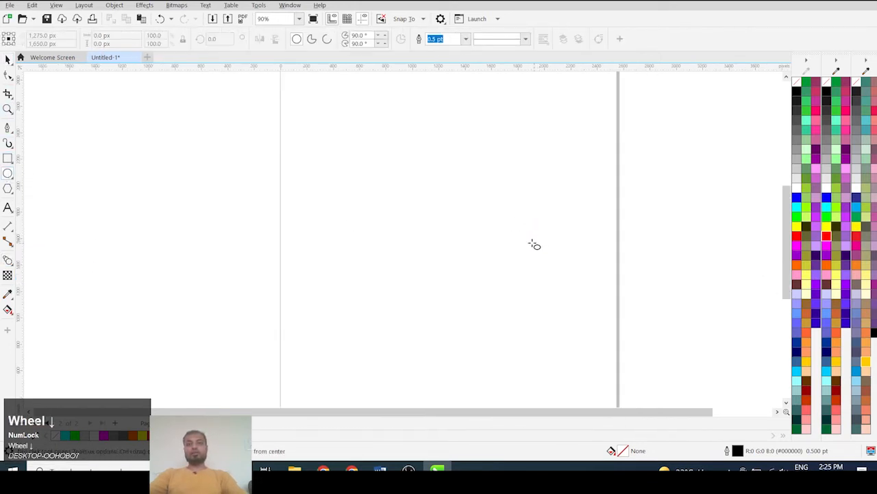
left_click_drag(302, 188, 345, 234)
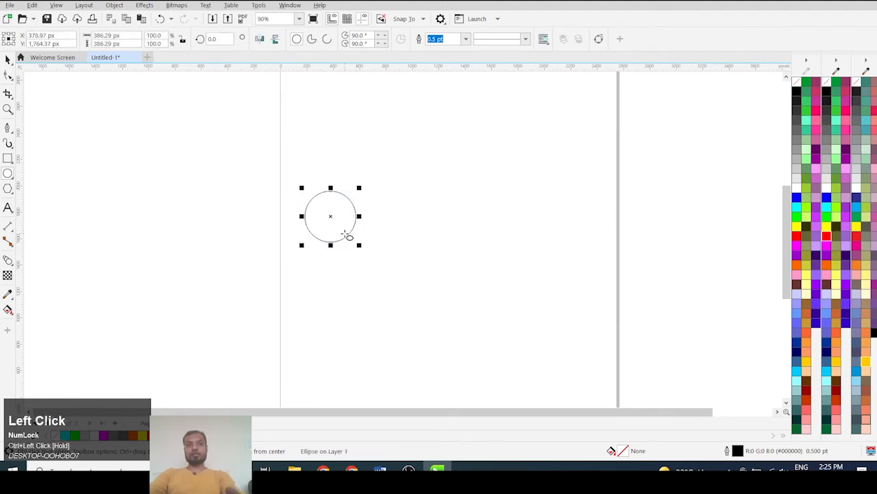
left_click(8, 60)
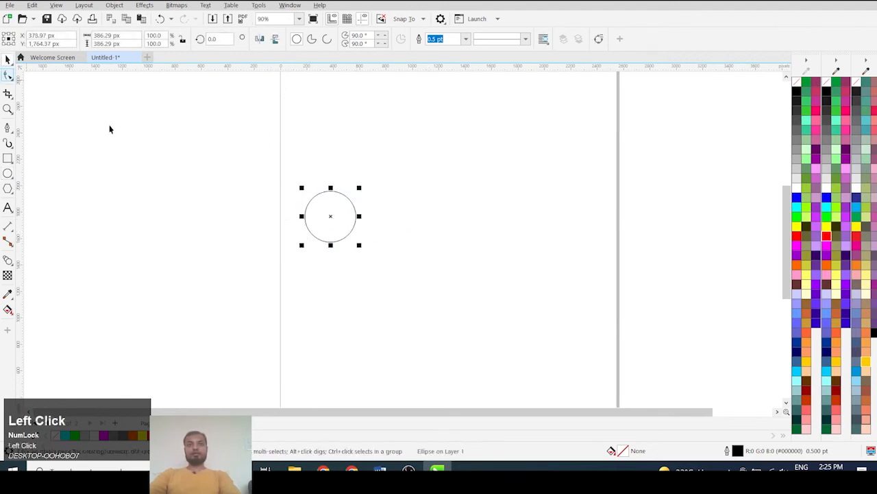
left_click(797, 207)
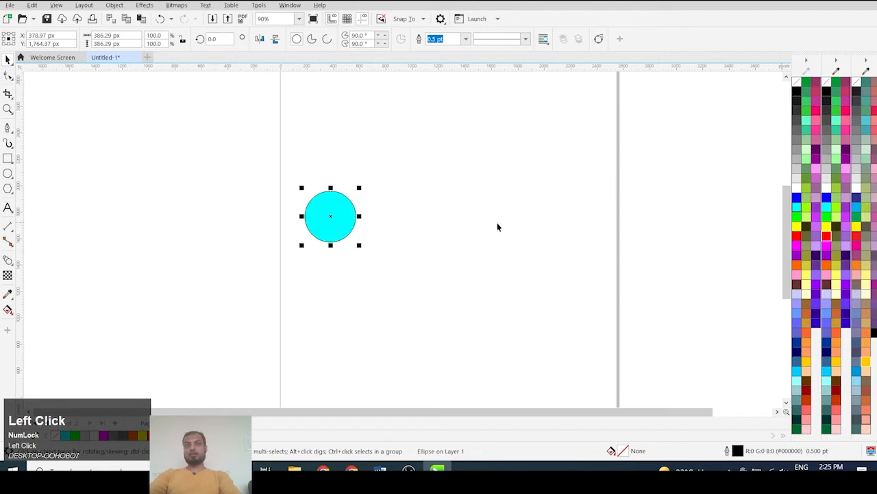
Place a copy of the circle level with it near the page's right side and fill the copy with green.
left_click_drag(337, 211, 532, 217)
right_click(532, 216)
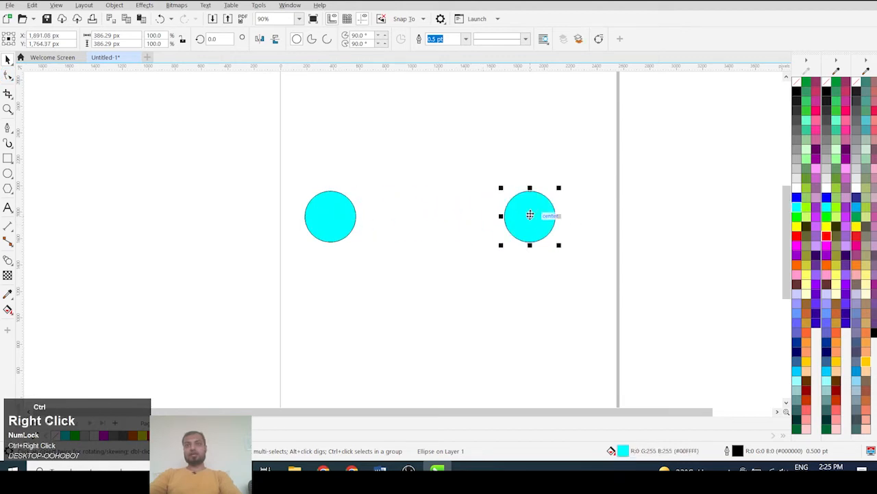
left_click(797, 216)
left_click(647, 221)
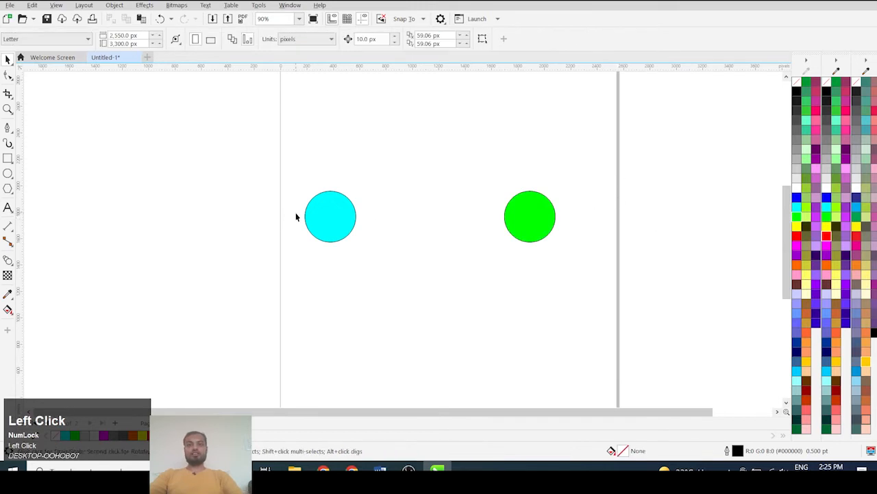
Blend the cyan circle into the green circle with the Blend tool.
left_click(323, 211)
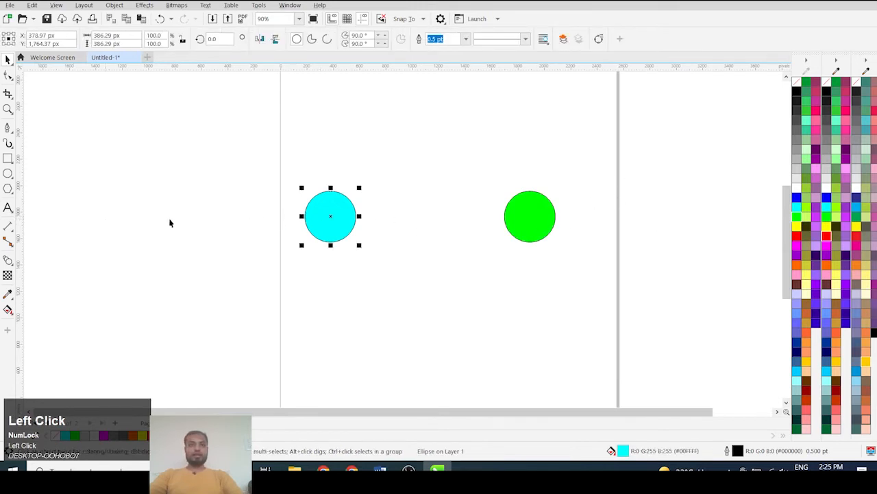
left_click(7, 259)
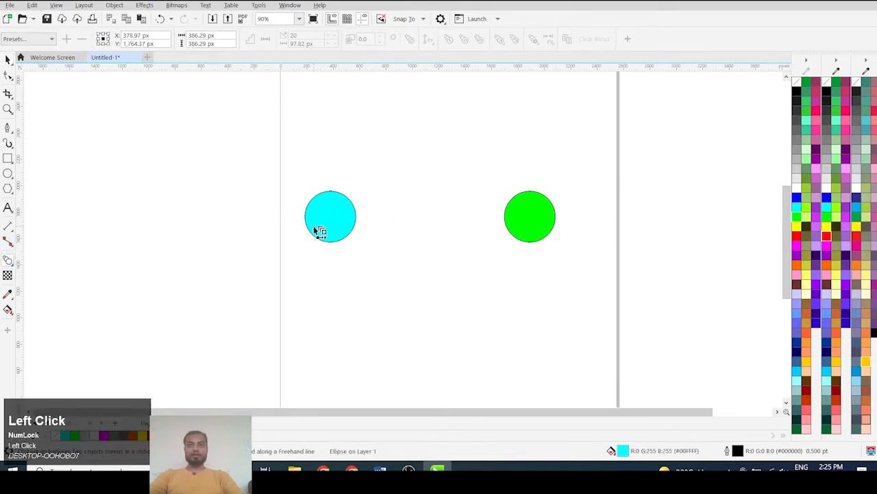
left_click_drag(333, 219, 531, 217)
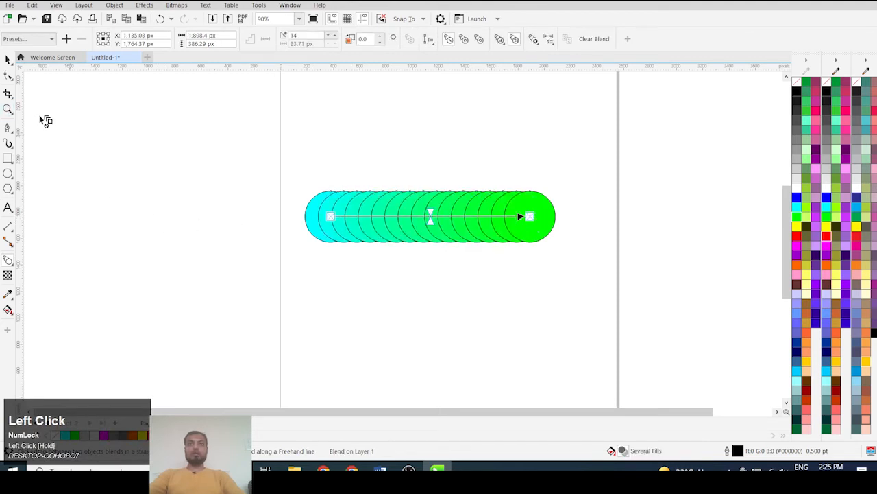
Remove the outline from the cyan circle that starts the blend.
left_click(8, 59)
left_click(190, 138)
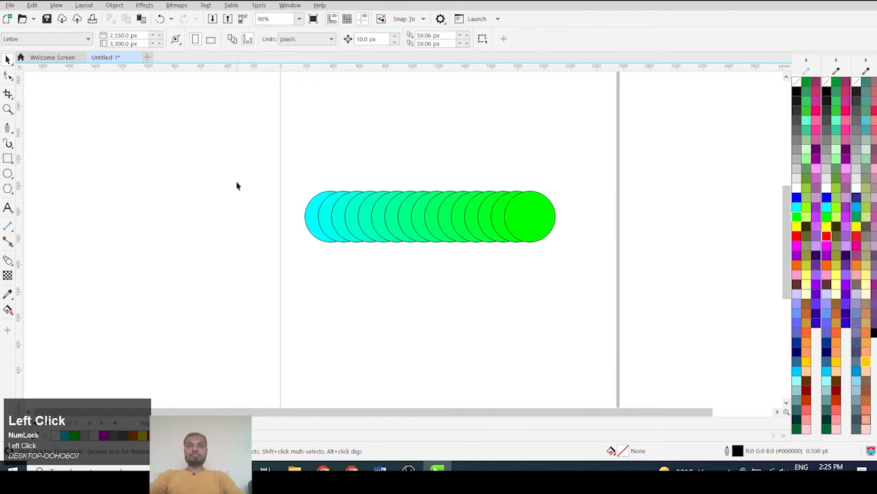
left_click_drag(622, 283, 610, 283)
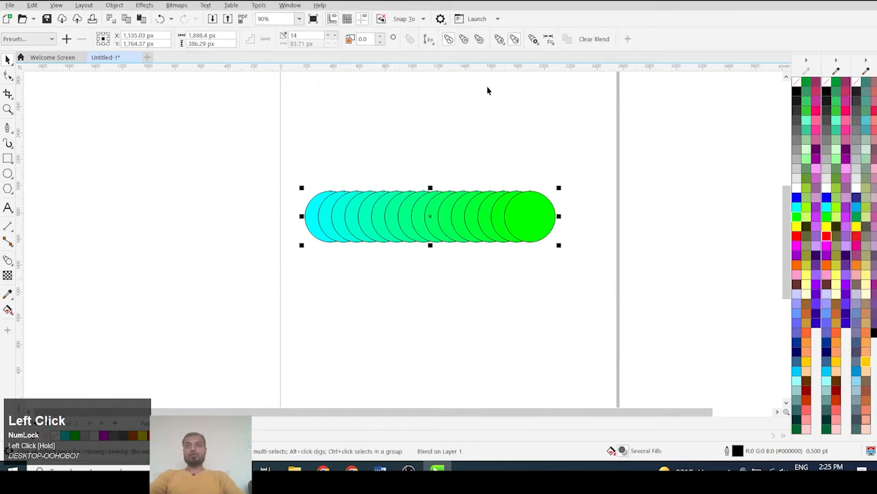
left_click(399, 127)
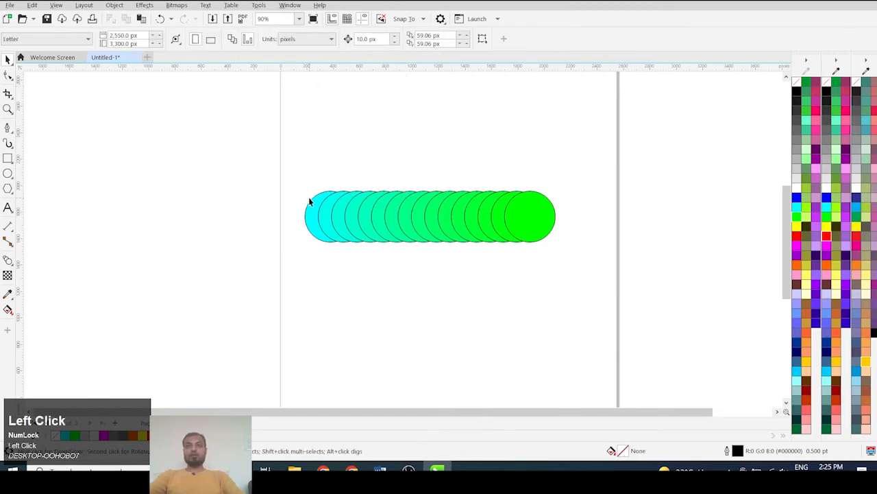
left_click(314, 203)
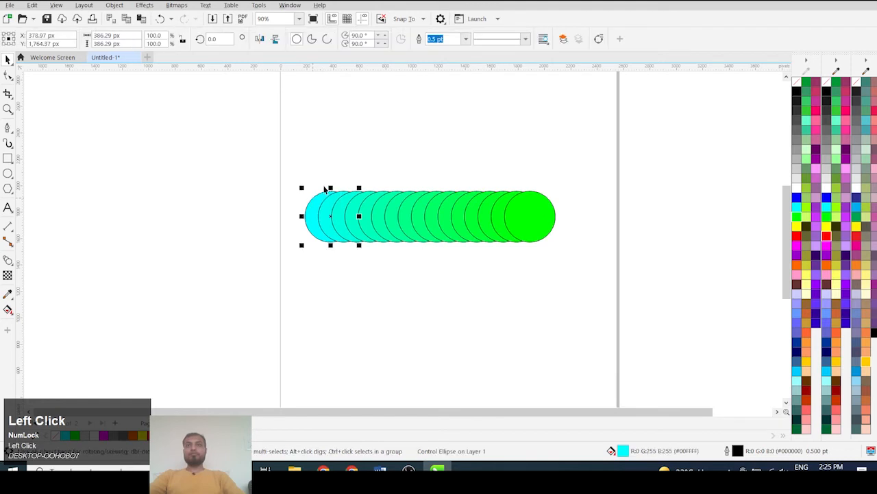
left_click(465, 39)
left_click(442, 54)
left_click(465, 41)
left_click(449, 50)
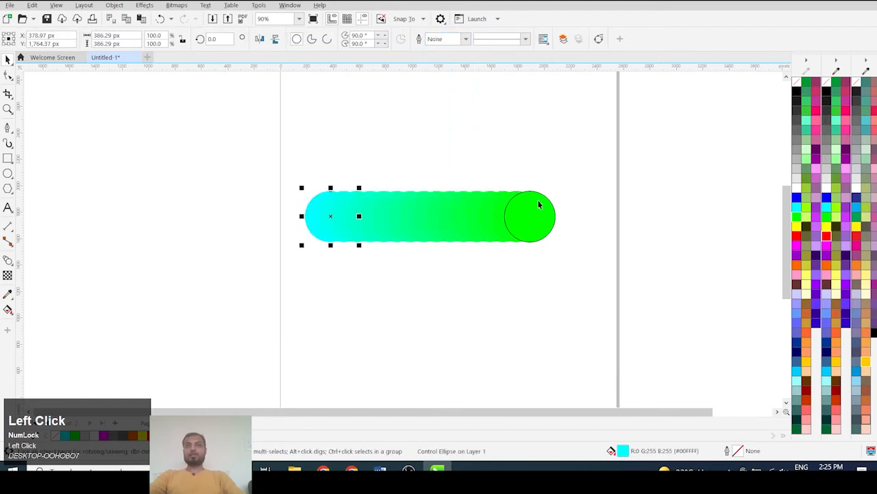
Remove the outline from the green circle that ends the blend.
left_click(541, 199)
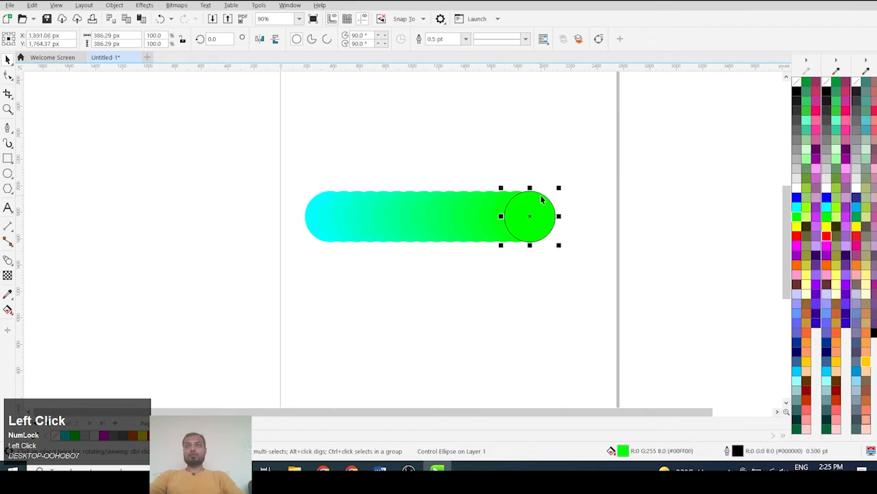
left_click(466, 42)
left_click(445, 51)
left_click(429, 127)
Apply an elliptical fountain fill from cyan to white to the blend's cyan start circle.
scroll(361, 215, "up", 3)
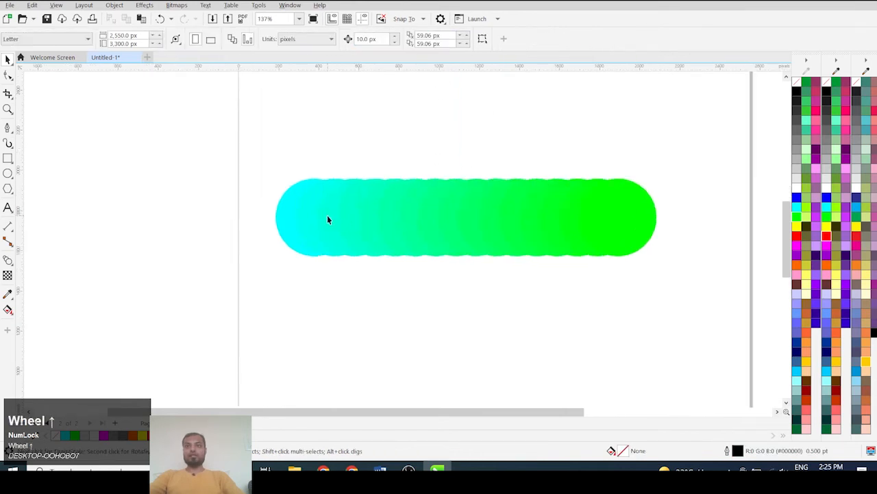
scroll(281, 216, "up", 1)
scroll(216, 222, "down", 1)
scroll(298, 236, "up", 1)
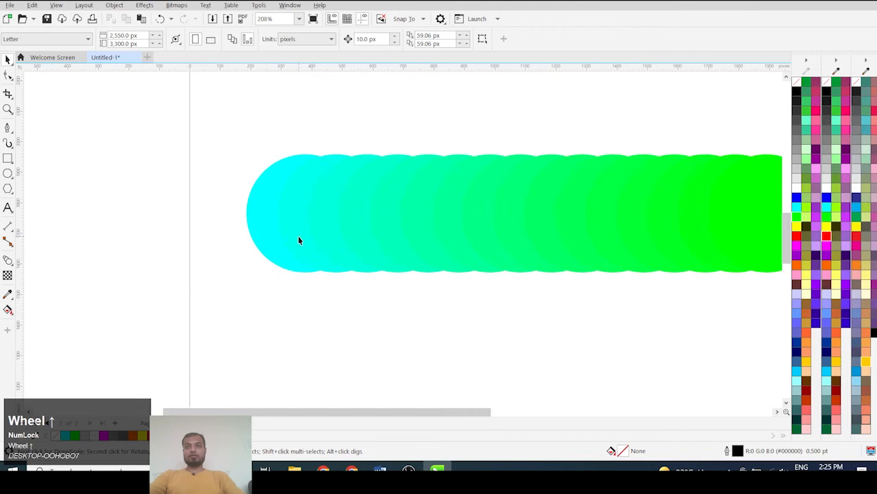
left_click(253, 216)
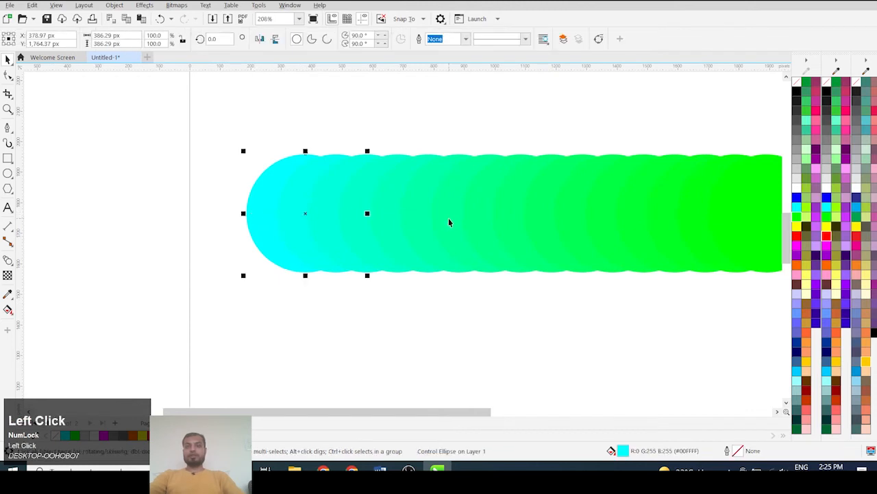
key("F11")
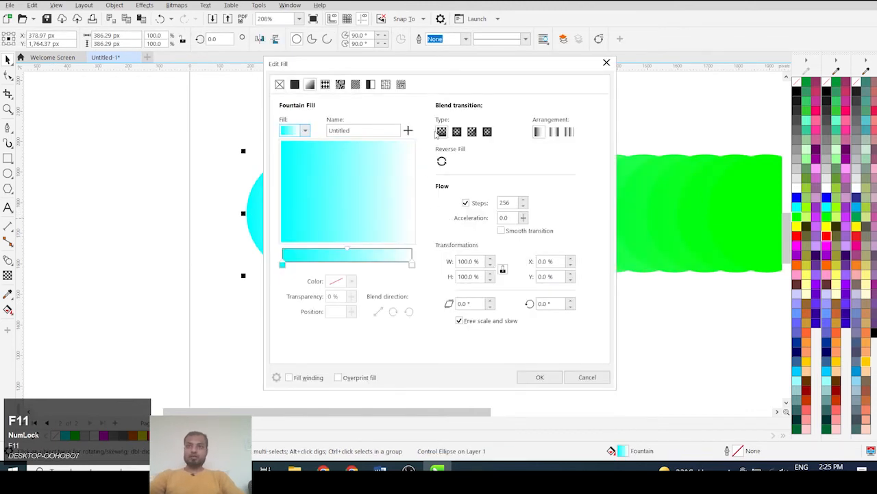
left_click(457, 132)
left_click(539, 377)
Apply an elliptical fountain fill from green to white to the blend's green end circle.
scroll(544, 378, "down", 2)
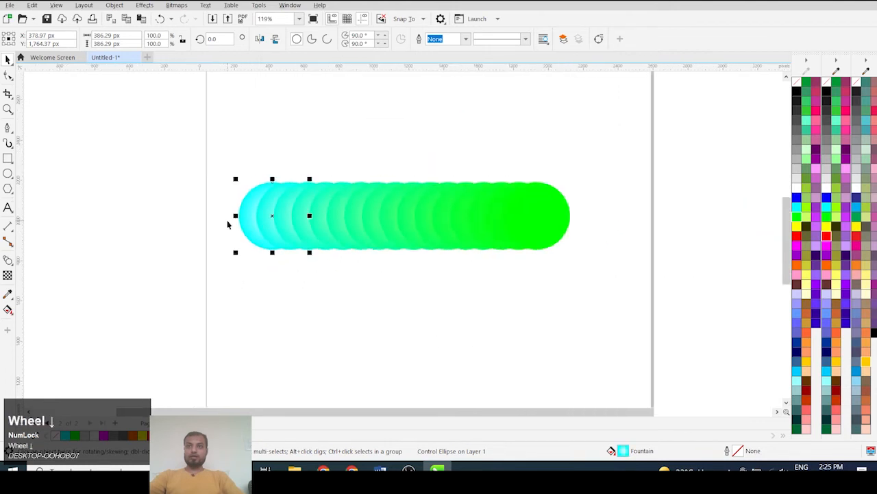
left_click(561, 217)
key("F11")
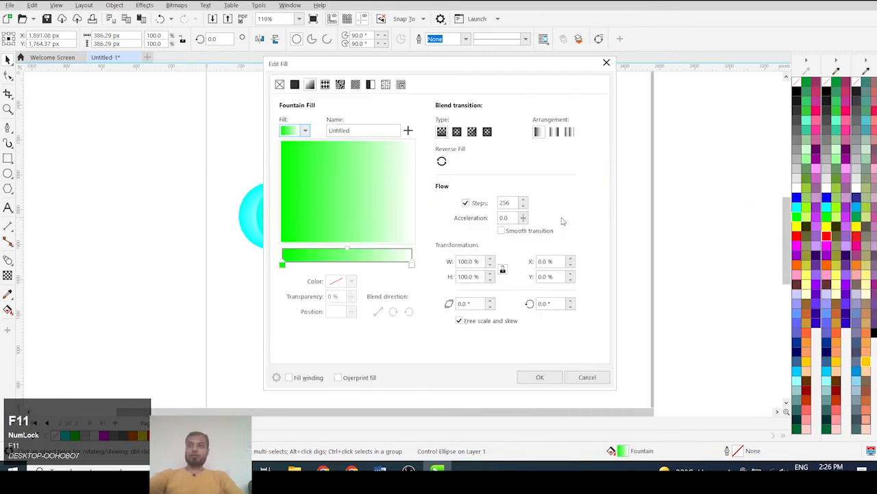
left_click(456, 132)
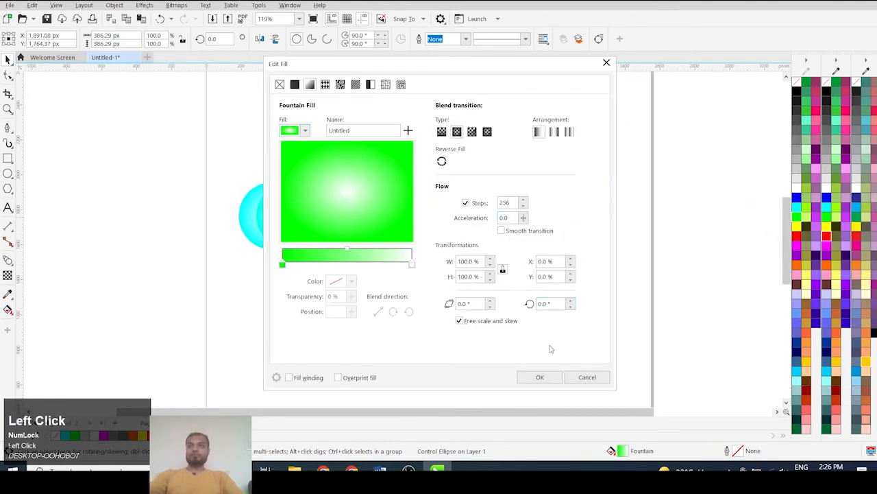
left_click(540, 377)
left_click(564, 306)
scroll(514, 311, "down", 3)
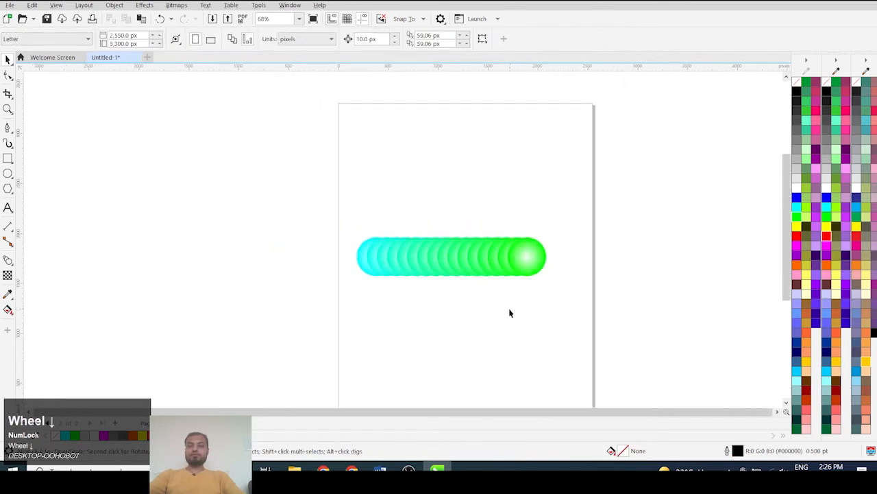
scroll(423, 263, "up", 2)
left_click_drag(293, 192, 672, 324)
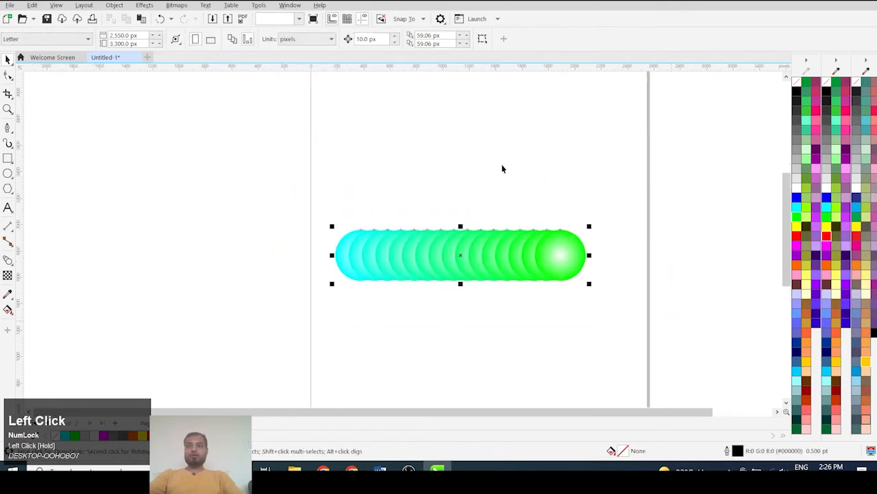
left_click(485, 178)
Draw an ellipse about 1363 by 937 px on the page above the blended circles.
scroll(277, 272, "down", 3)
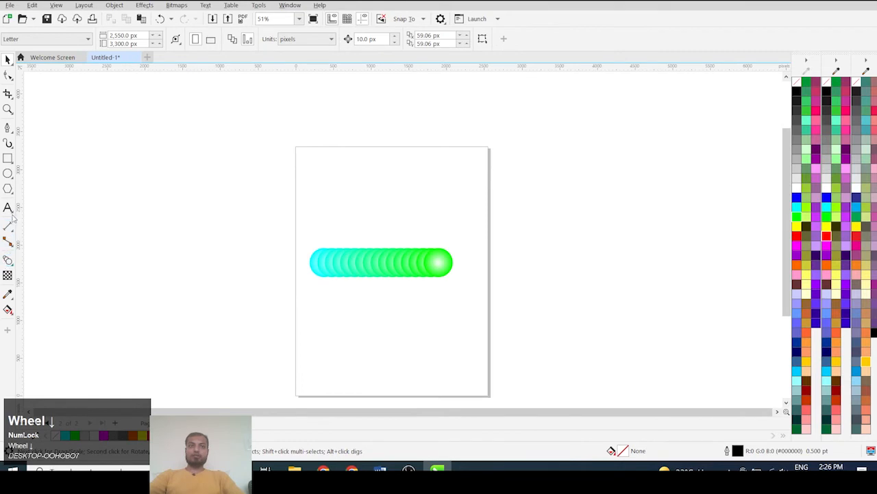
left_click(8, 173)
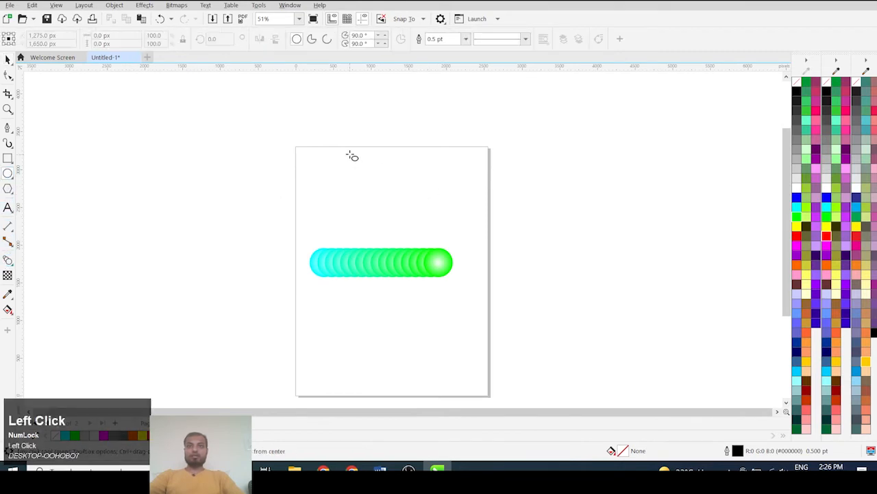
left_click_drag(349, 151, 453, 223)
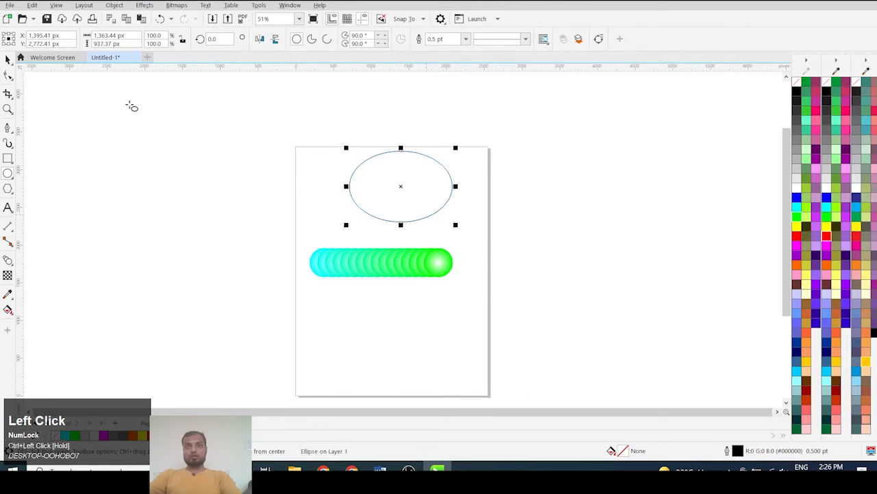
left_click(7, 60)
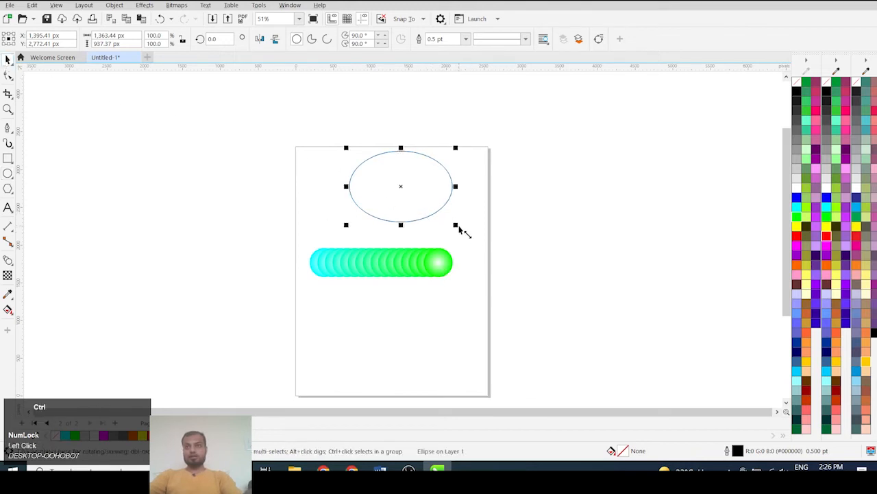
Create a concentric scaled-down copy about 256 by 176 px inside the ellipse.
left_click_drag(458, 226, 425, 216)
right_click(425, 216)
scroll(620, 215, "up", 3)
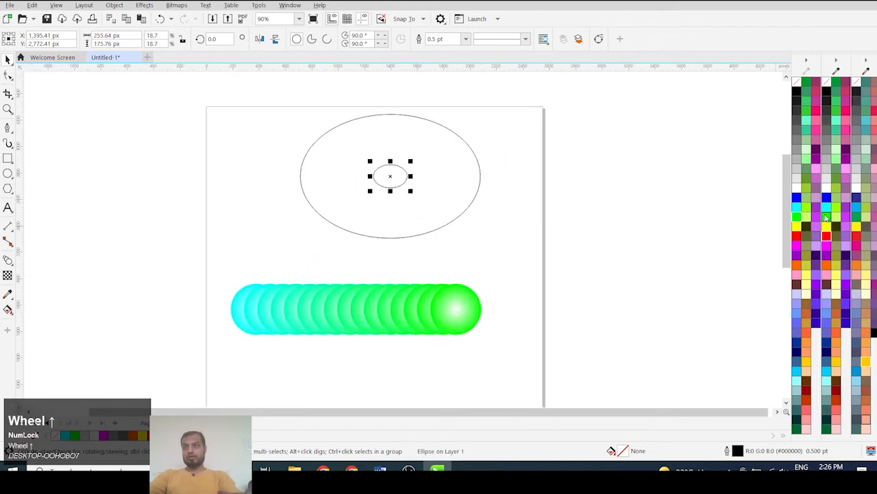
Fill the small inner ellipse with white and the large outer ellipse with blue.
left_click(791, 187)
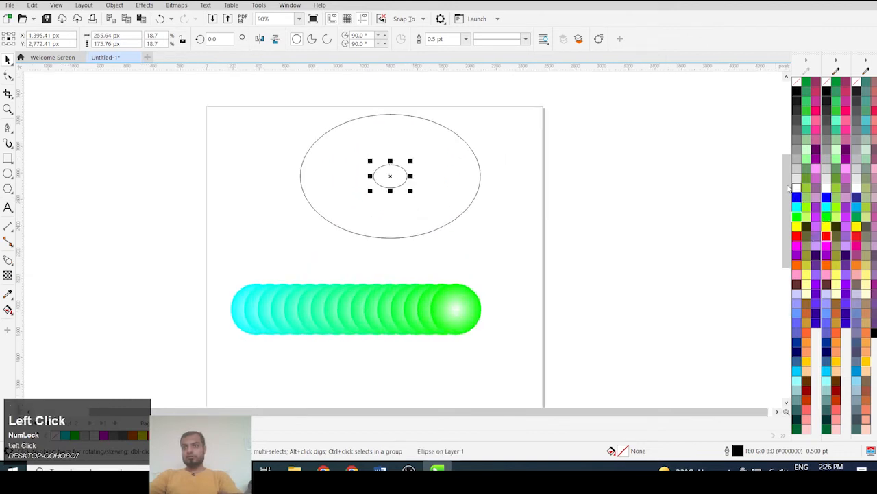
left_click(480, 174)
left_click(796, 200)
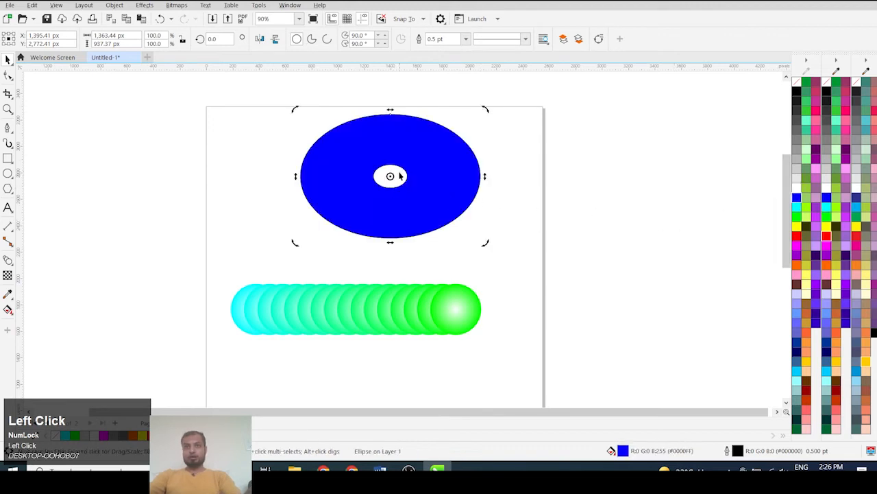
left_click(393, 175)
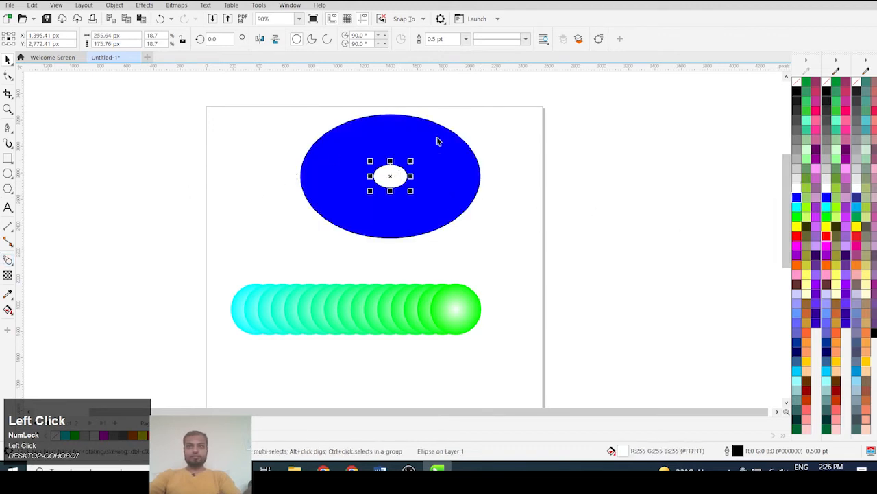
Remove the outlines from both the blue and the white ellipse.
left_click_drag(533, 111, 288, 248)
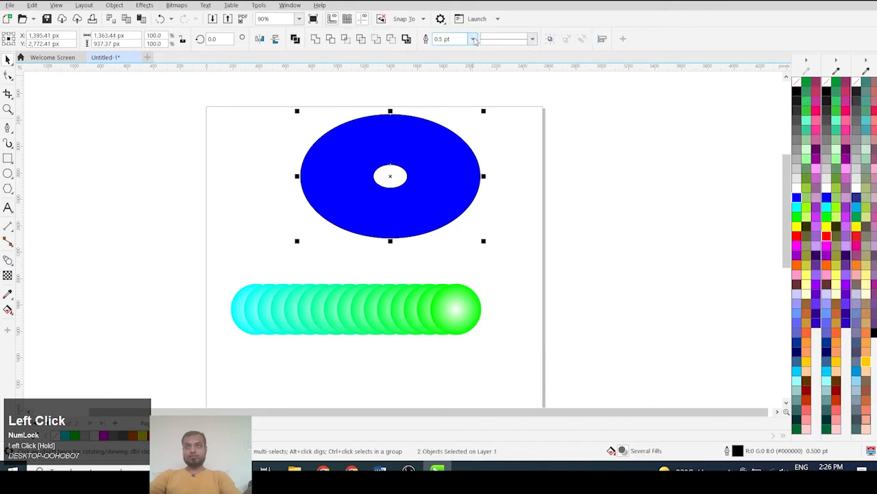
left_click(474, 41)
left_click(447, 58)
left_click(283, 148)
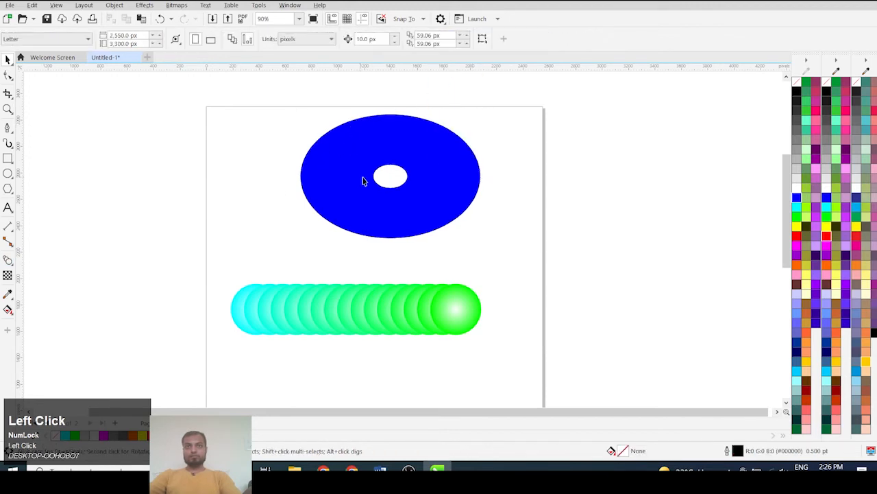
Blend the white inner ellipse into the blue outer ellipse with the Blend tool.
left_click(379, 179)
left_click(7, 260)
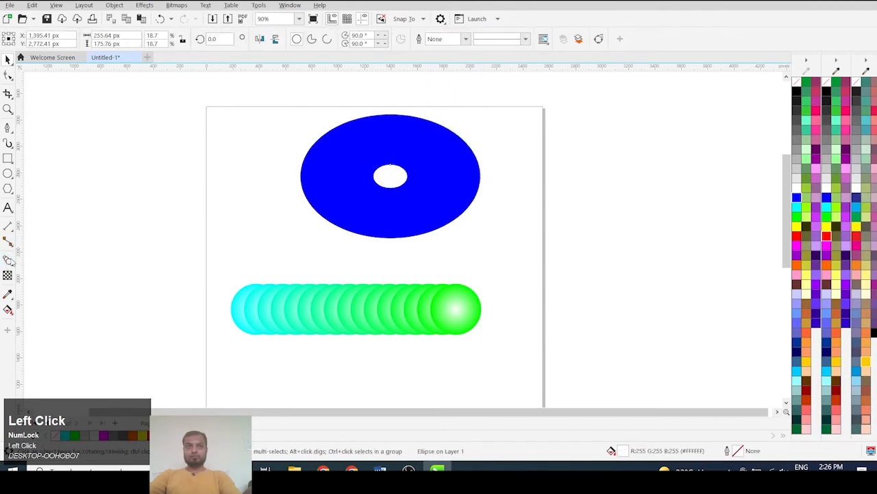
left_click_drag(382, 183, 457, 184)
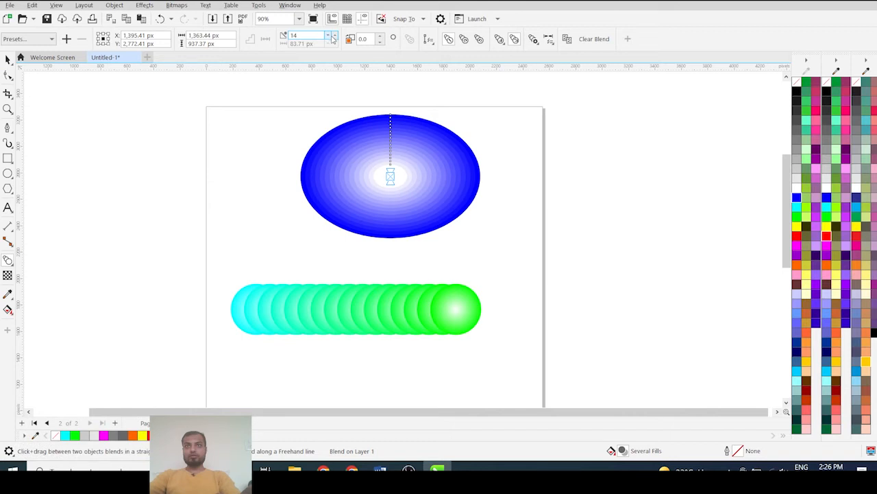
Increase the ellipse blend to 61 steps for a smoother white-to-blue transition, then deselect it.
left_click(334, 35)
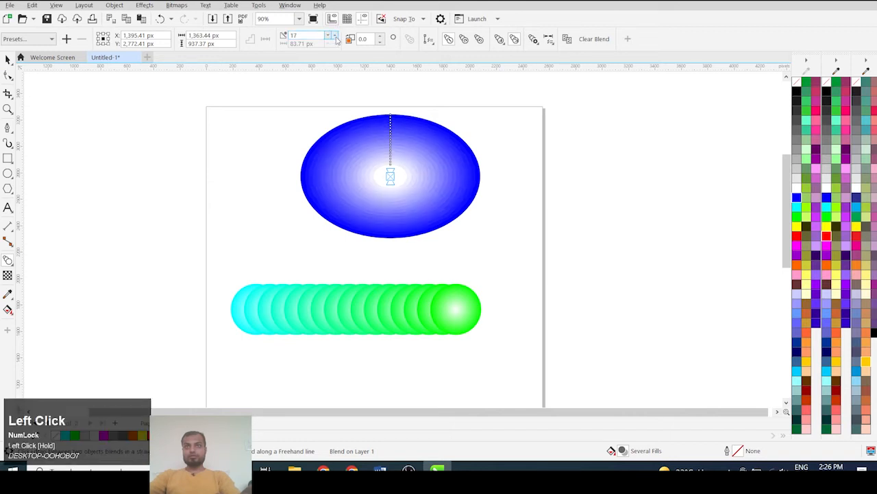
left_click(334, 36)
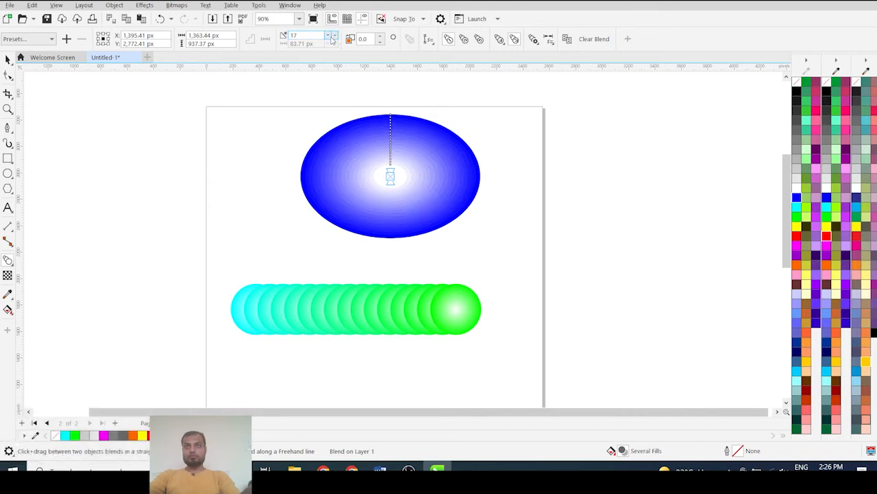
left_click(334, 36)
left_click(334, 36)
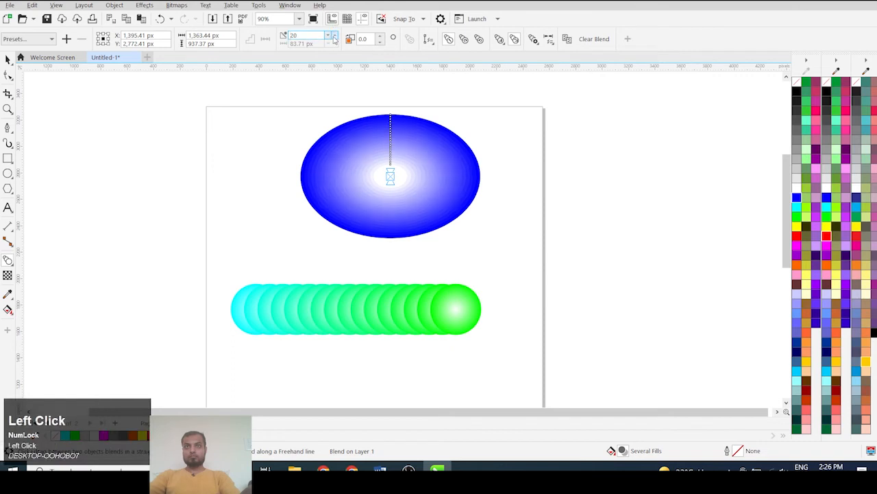
left_click_drag(334, 39, 336, 18)
left_click(7, 60)
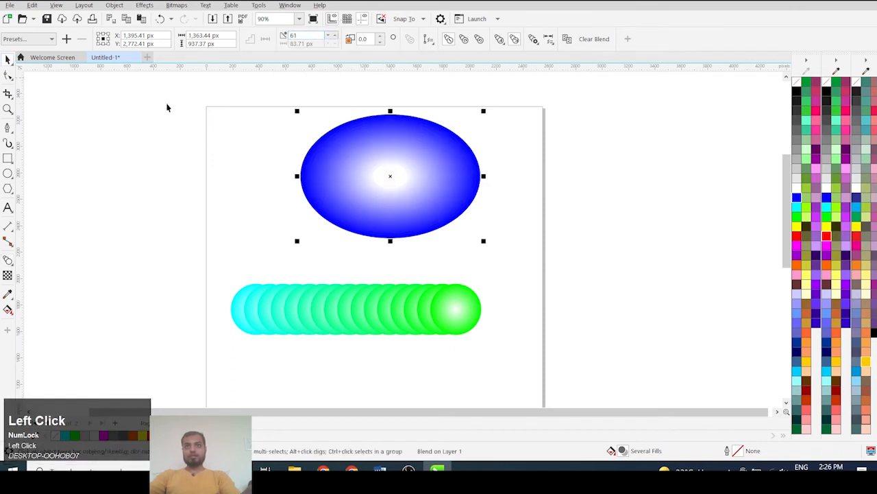
left_click(167, 109)
Delete the blended blue and white ellipses from the page.
scroll(462, 207, "down", 1)
scroll(445, 193, "up", 1)
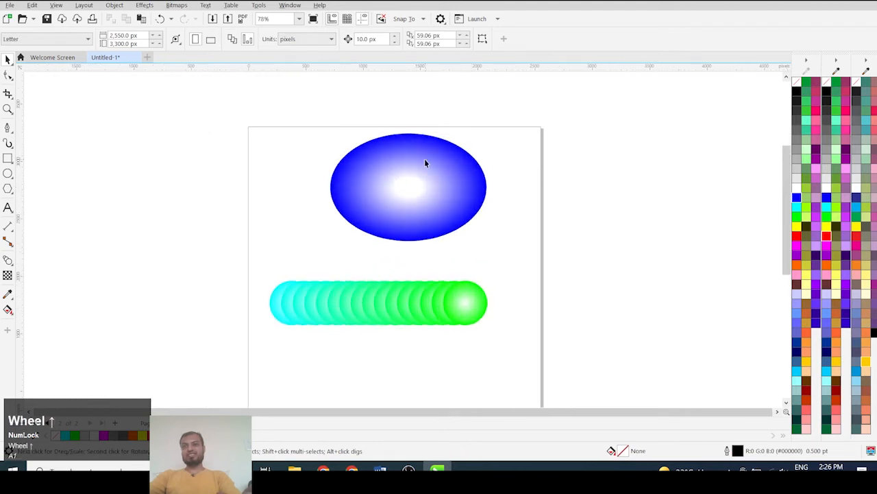
scroll(435, 167, "down", 1)
left_click_drag(544, 119, 338, 237)
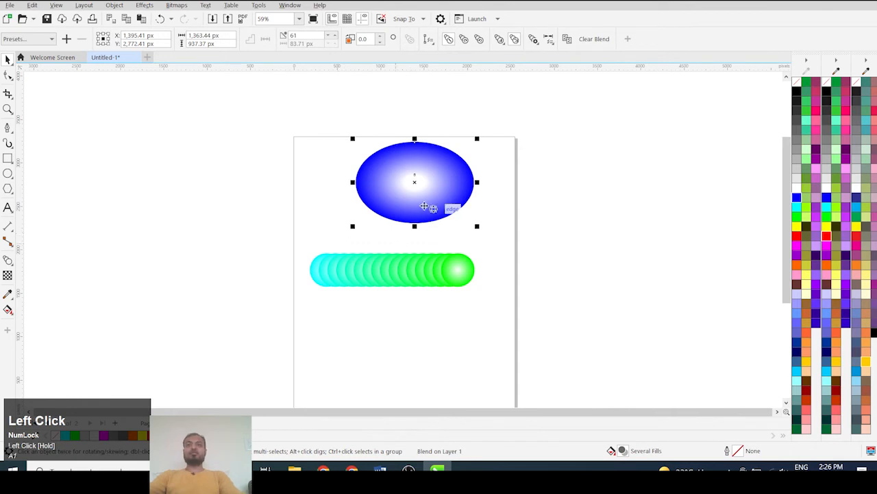
key("Delete")
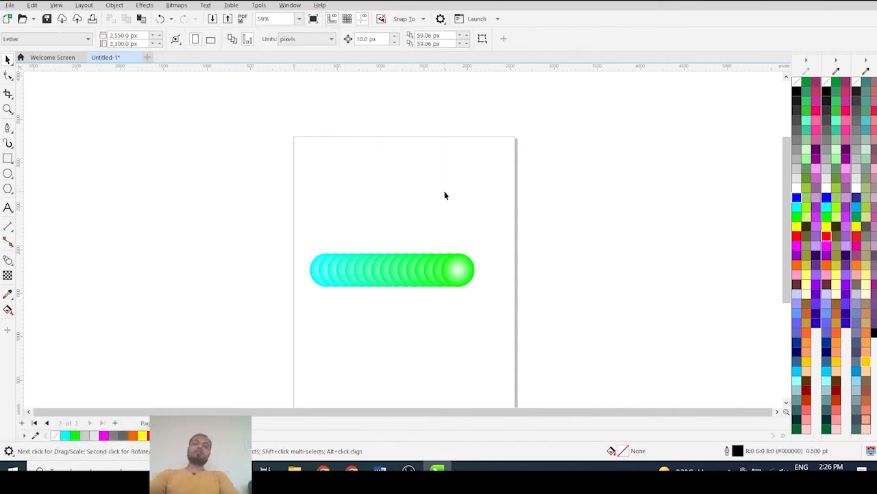
Move the cyan-to-green circle blend up to just below the page's upper edge and deselect it.
left_click(349, 264)
left_click_drag(350, 264, 359, 152)
left_click(264, 172)
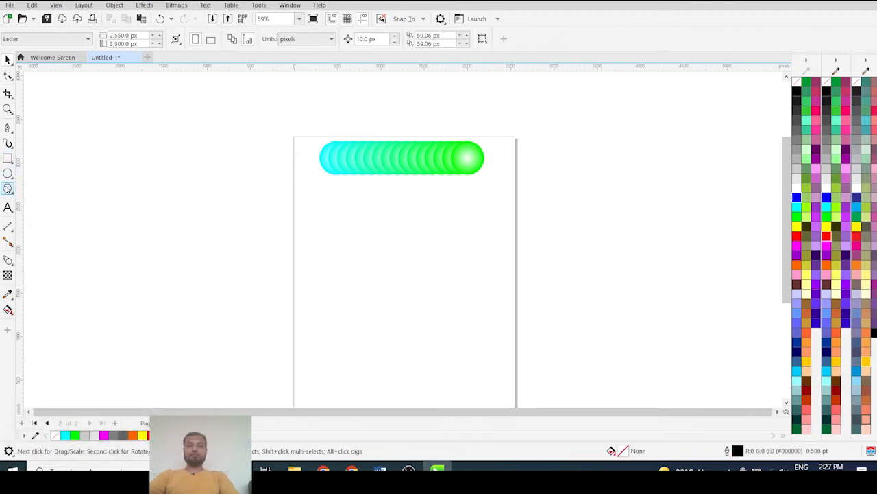
Draw an open wavy curve about 2,911 by 1,486 px below the circle blend with the Pen tool.
left_click(8, 127)
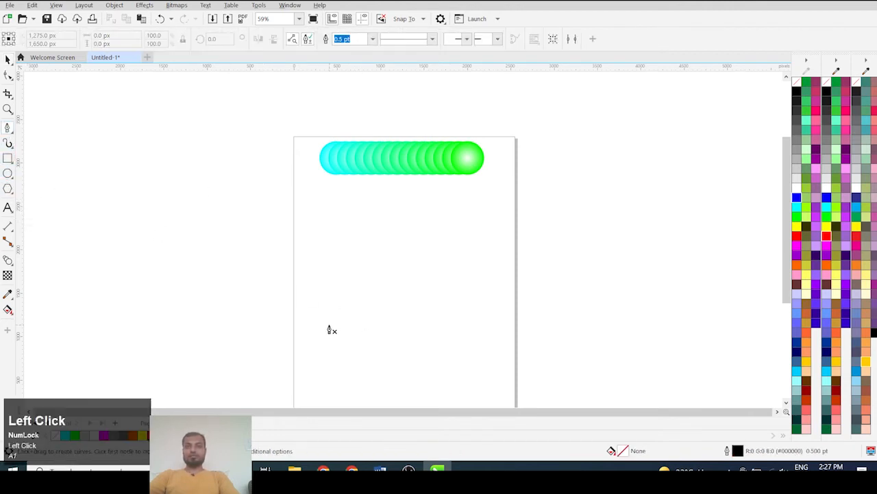
left_click(308, 252)
left_click_drag(396, 318, 417, 382)
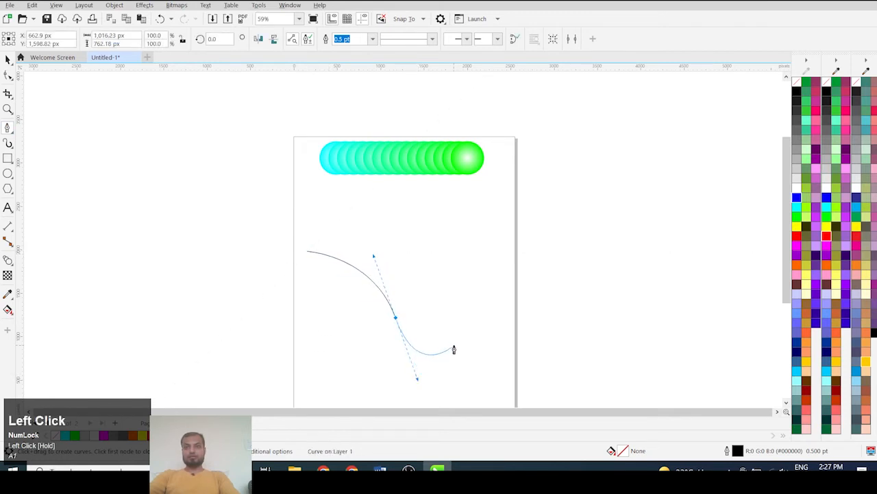
left_click(492, 275)
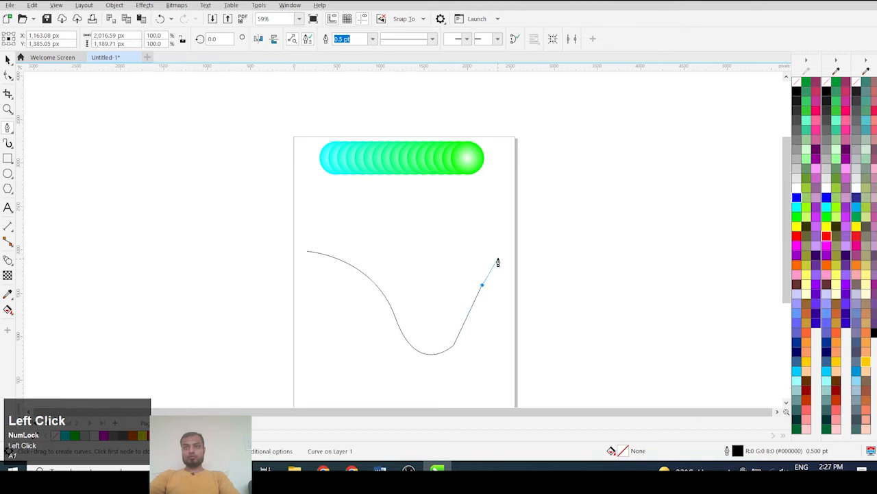
left_click_drag(499, 255, 520, 227)
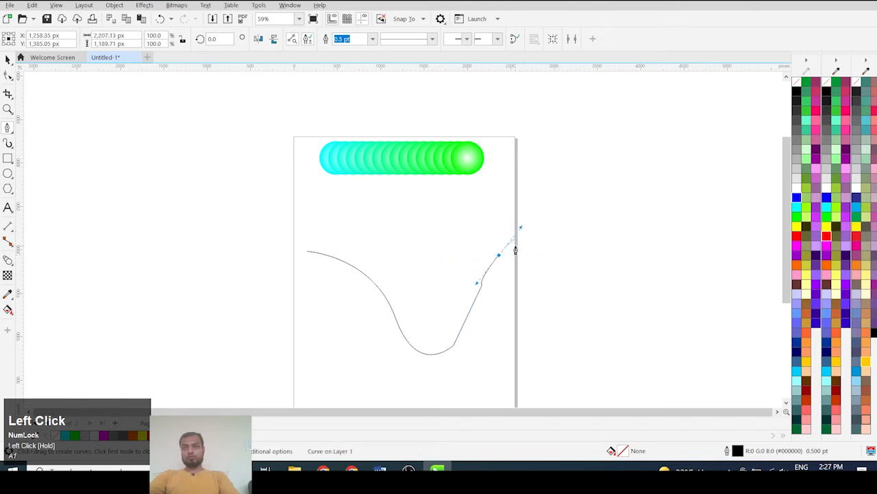
left_click(528, 226)
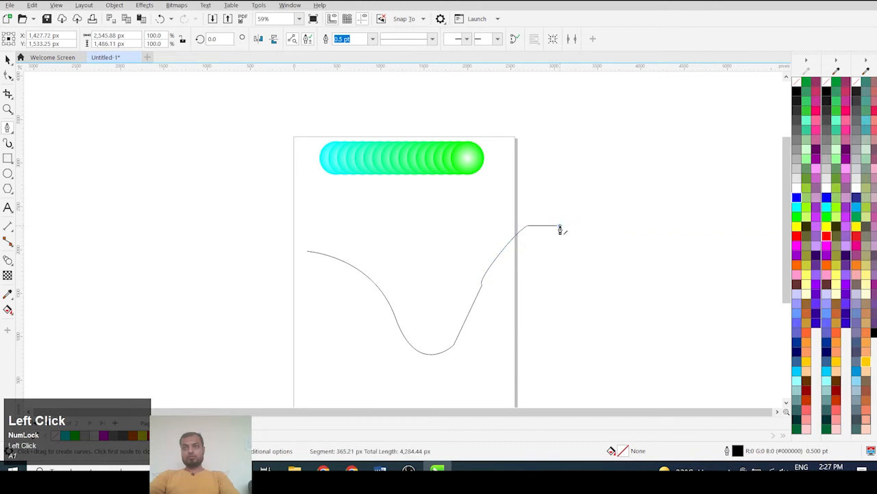
double_click(562, 224)
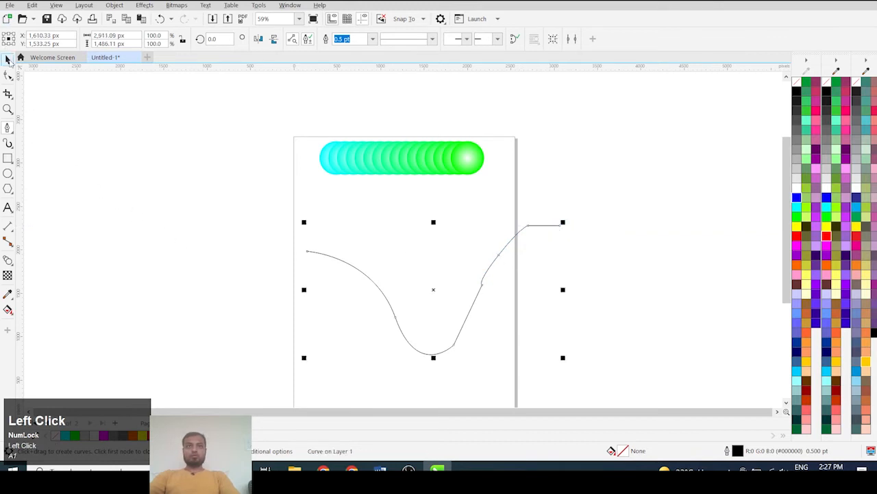
left_click(8, 59)
Delete the kinked node on the curve's rising side and adjust the lower node's handle for a rounder bend.
scroll(444, 325, "up", 1)
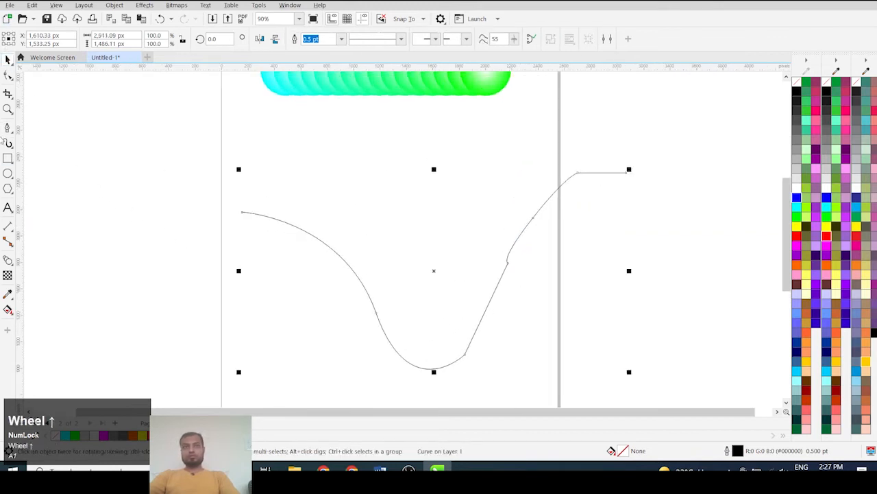
left_click(8, 75)
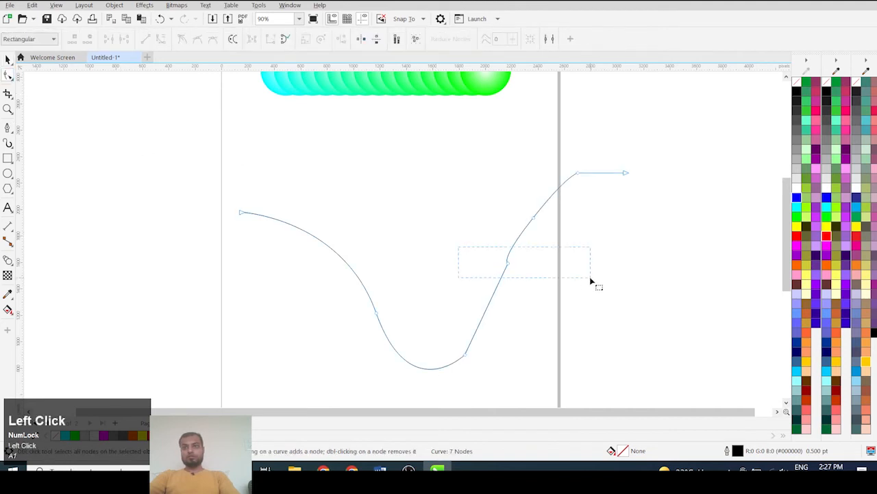
left_click_drag(589, 276, 591, 280)
key("Delete")
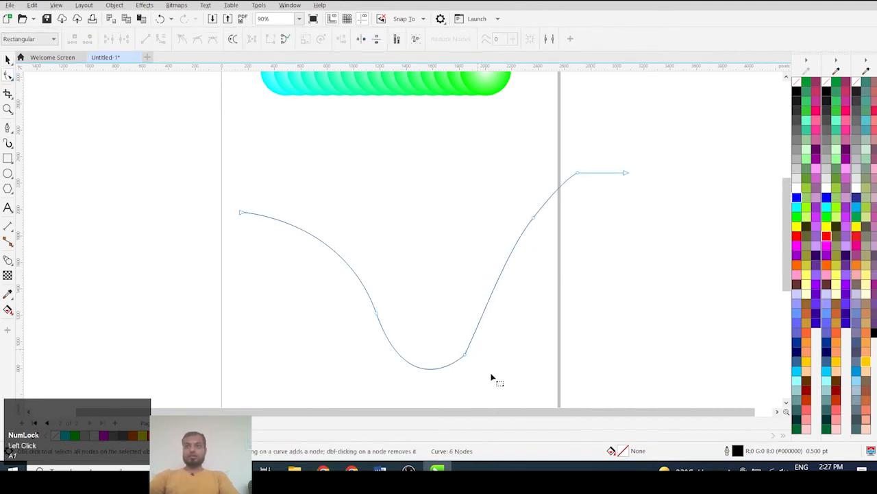
left_click(464, 355)
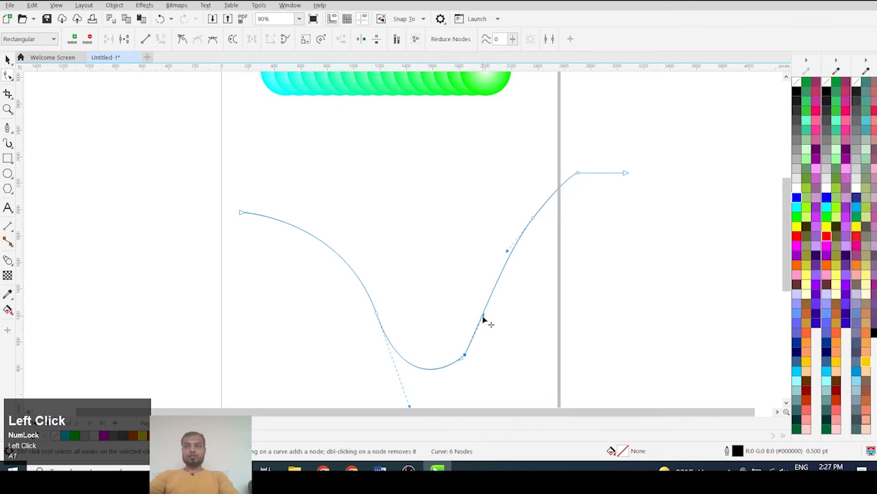
left_click_drag(483, 314, 522, 320)
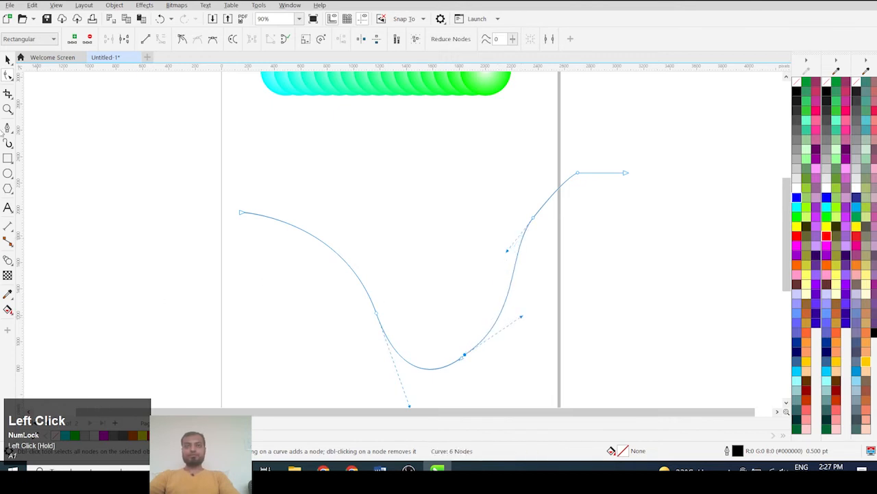
left_click(7, 59)
Increase the cyan-to-green circle blend to 51 steps.
scroll(370, 196, "down", 3)
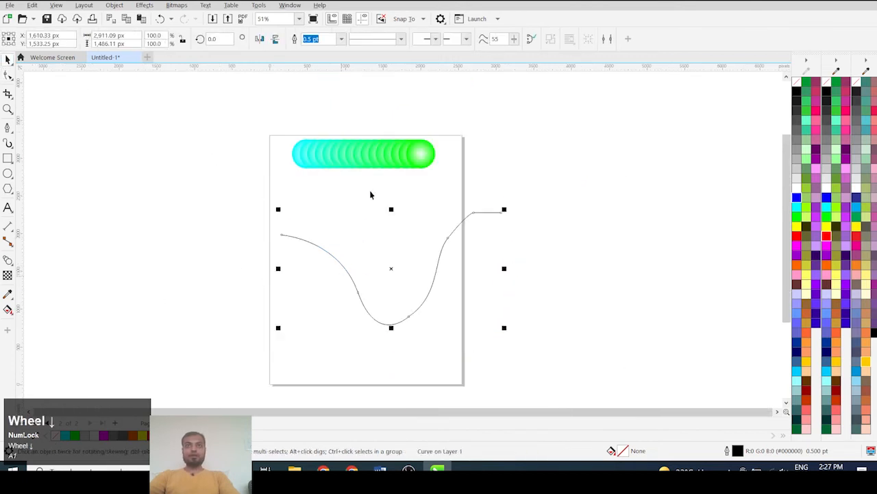
left_click(432, 157)
left_click_drag(519, 121, 194, 198)
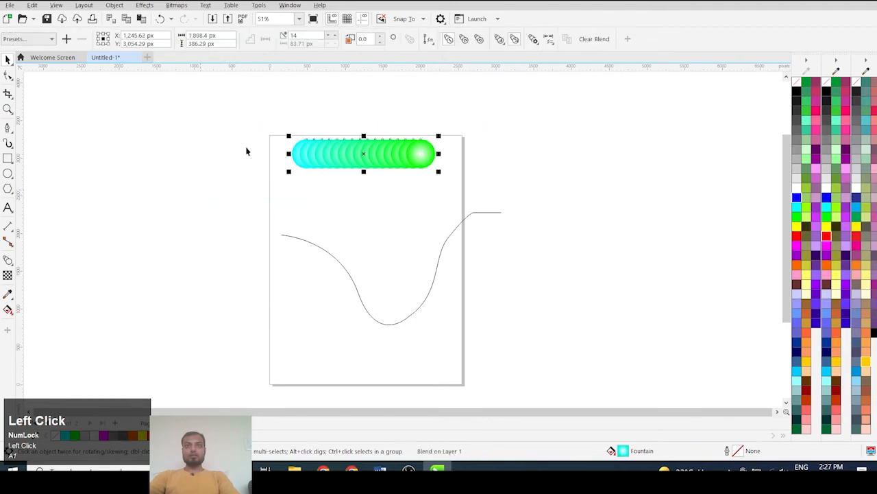
left_click(332, 37)
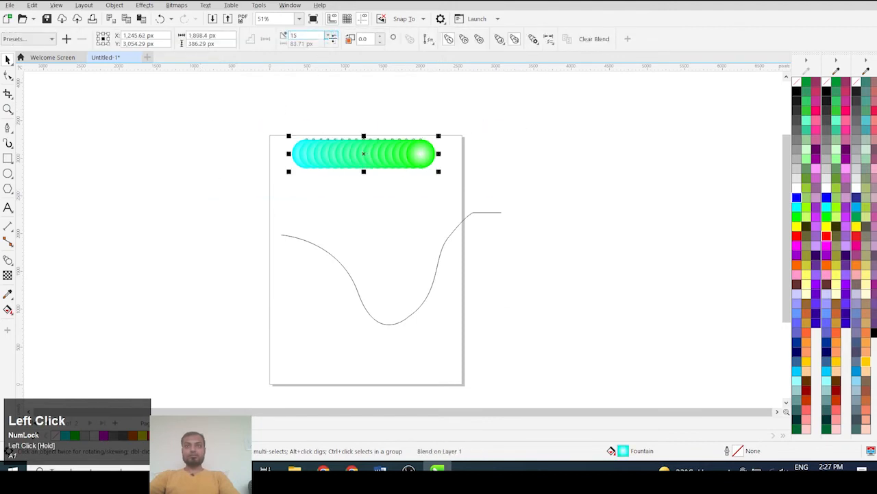
mouse_move(333, 37)
left_mouse_down()
mouse_move(336, 8)
mouse_move(331, 41)
left_mouse_up()
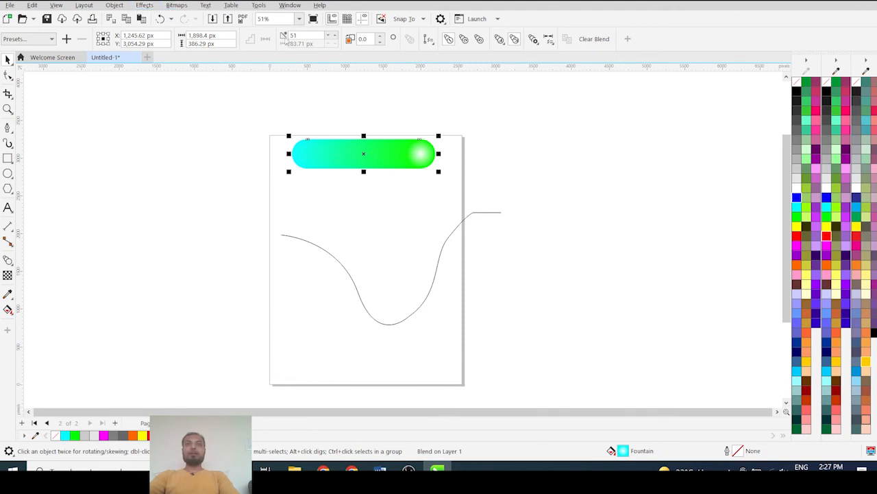
Assign the wavy curve as the new path of the circle blend.
left_click(430, 41)
left_click(449, 53)
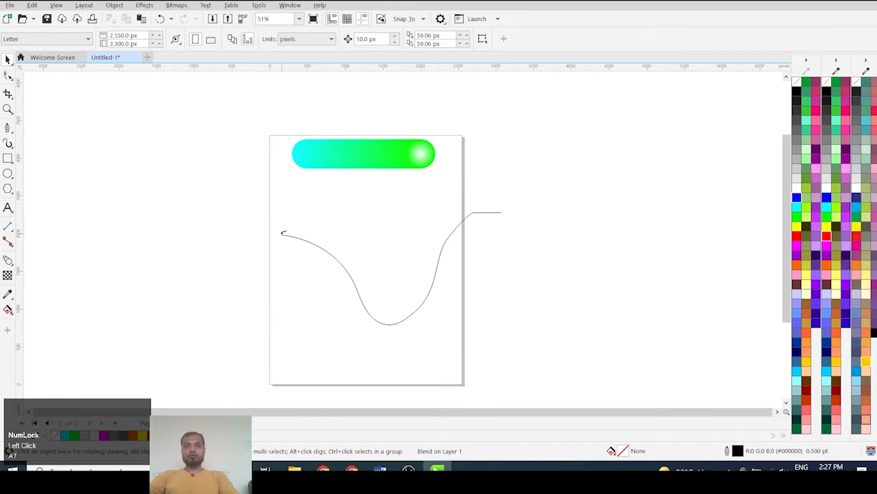
left_click(282, 233)
Reduce the blend along the curve to 20 steps so the individual circles stand apart.
scroll(441, 235, "up", 2)
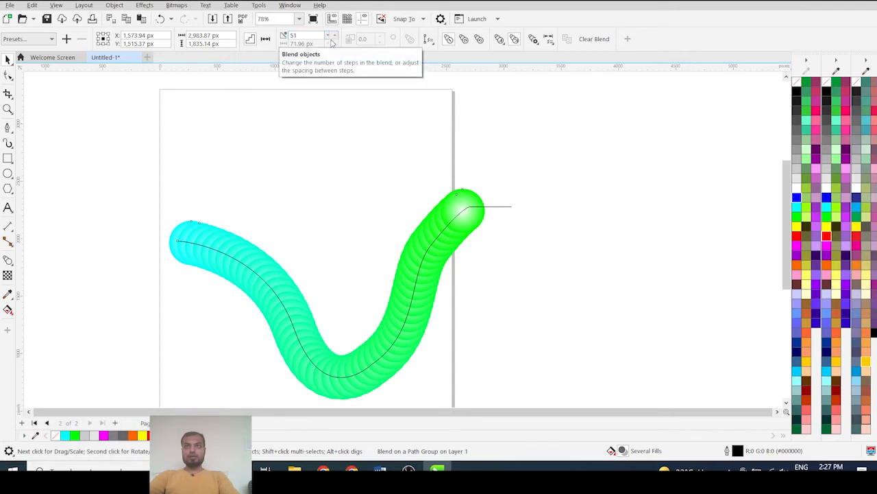
left_click_drag(331, 36, 308, 78)
scroll(282, 155, "down", 2)
left_click(288, 170)
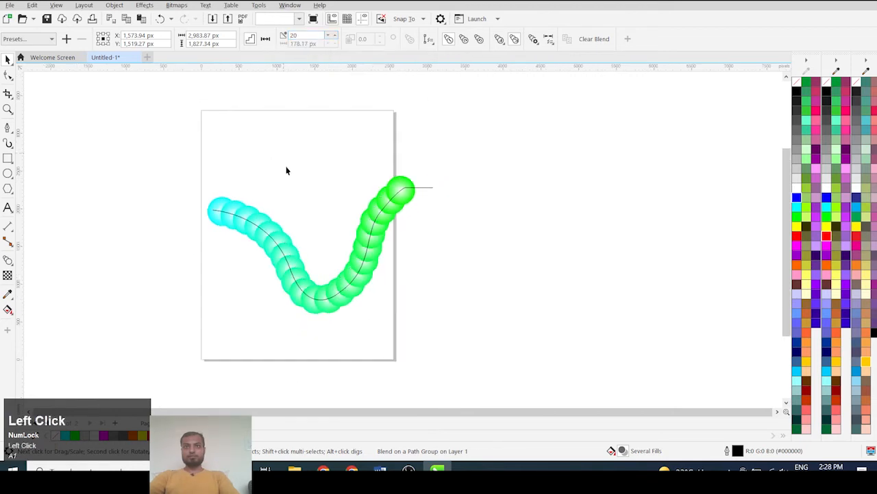
Set the outline width of the blend's path curve to None and deselect it.
scroll(388, 216, "up", 2)
left_click(449, 172)
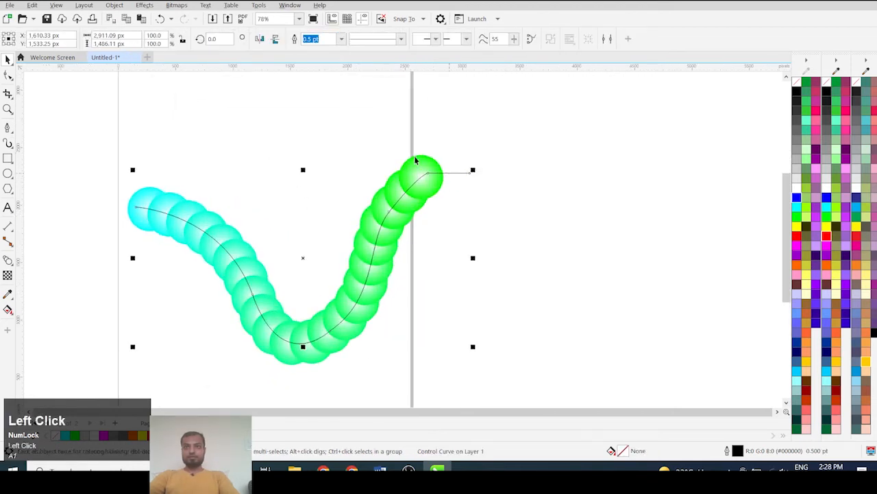
left_click(341, 39)
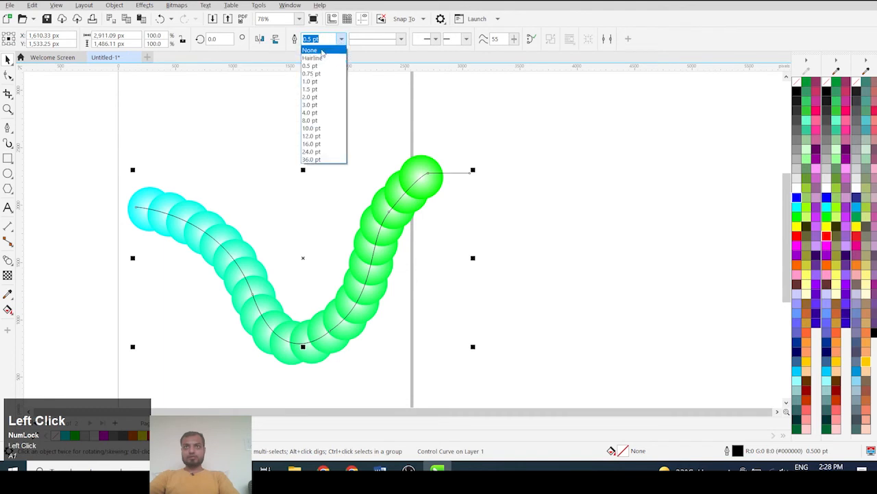
left_click(287, 90)
Select the whole circle blend with its path and delete it from the page.
scroll(378, 215, "down", 2)
scroll(281, 235, "up", 2)
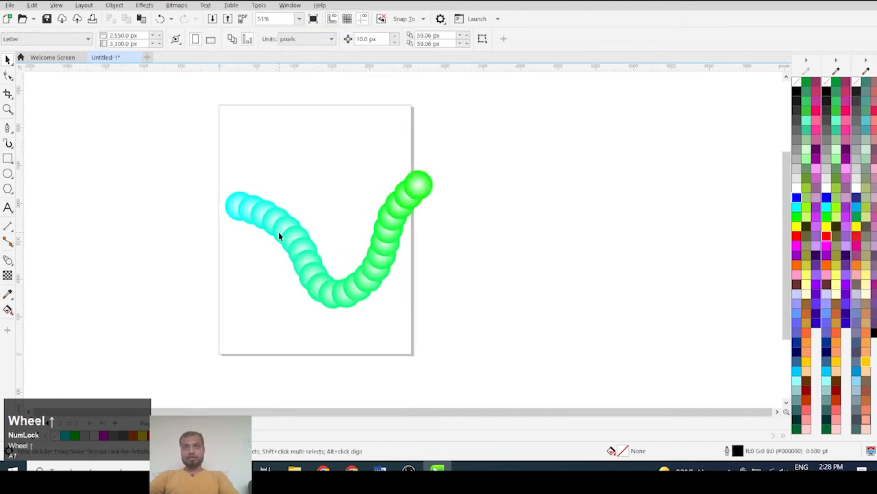
scroll(221, 219, "up", 1)
scroll(220, 219, "down", 4)
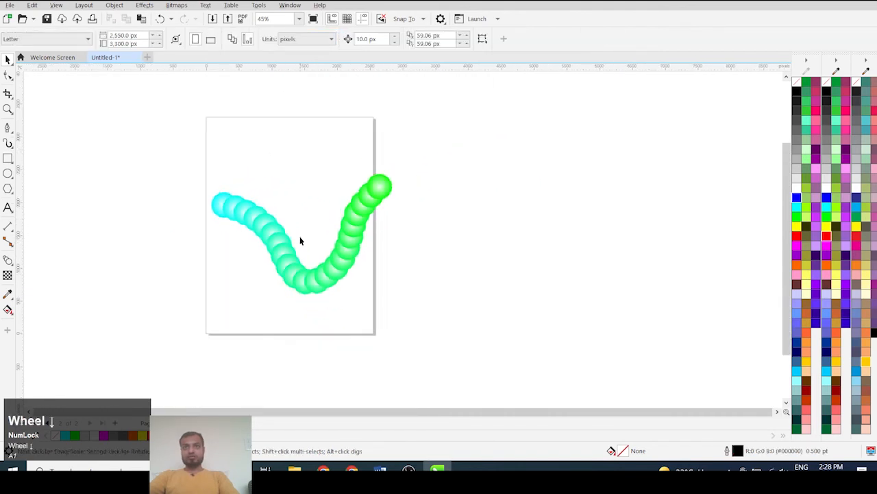
scroll(300, 237, "up", 4)
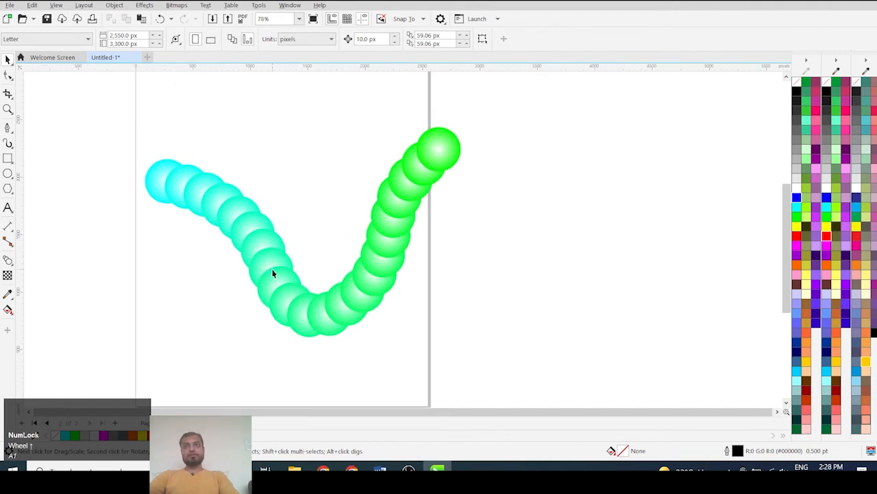
scroll(273, 269, "down", 4)
left_click_drag(509, 148, 144, 357)
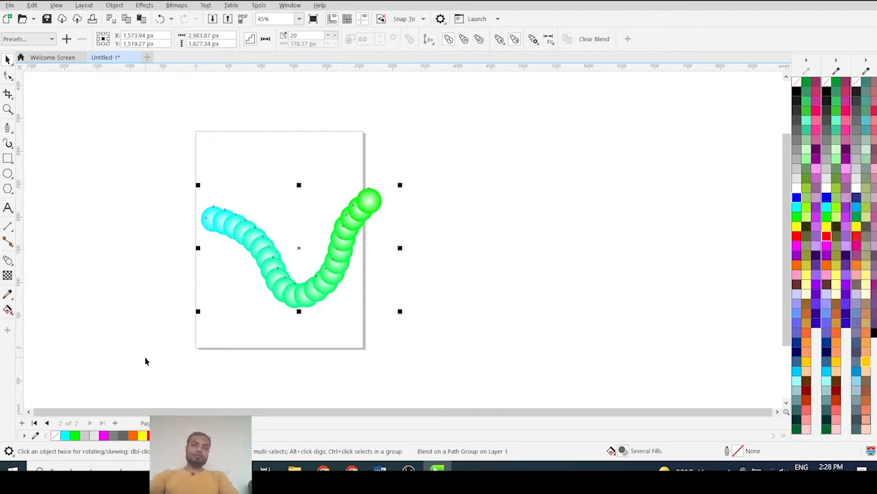
key("Delete")
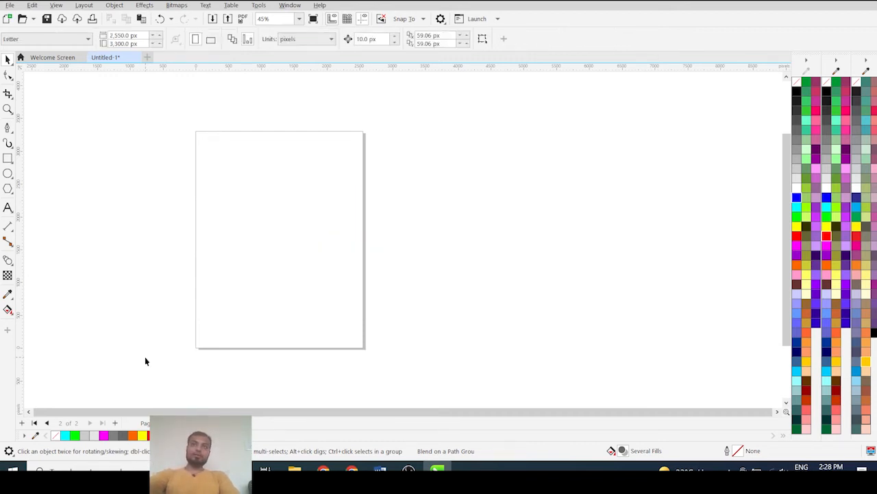
left_click(9, 262)
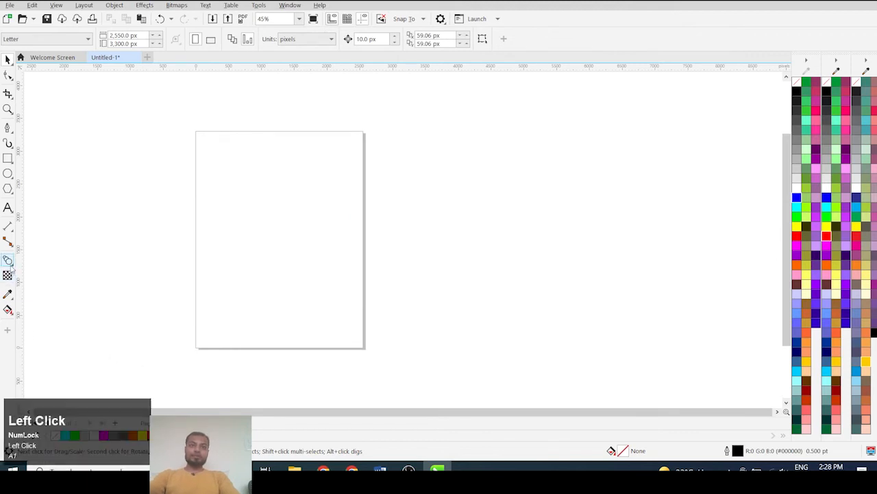
left_click(11, 267)
left_click(59, 308)
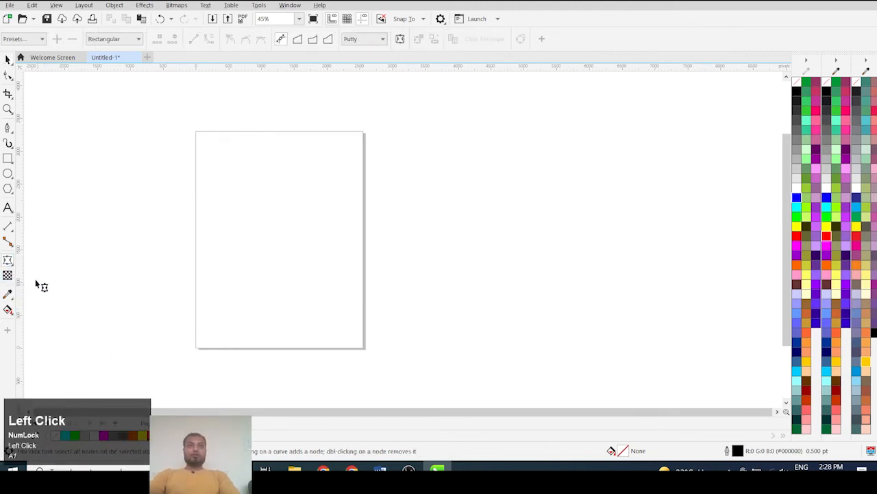
left_click(9, 59)
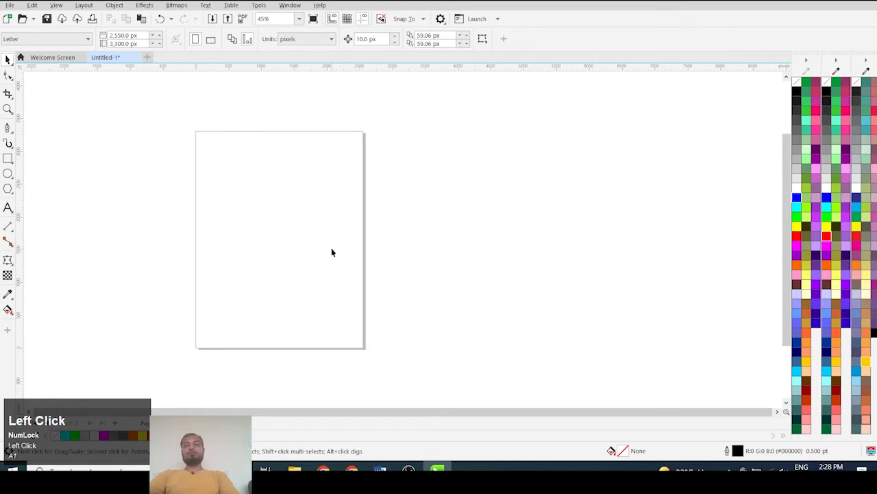
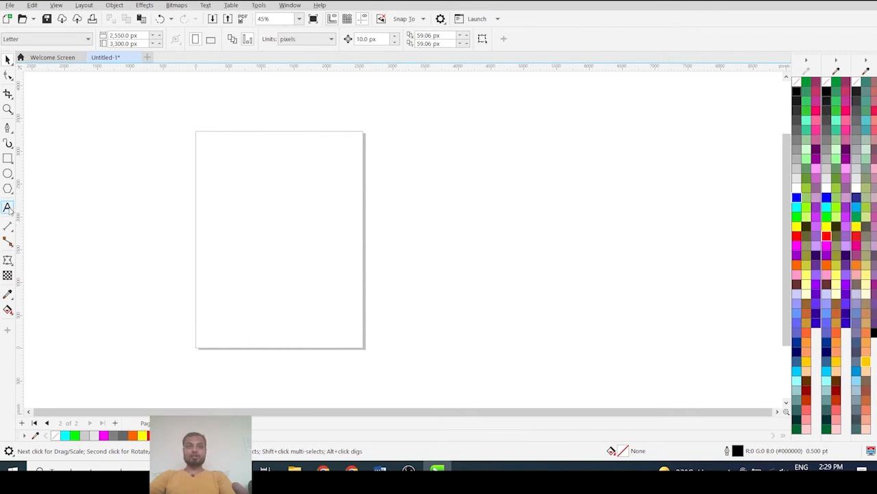
Draw a wide, flat ellipse about 2,093 by 406 px across the middle of the page.
left_click(8, 173)
left_click_drag(213, 207, 355, 239)
key("space")
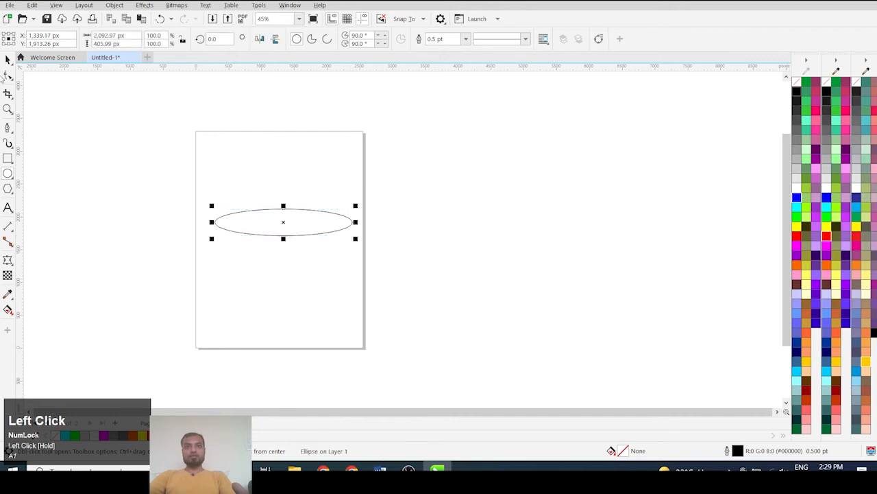
scroll(231, 175, "up", 1)
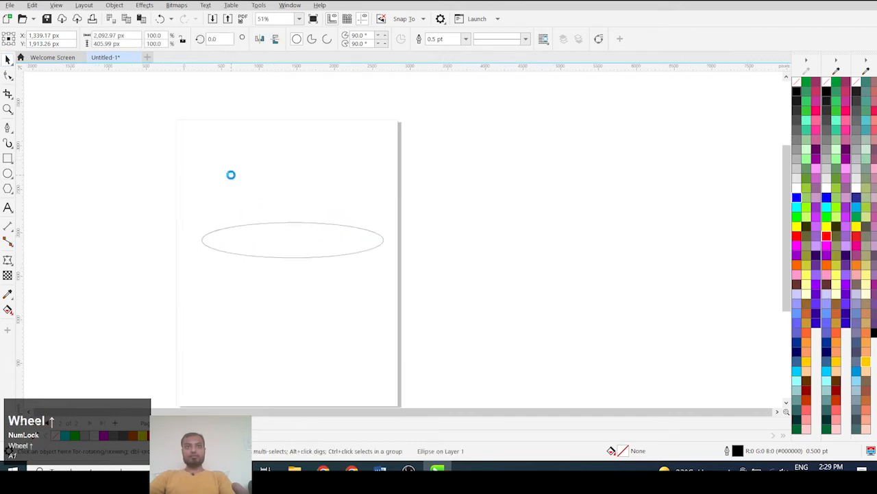
Add the text "I LOVE MY INDIA" above the ellipse and make all of it bold.
left_click(8, 207)
left_click(204, 186)
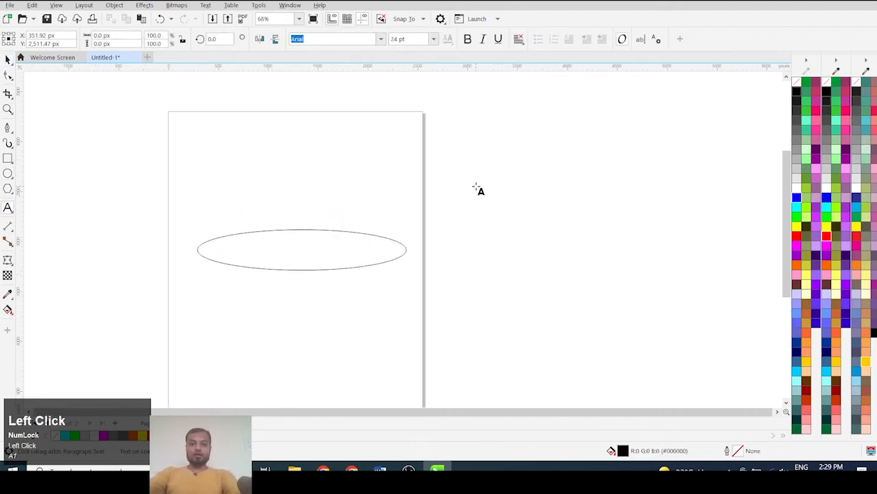
type("I LOVE ")
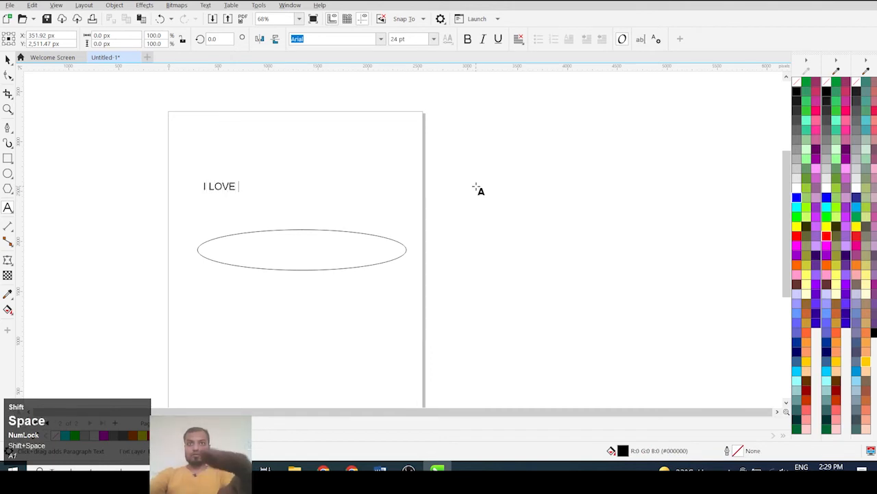
type("MY INDIA")
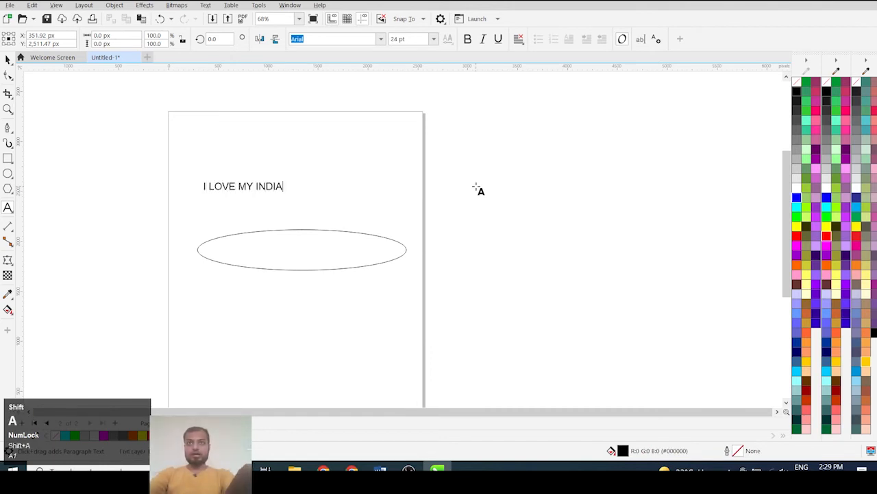
key("ctrl+a")
left_click(468, 39)
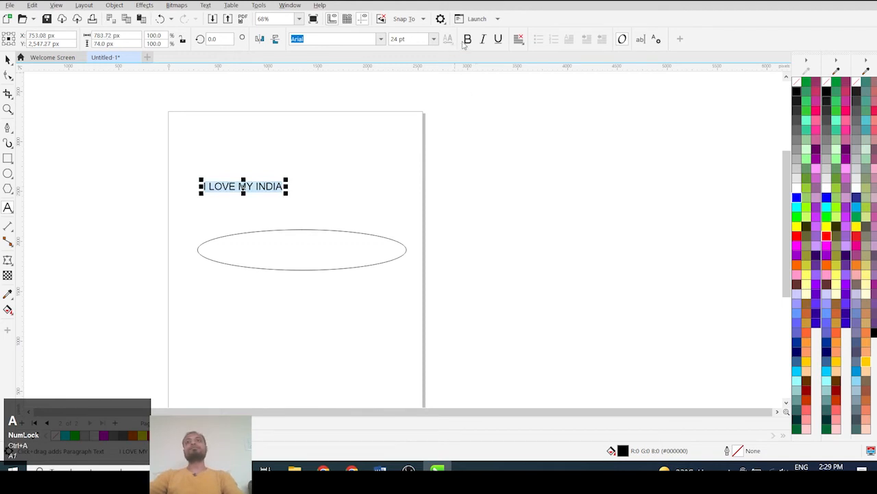
Center the text "I LOVE MY INDIA" horizontally and vertically inside the ellipse and deselect both objects.
left_click(7, 59)
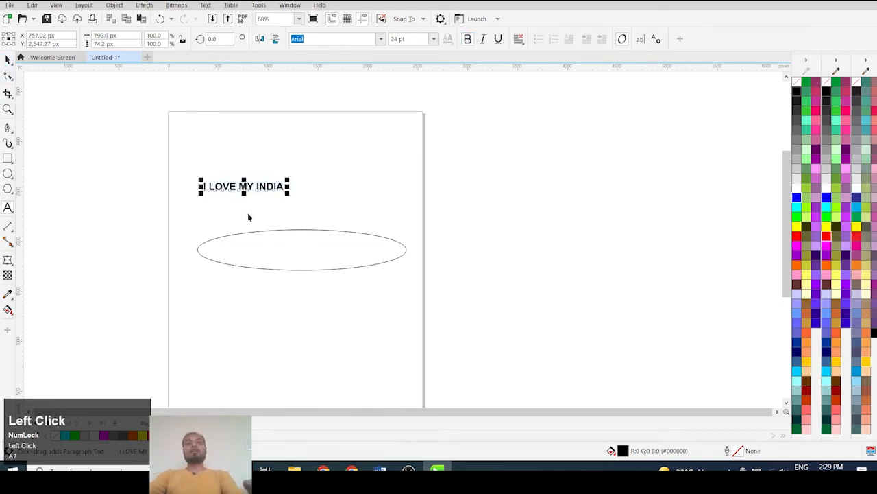
left_click(298, 234, "shift")
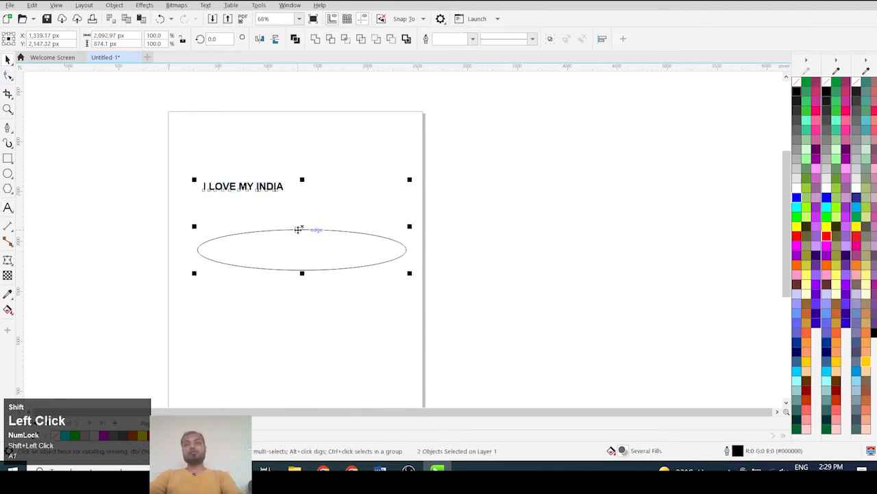
key("c")
key("e")
left_click(337, 212)
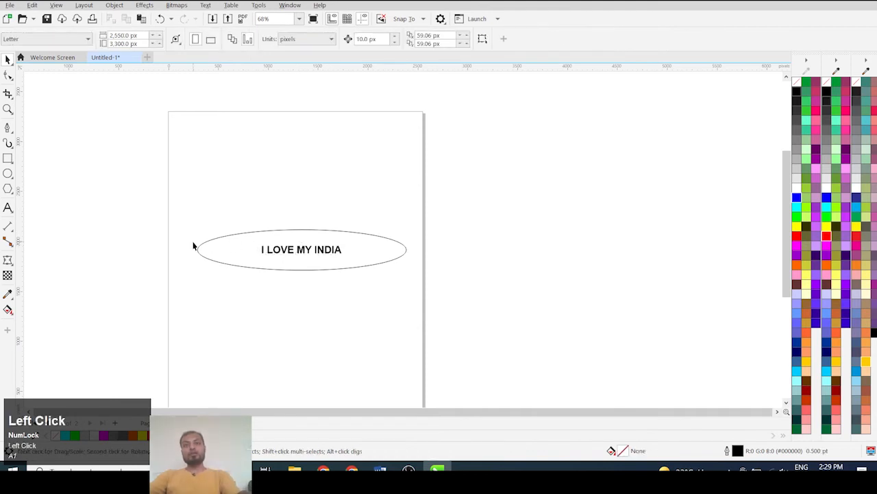
Enlarge the text proportionally from its center to about 1,629 by 152 px, keeping it inside the ellipse.
scroll(309, 251, "up", 2)
left_click(306, 252)
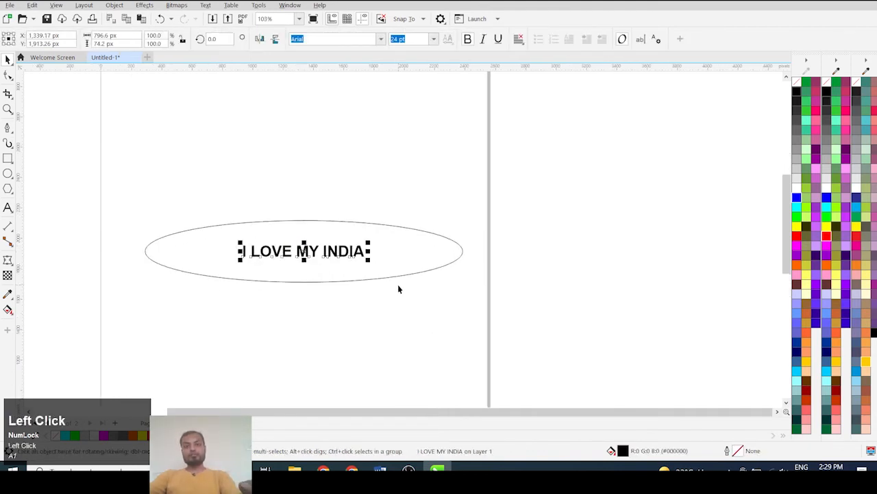
left_click_drag(370, 262, 449, 289)
Start an envelope on the text and remove the middle nodes from its sides, top and bottom.
left_click(7, 259)
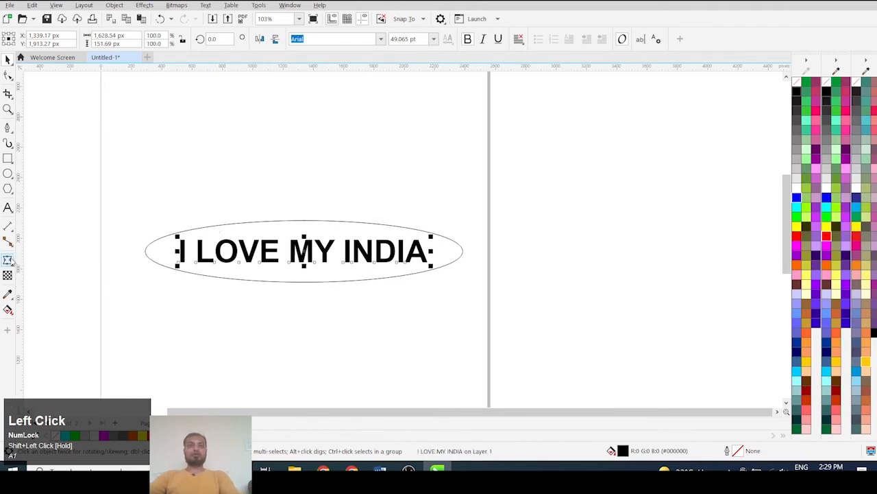
scroll(228, 256, "up", 1)
left_click_drag(134, 245, 570, 257)
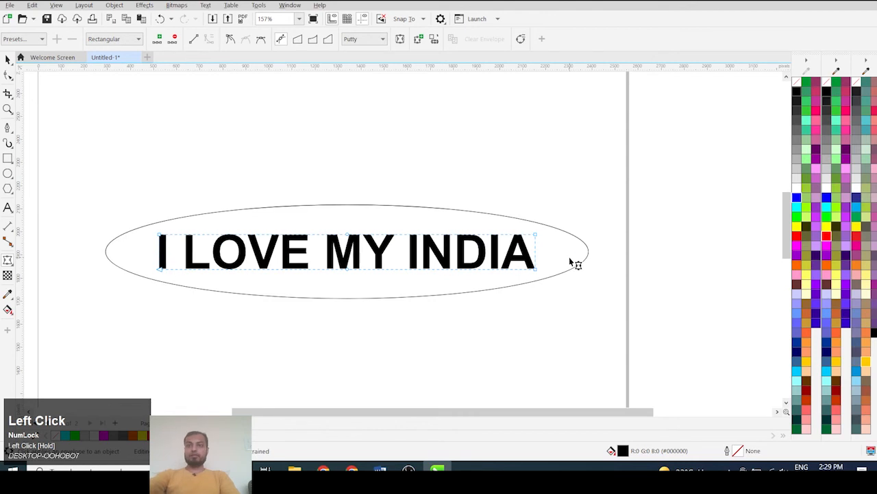
left_click_drag(387, 200, 323, 293)
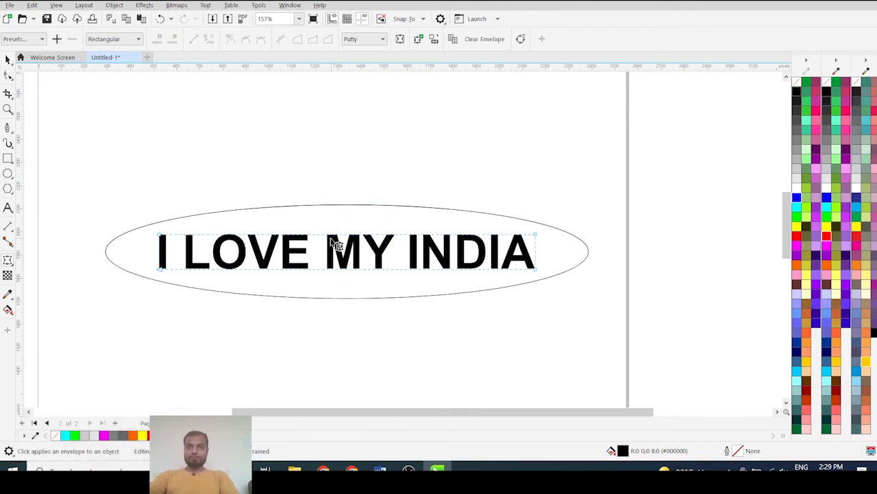
Pull the envelope's upper and lower edges and both of its ends outward so the text fills the ellipse.
left_click_drag(332, 239, 333, 204)
left_click_drag(342, 270, 332, 299)
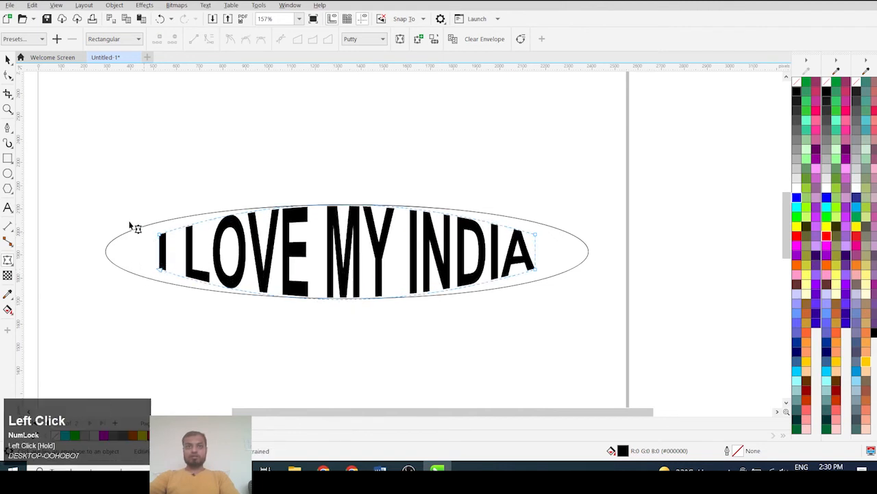
left_click_drag(125, 215, 122, 271)
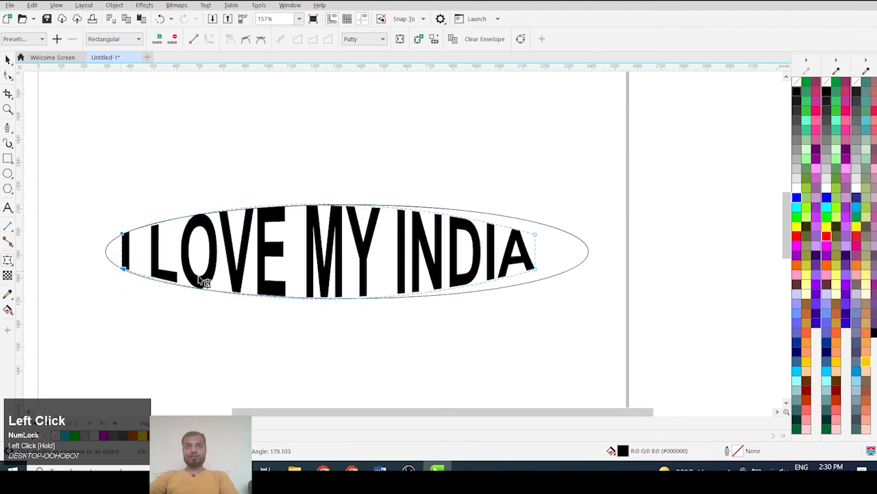
left_click_drag(613, 211, 504, 296)
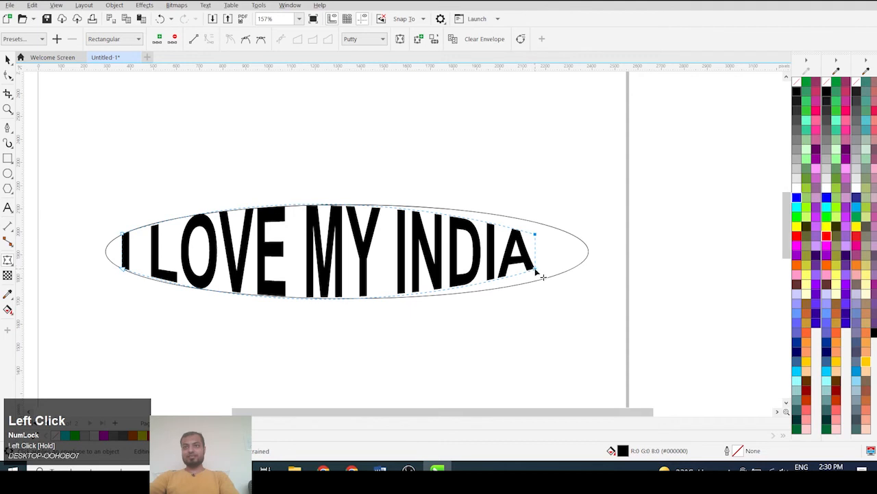
left_click_drag(536, 272, 571, 268)
left_click(8, 59)
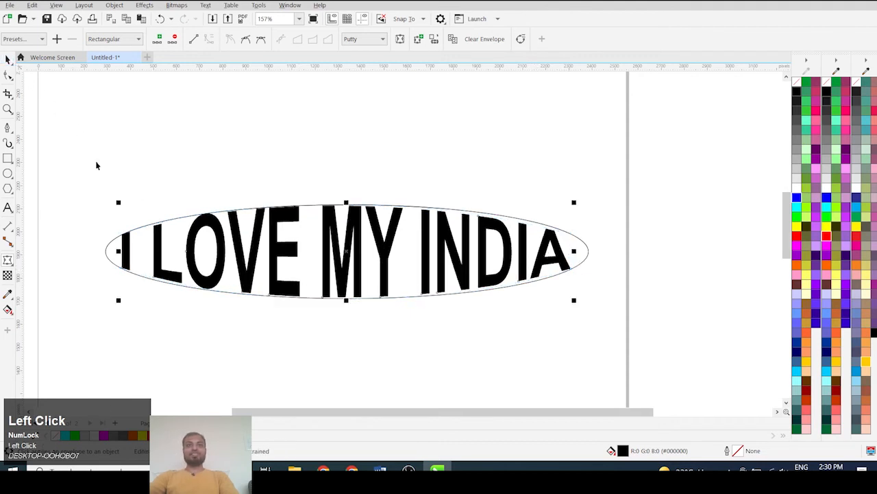
Delete the guide ellipse, then fill the envelope-shaped text with blue and deselect it.
left_click_drag(107, 249, 178, 134)
key("Delete")
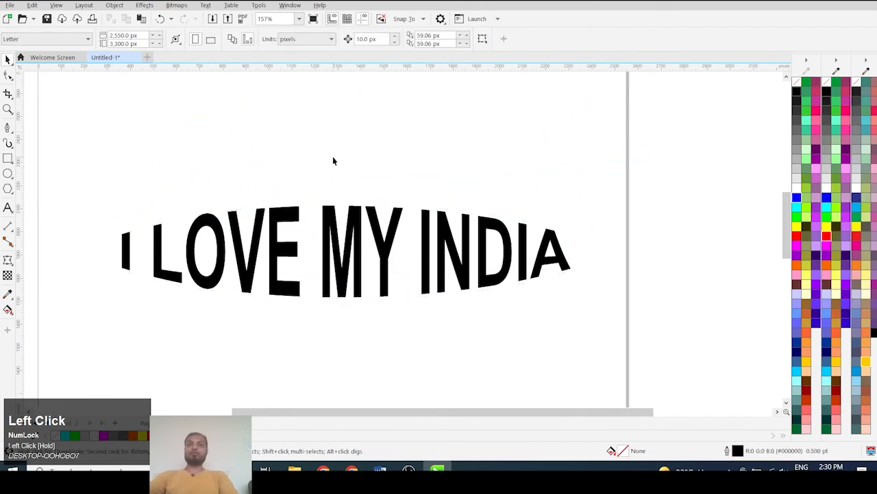
scroll(375, 214, "down", 2)
left_click_drag(494, 193, 96, 306)
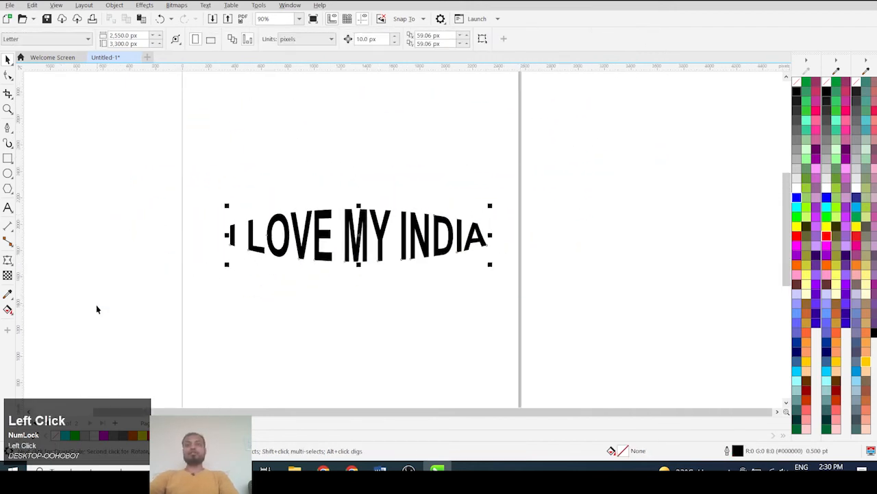
left_click(796, 198)
left_click(674, 211)
scroll(542, 271, "down", 3)
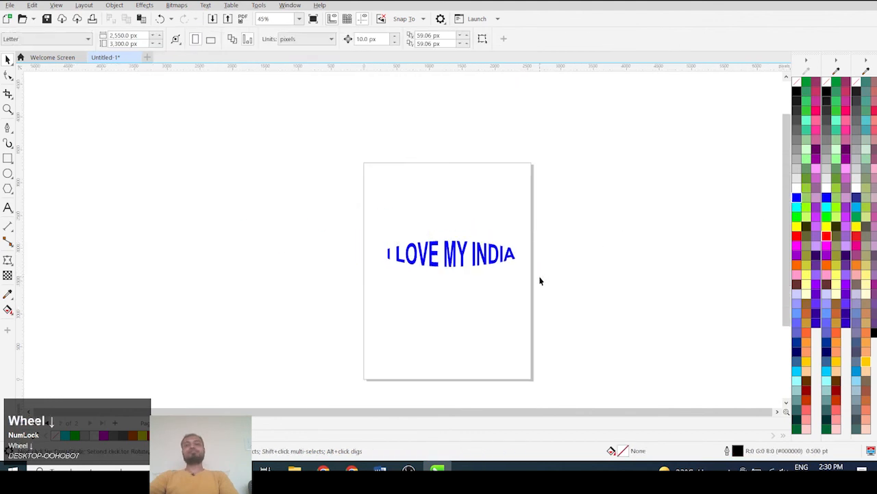
Select the blue envelope-shaped text and delete it from the page.
scroll(550, 246, "up", 2)
left_click_drag(574, 205, 251, 296)
key("Delete")
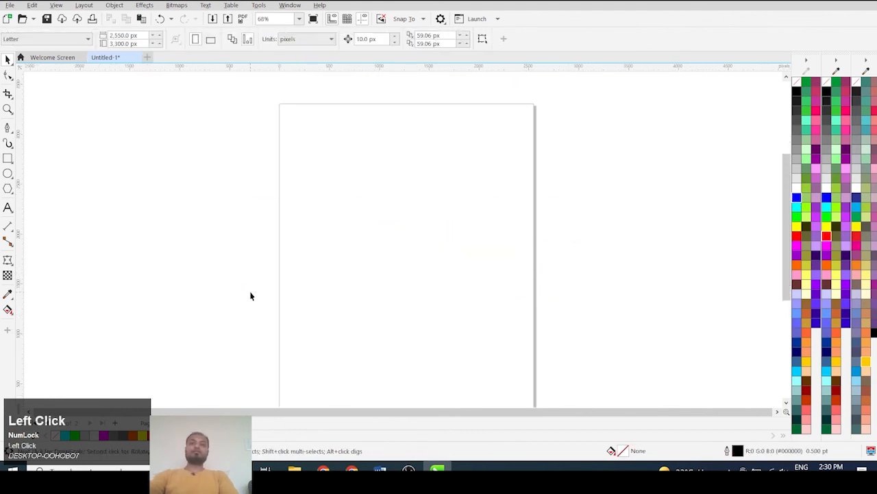
Draw a square about 815 px on each side, left of the page's center.
left_click(8, 158)
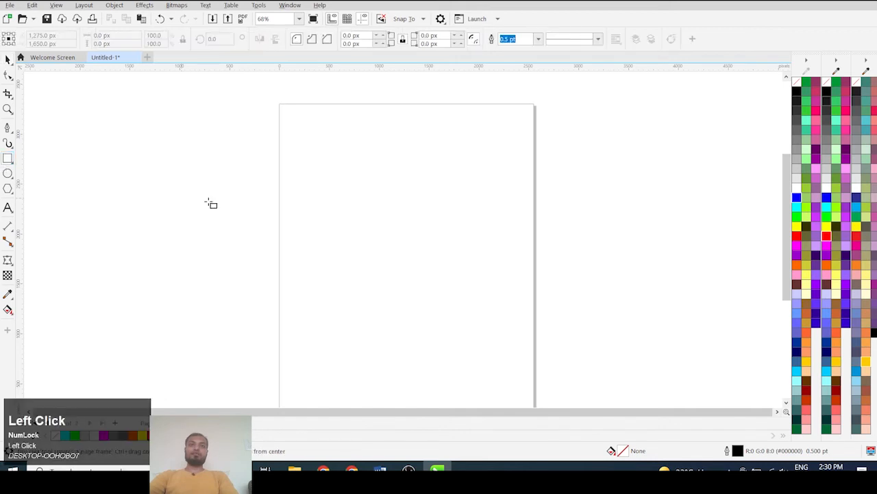
left_click_drag(323, 210, 405, 292)
left_click(8, 59)
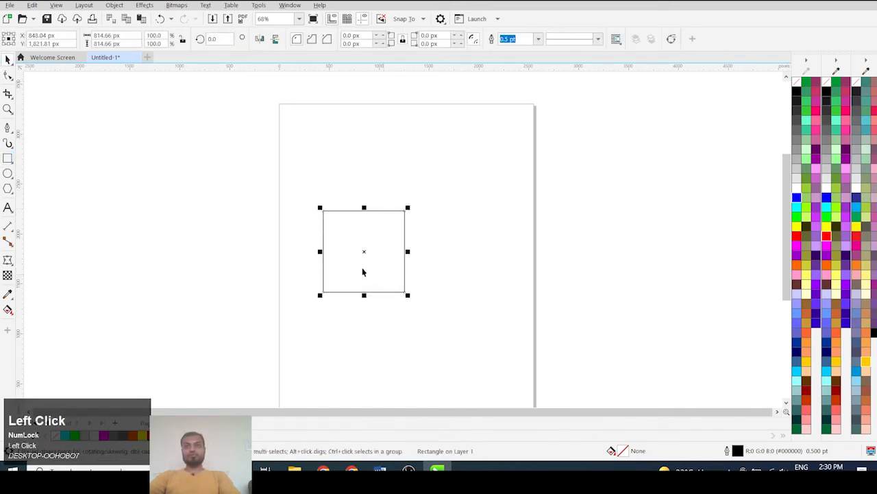
Mirror a copy of the square to its right and skew it upward to about 1,828 px high as the side face.
left_click_drag(320, 252, 493, 247)
right_click(494, 248)
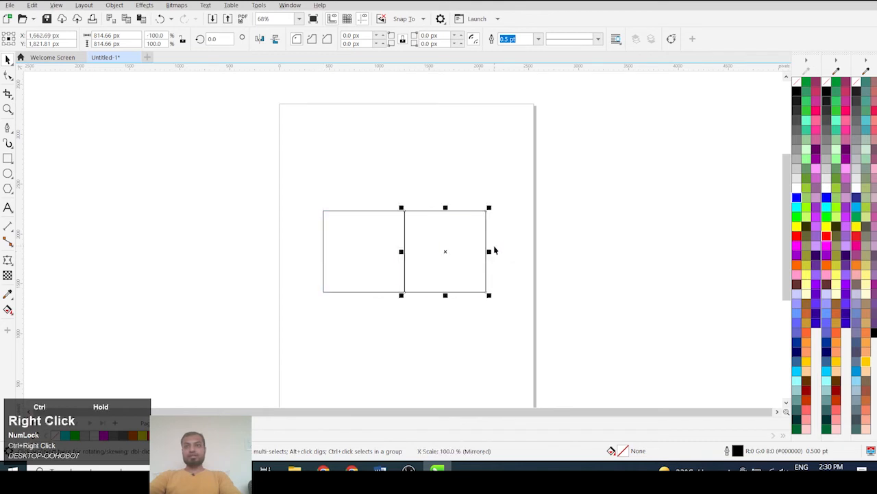
left_click(447, 257)
left_click(447, 257)
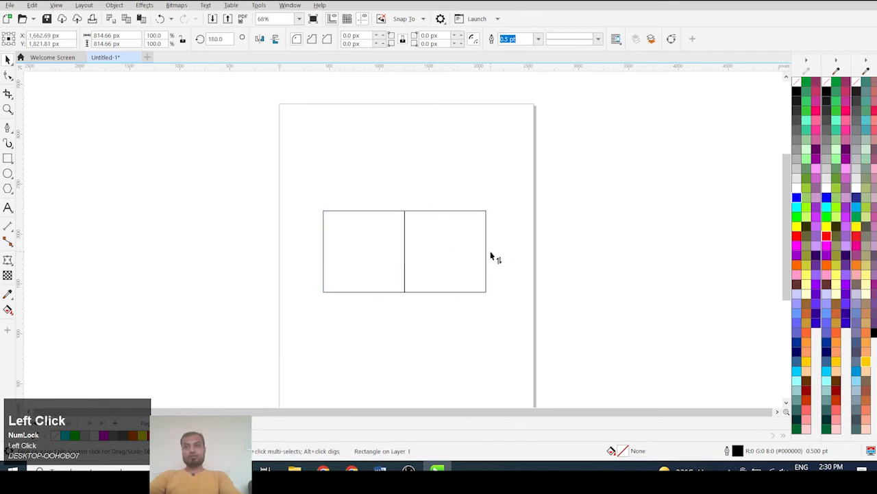
left_click_drag(491, 256, 494, 152)
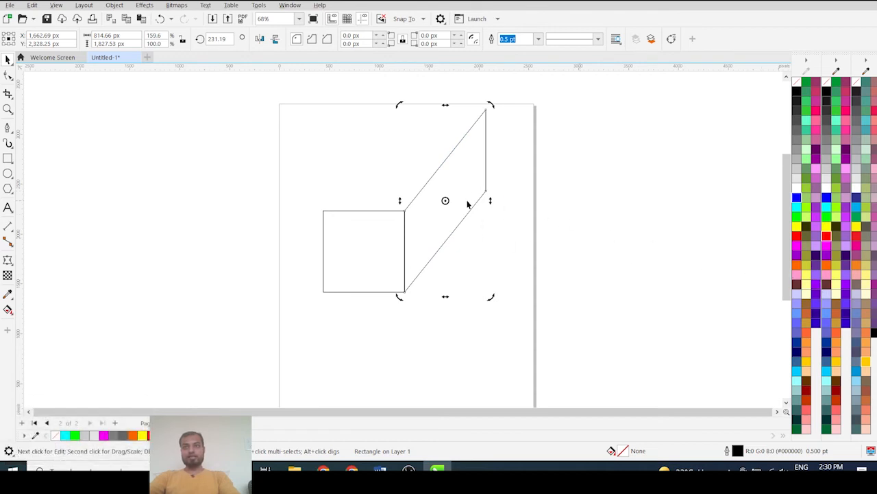
Mirror a copy of the front square above it and skew it to the right, about 1,475 px wide, as the top face.
left_click(368, 211)
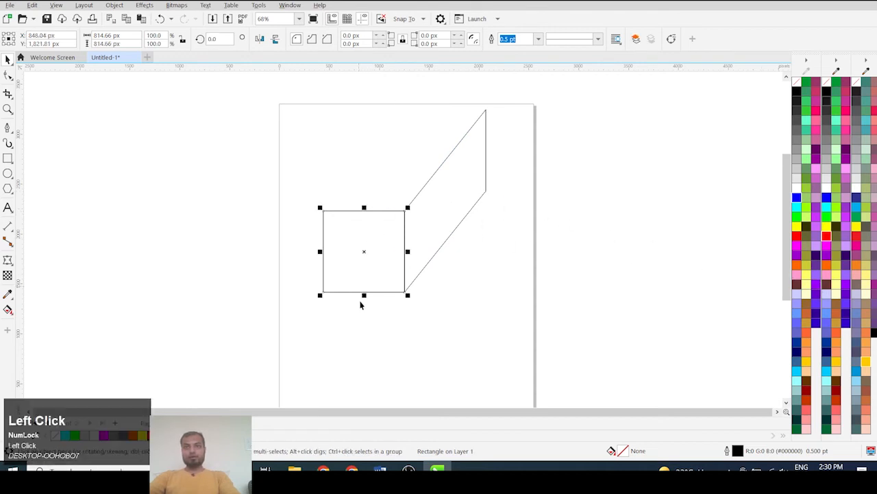
left_click_drag(276, 193, 499, 310)
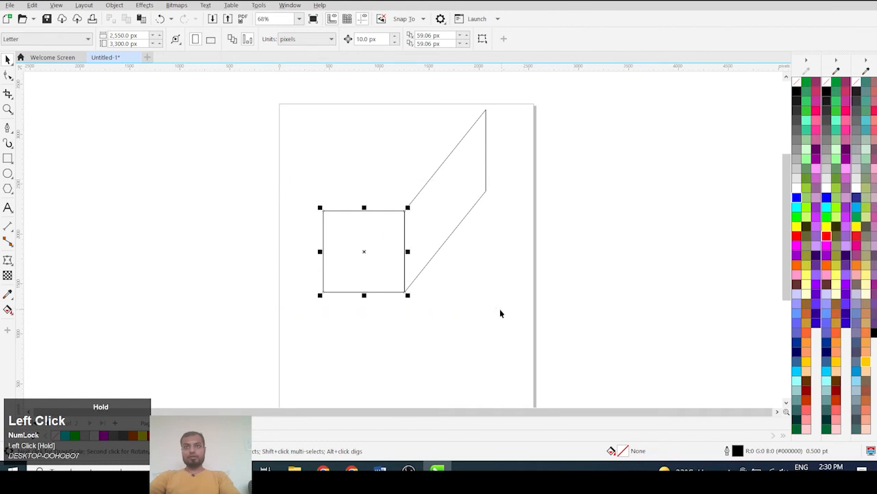
left_click_drag(365, 296, 372, 185)
right_click(372, 185)
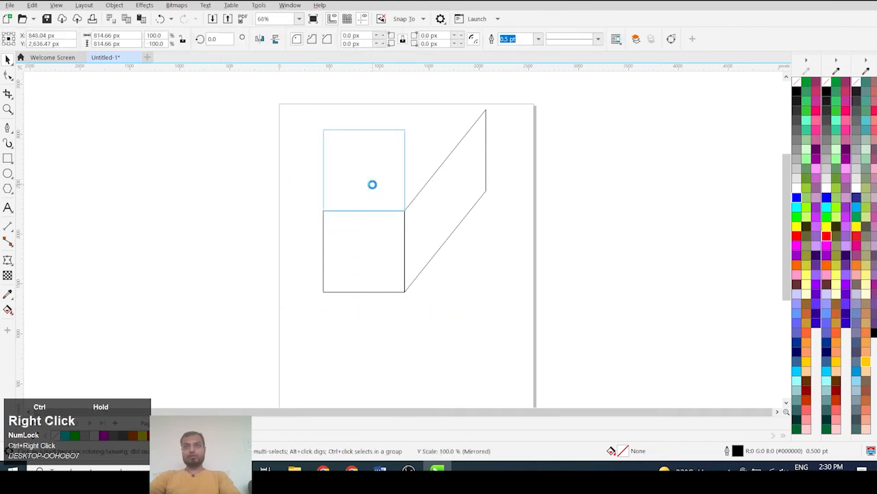
left_click(365, 169)
left_click_drag(364, 127, 434, 123)
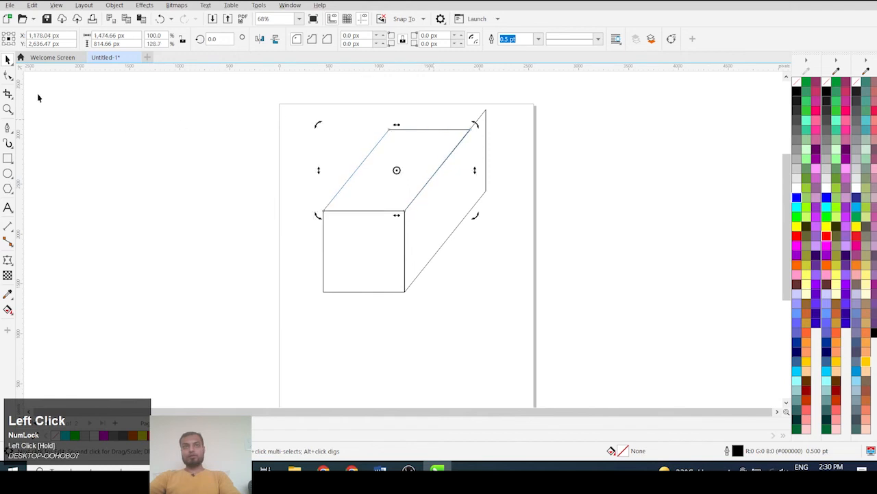
Convert the top face to curves and move its two rear nodes up to meet the side face's upper rear corner.
left_click(8, 75)
key("ctrl+q")
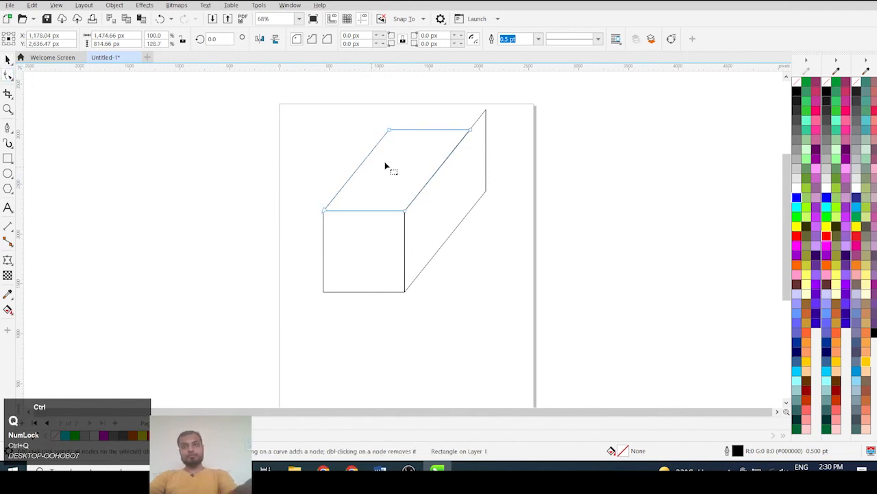
scroll(461, 115, "up", 3)
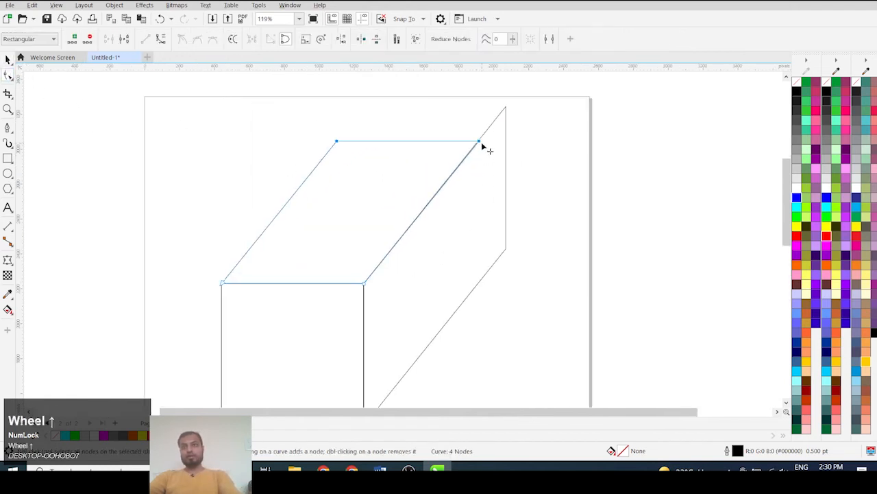
left_click_drag(480, 142, 505, 107)
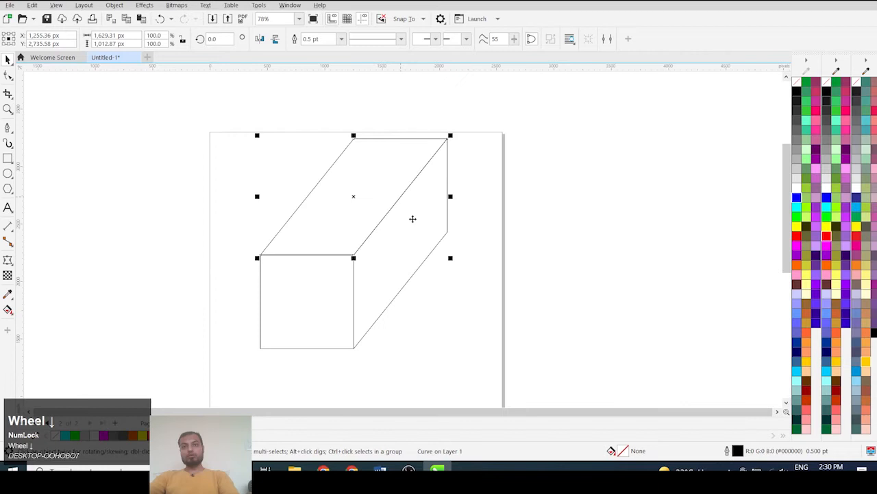
scroll(411, 221, "down", 1)
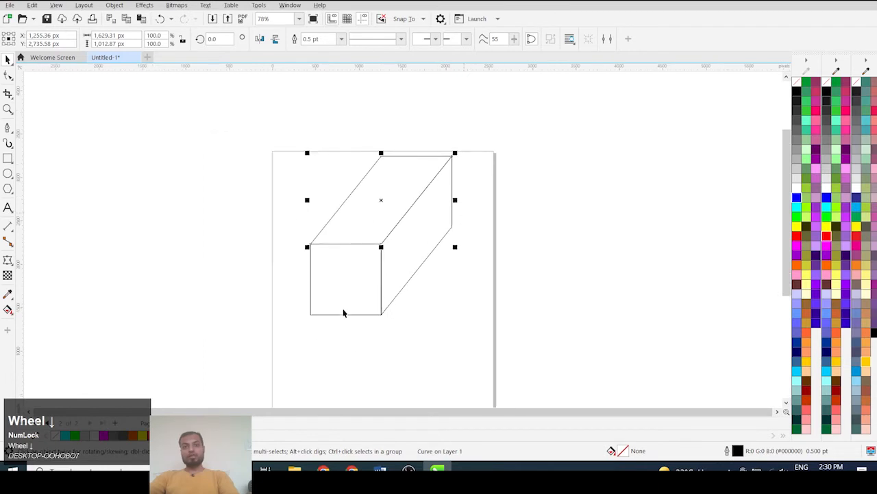
scroll(344, 313, "down", 1)
left_click(337, 375)
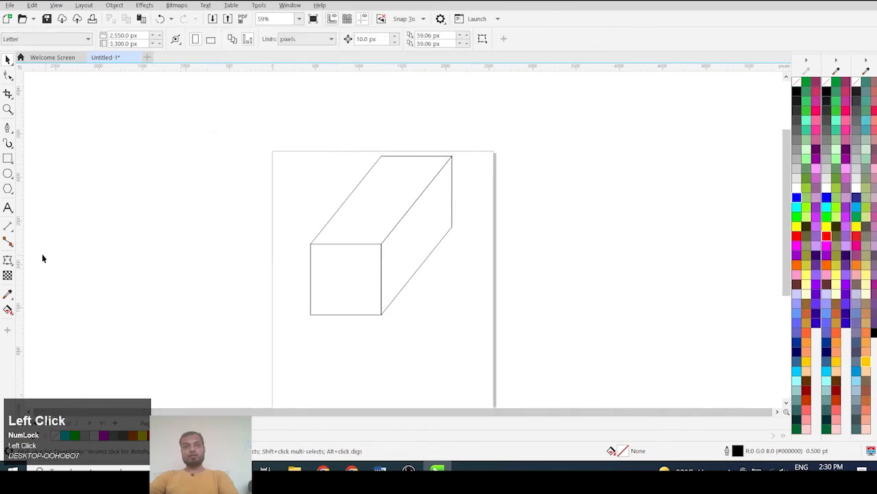
Add the 24 pt Arial text "LUGGAGE" below the box.
left_click(8, 207)
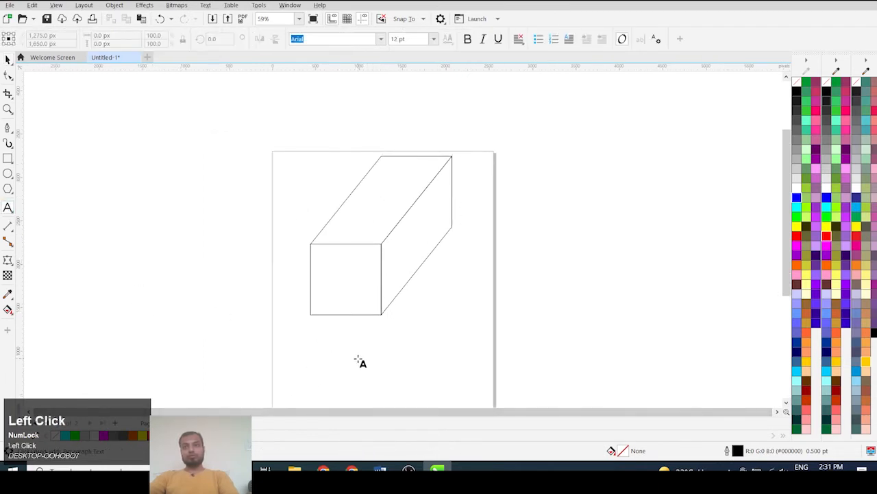
left_click(357, 357)
scroll(441, 367, "up", 2)
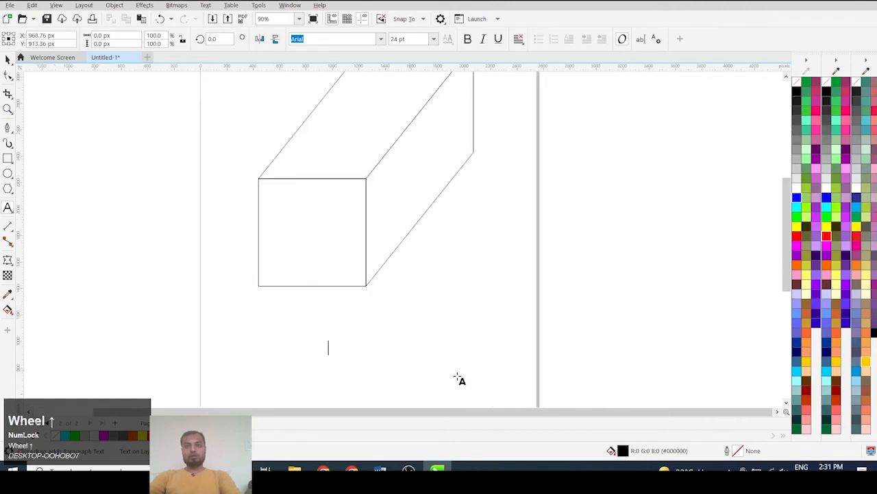
type("LUG")
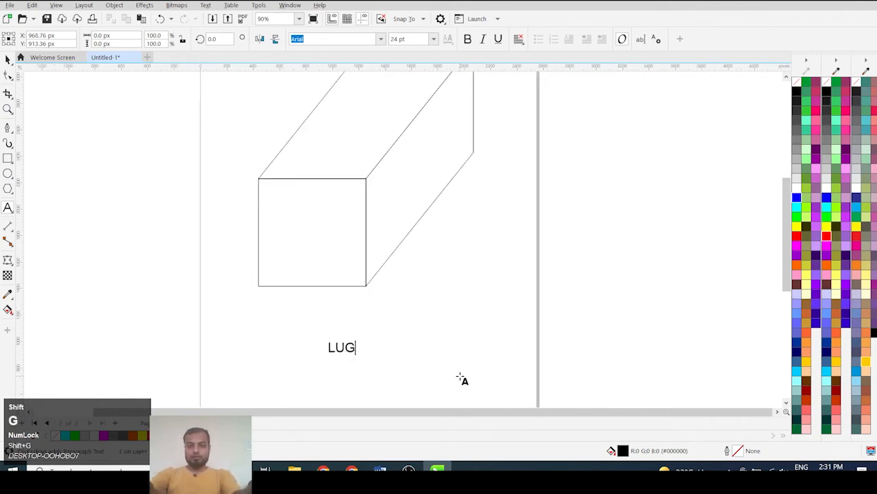
type("GAGE")
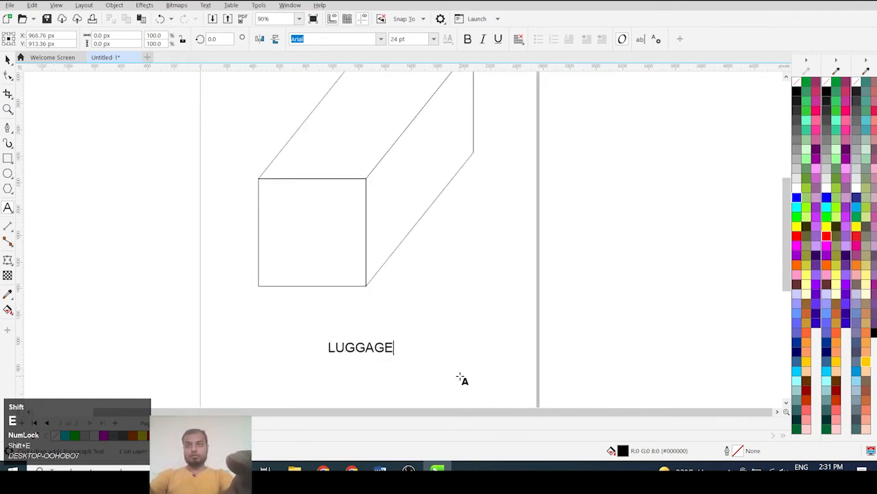
key("ctrl+Left")
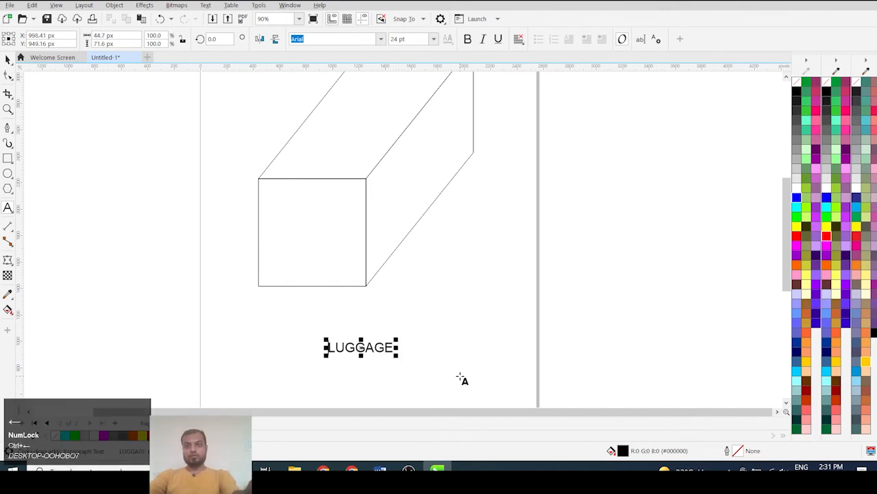
key("ctrl+Down")
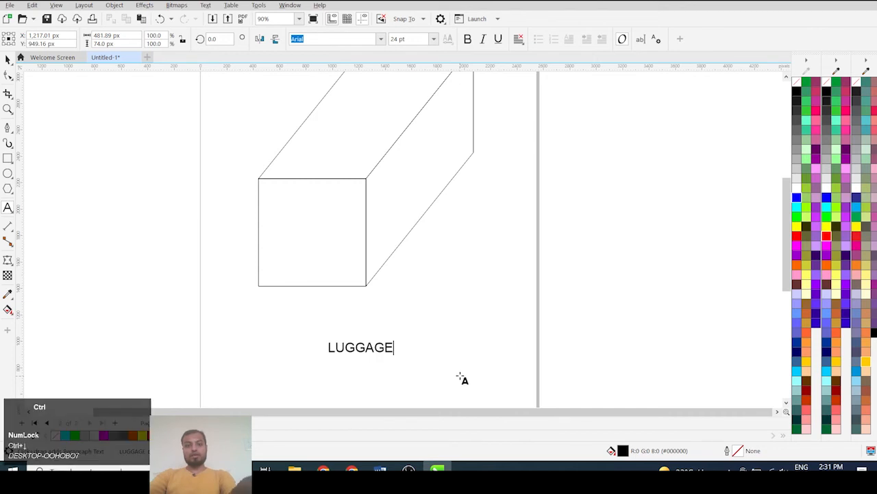
Make the "LUGGAGE" text bold and move it to the centre of the box's front face.
key("ctrl+a")
key("ctrl+b")
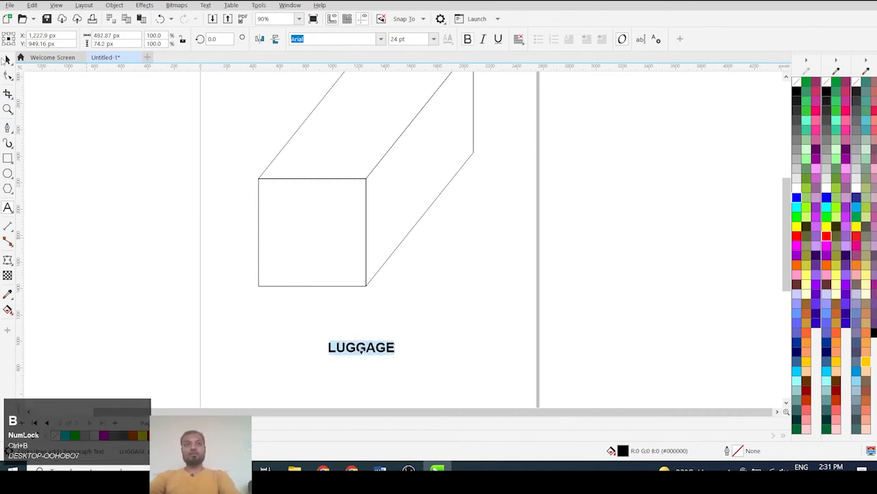
scroll(380, 253, "down", 3)
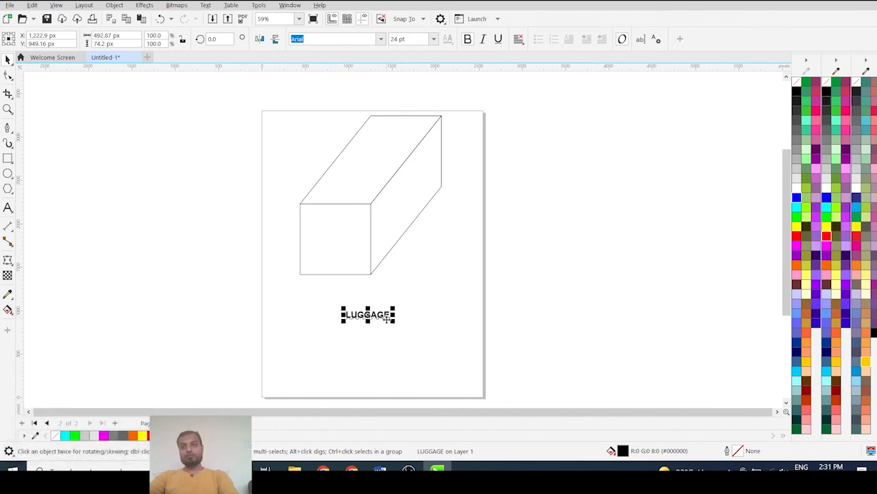
scroll(367, 316, "up", 1)
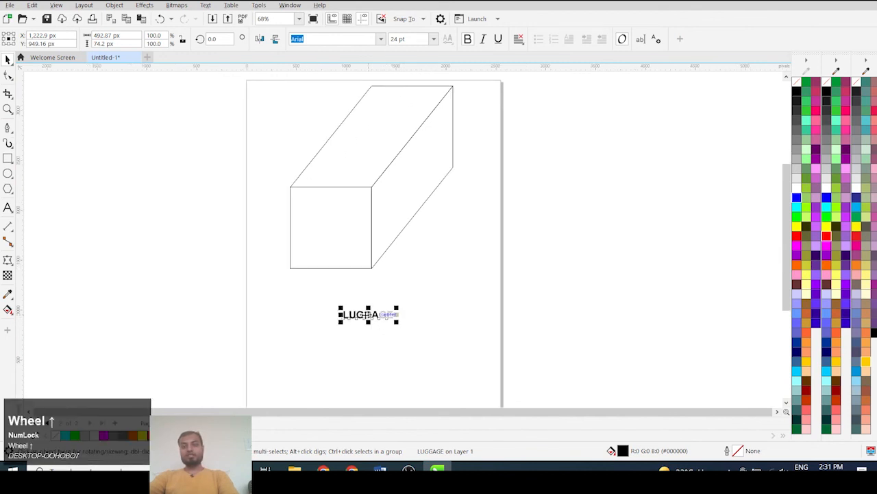
left_click_drag(368, 314, 331, 227)
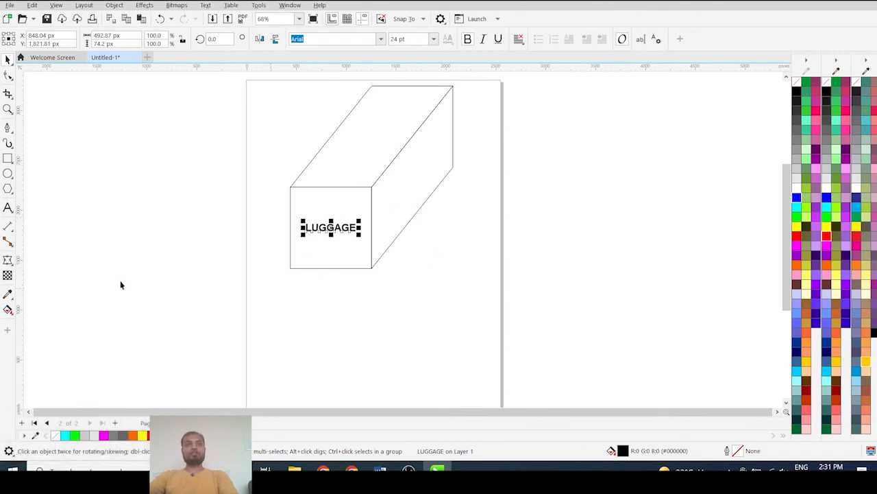
Move the "LUGGAGE" text onto the box's top face and rotate it about 53.5° to follow the slanted edge.
left_click_drag(329, 230, 395, 89)
left_click(398, 139)
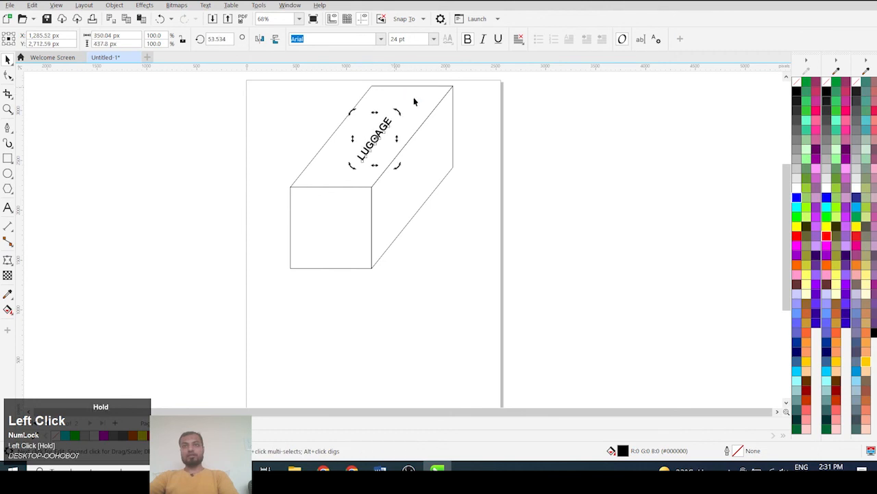
left_click(434, 131)
scroll(392, 124, "up", 2)
left_click(383, 130)
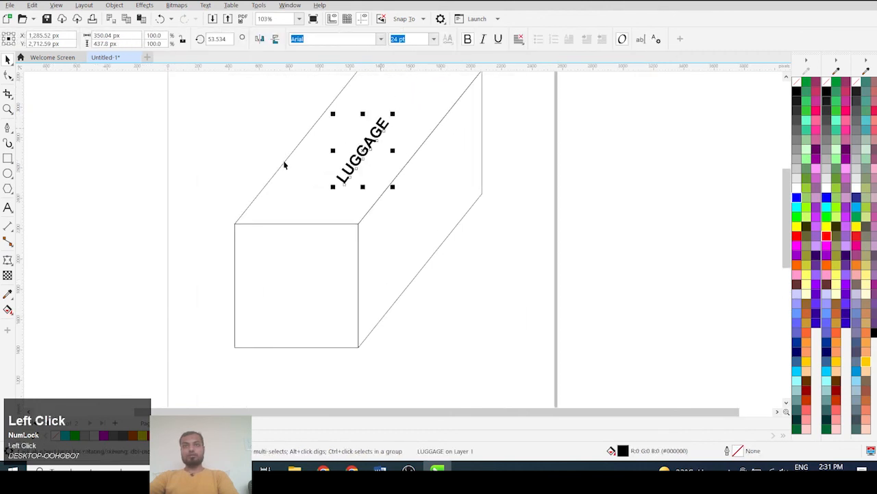
Start an envelope on the "LUGGAGE" text and delete its four midpoint nodes, keeping only the corner nodes.
left_click(8, 260)
scroll(281, 281, "down", 1)
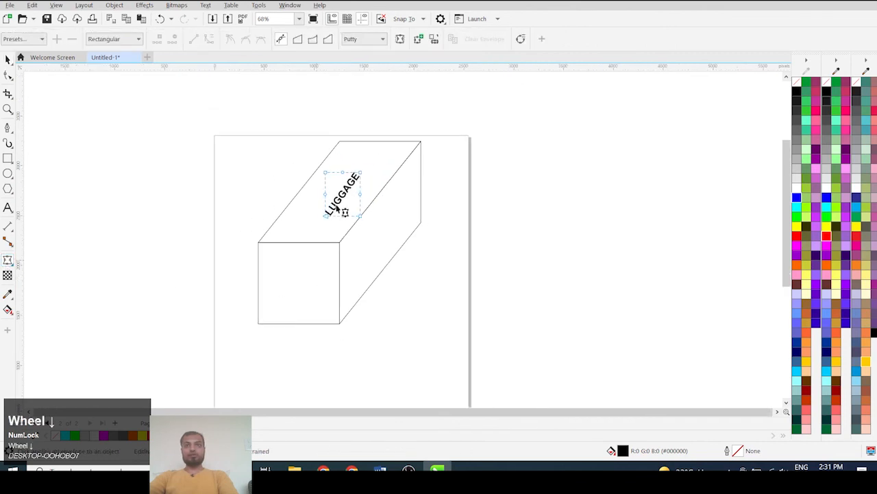
scroll(341, 195, "up", 1)
scroll(380, 158, "up", 1)
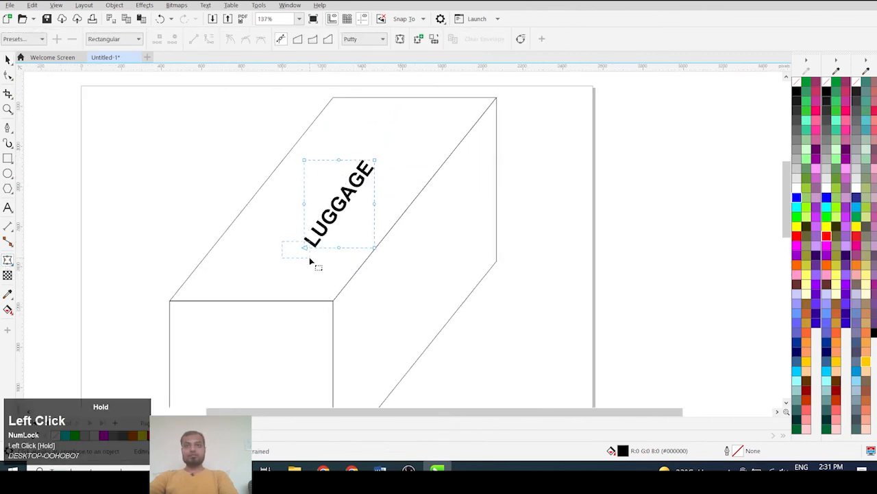
left_click_drag(274, 189, 457, 221)
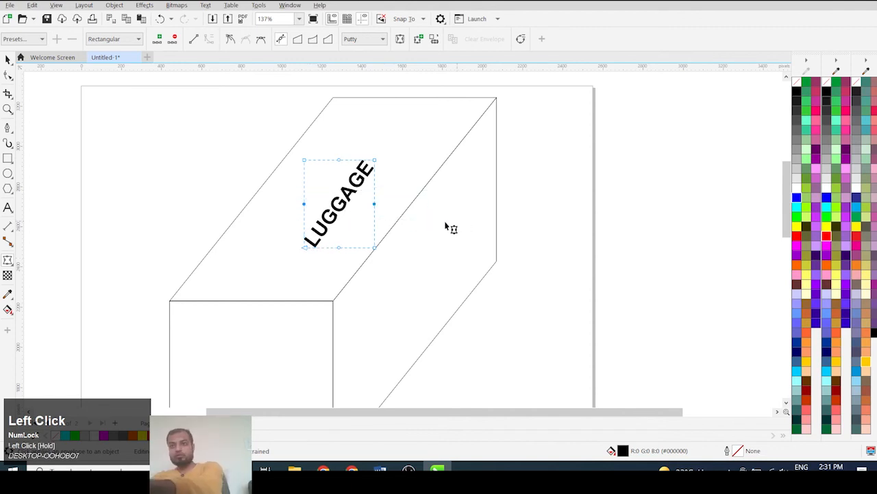
left_click_drag(354, 266, 336, 141)
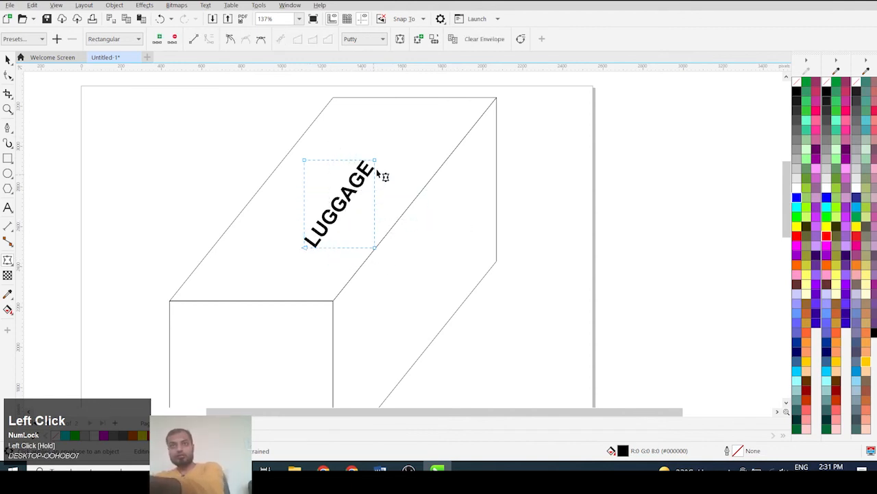
Move the four envelope corner nodes of "LUGGAGE" onto the corresponding corners of the box's top face.
left_click_drag(375, 162, 497, 98)
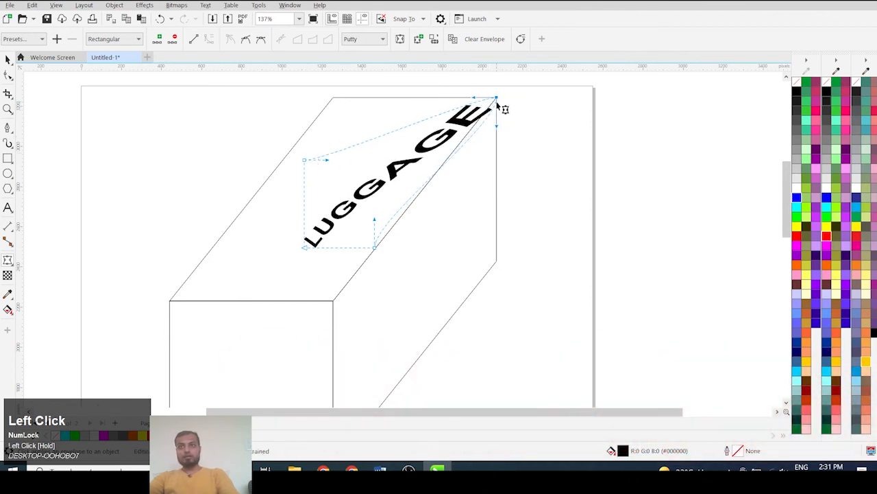
left_click_drag(303, 162, 334, 98)
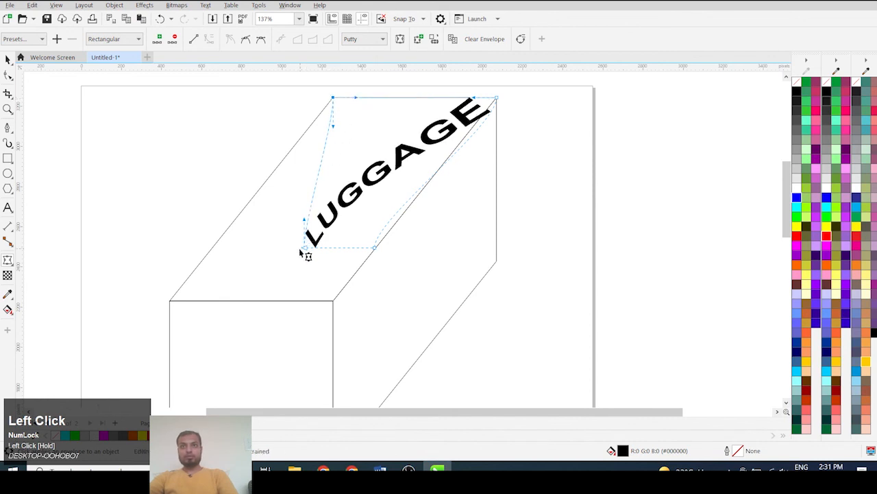
left_click_drag(306, 252, 173, 301)
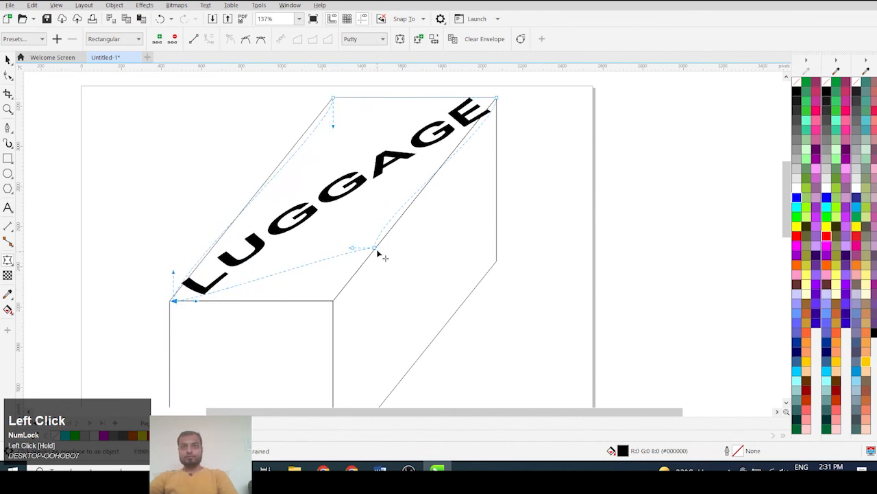
left_click(376, 249)
left_click_drag(377, 250, 357, 261)
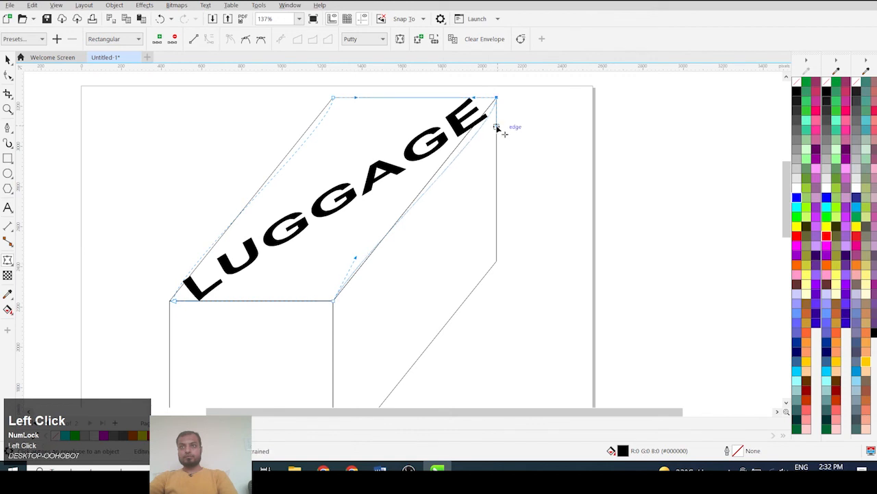
Adjust the envelope's node handles so its two slanted sides run along the edges of the box's top face.
left_click_drag(498, 126, 476, 127)
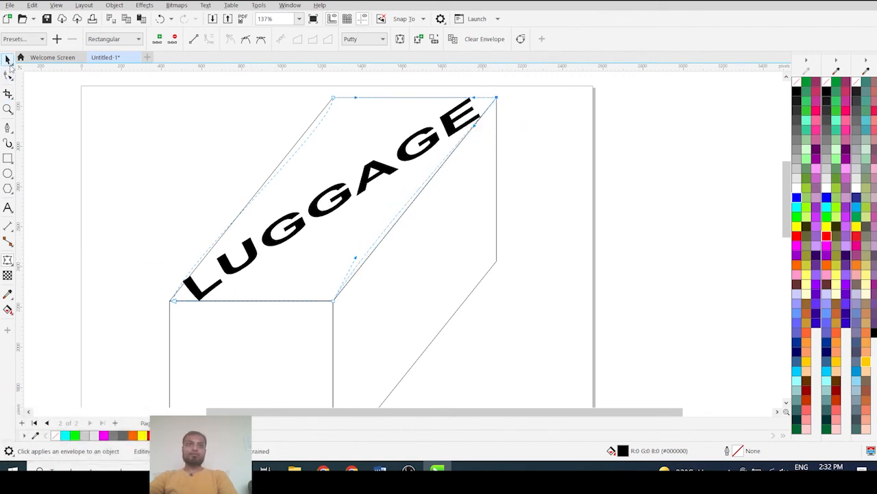
left_click(153, 291)
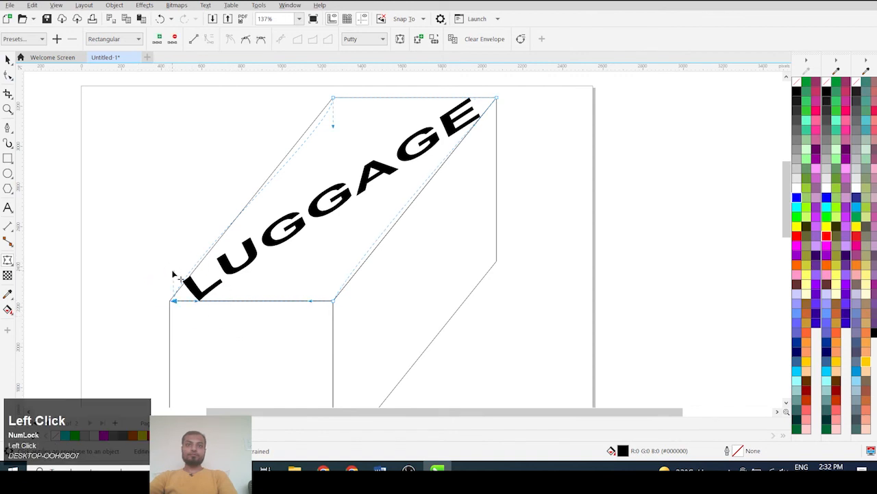
left_click_drag(174, 274, 196, 269)
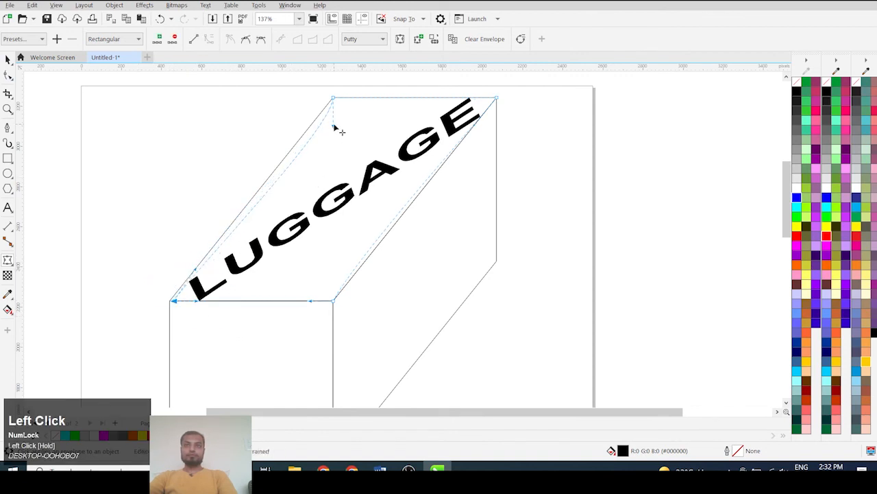
left_click_drag(336, 128, 313, 127)
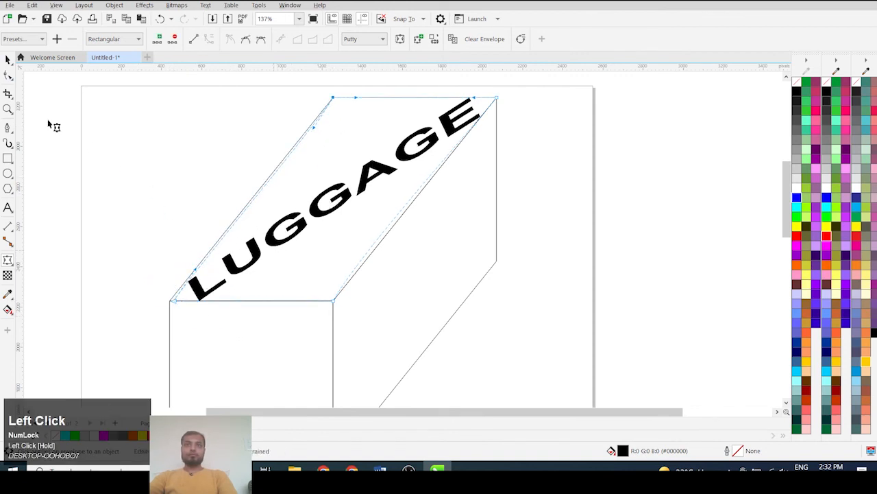
left_click(8, 59)
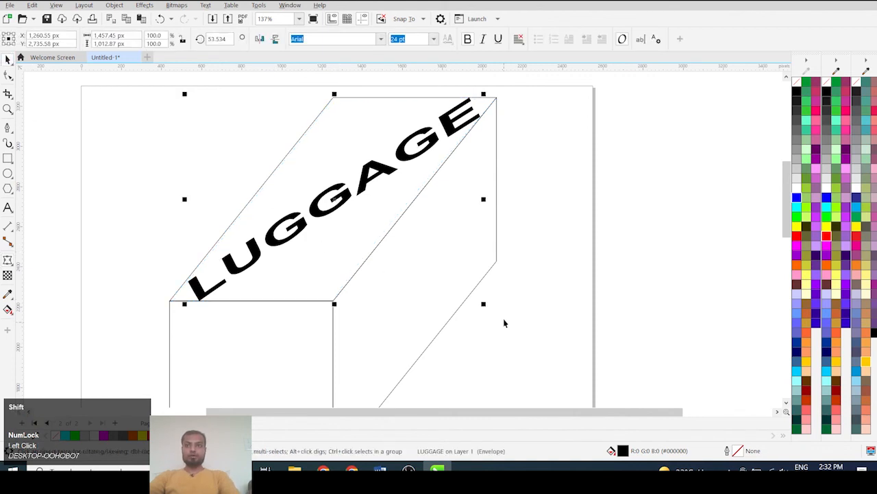
Scale the enveloped "LUGGAGE" text about its centre to 55.2 %, about 804 px wide.
left_click_drag(485, 306, 417, 284)
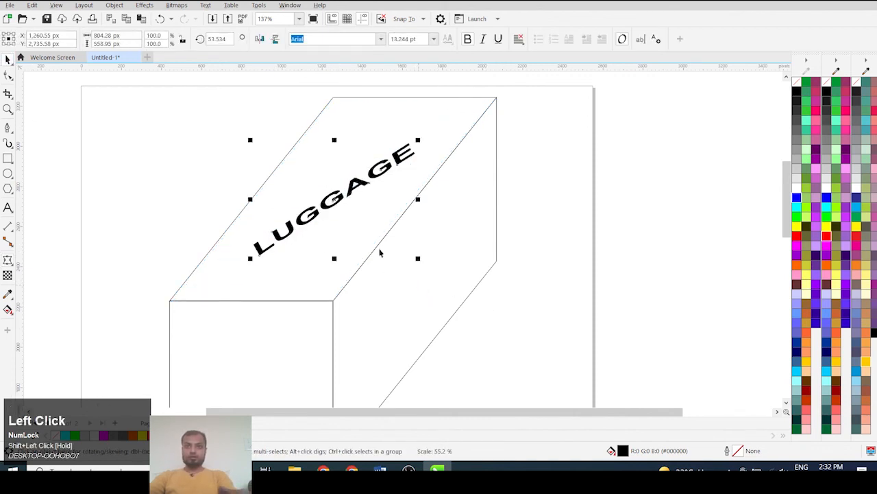
scroll(381, 250, "down", 1)
left_click(472, 217)
scroll(474, 219, "down", 1)
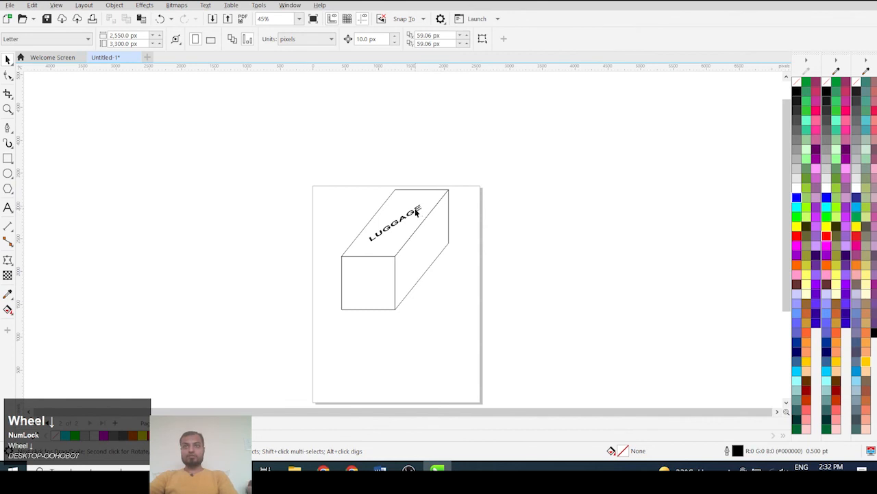
Fill the "LUGGAGE" text on the box's top face with medium gray.
left_click(416, 213)
left_click(407, 202)
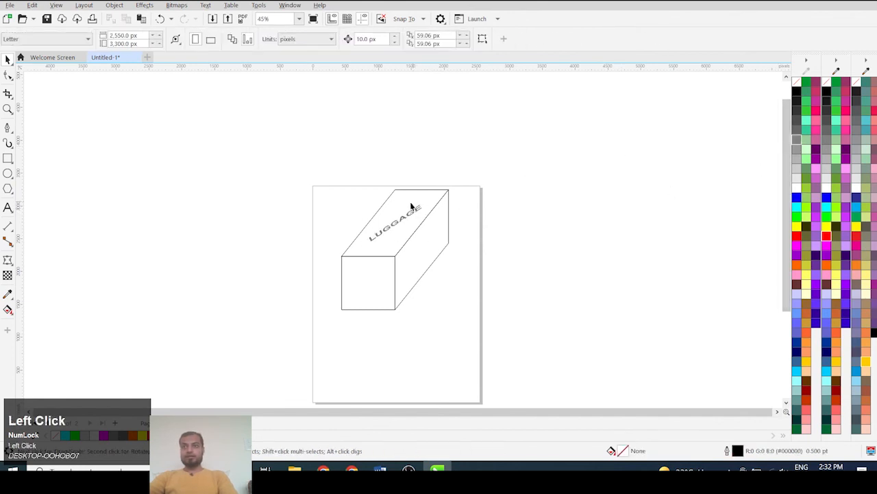
scroll(398, 207, "up", 1)
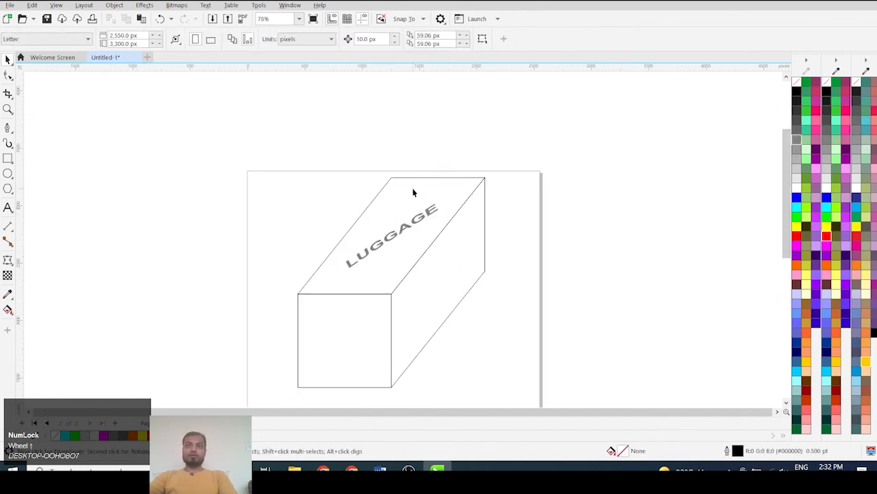
scroll(401, 225, "down", 1)
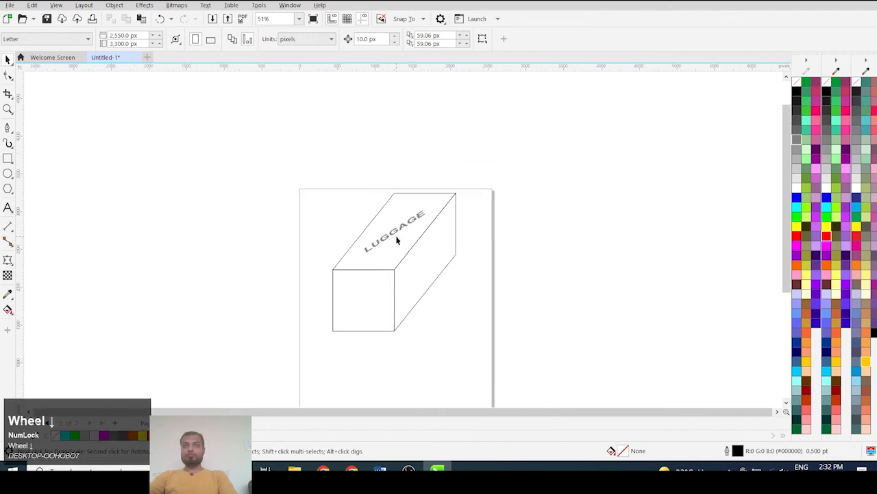
scroll(612, 237, "down", 1)
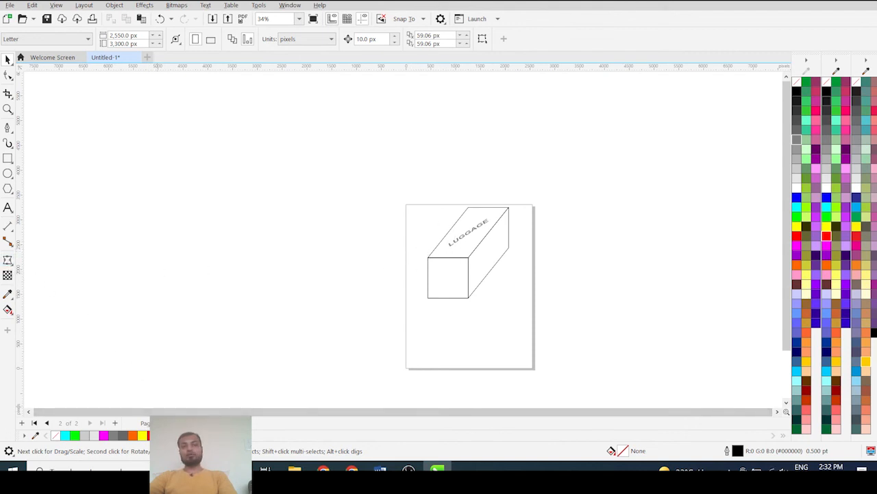
Go back to the document's first page, which holds the box with the image on its side face.
left_click(47, 422)
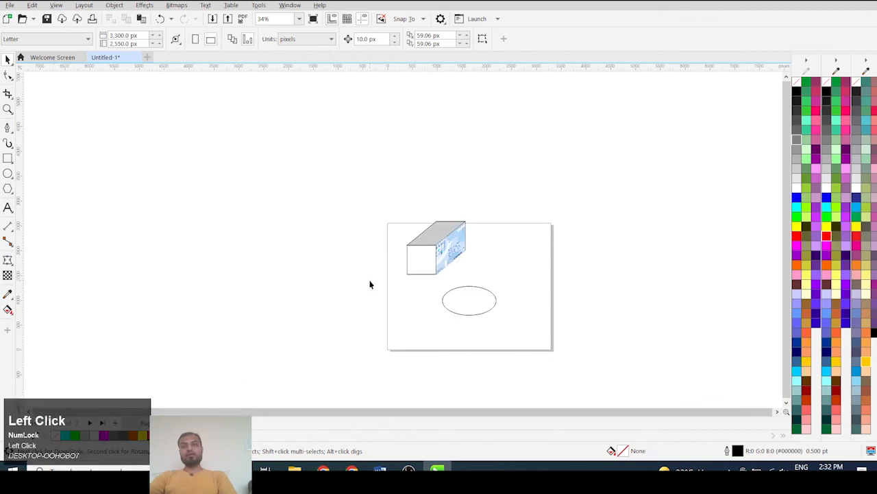
scroll(441, 264, "up", 4)
Try moving the envelope-distorted image off the box's side face onto the empty area beside it.
left_click_drag(458, 231, 615, 241)
scroll(609, 250, "up", 2)
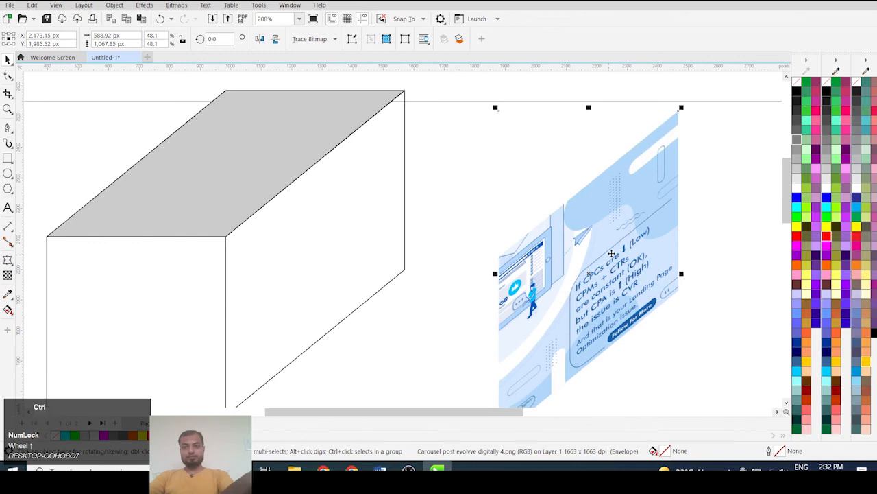
key("ctrl+z")
left_click(625, 223)
right_click(564, 196)
left_click(609, 255)
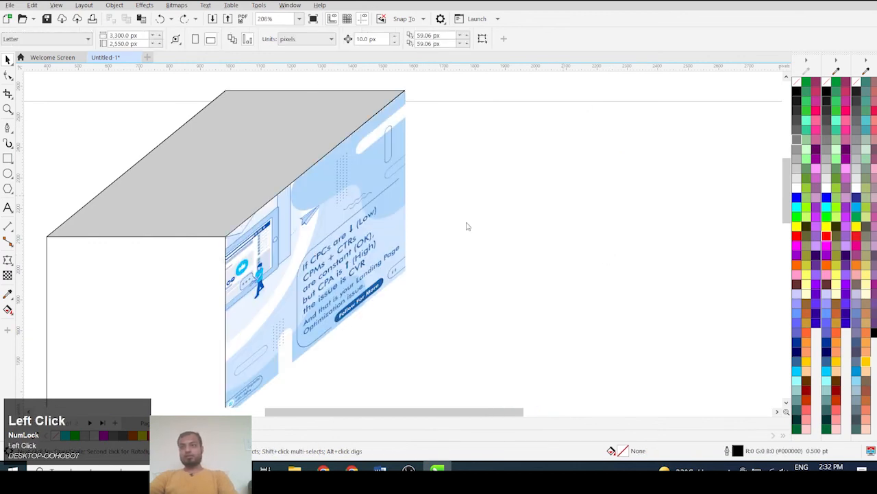
Import the image "Carousel post evolvve digitally 4" and place it beside the box, about 408 px wide.
scroll(627, 219, "down", 5)
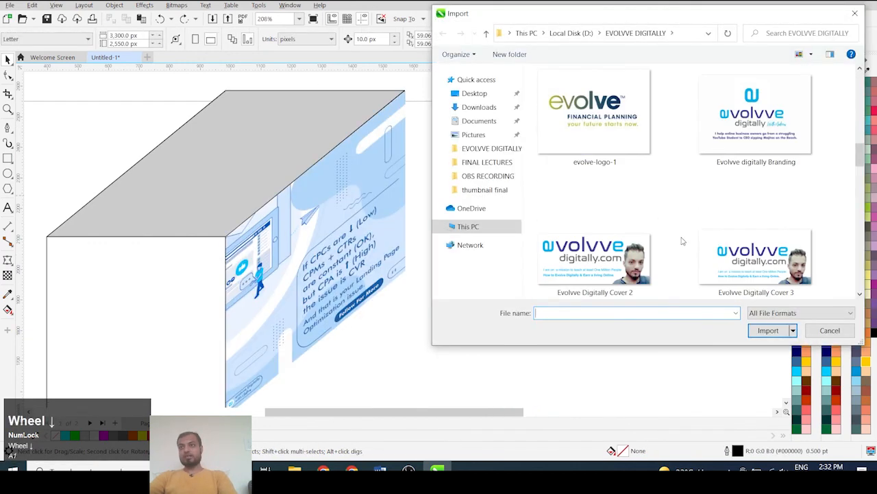
scroll(625, 199, "up", 1)
scroll(625, 195, "up", 2)
left_click(595, 131)
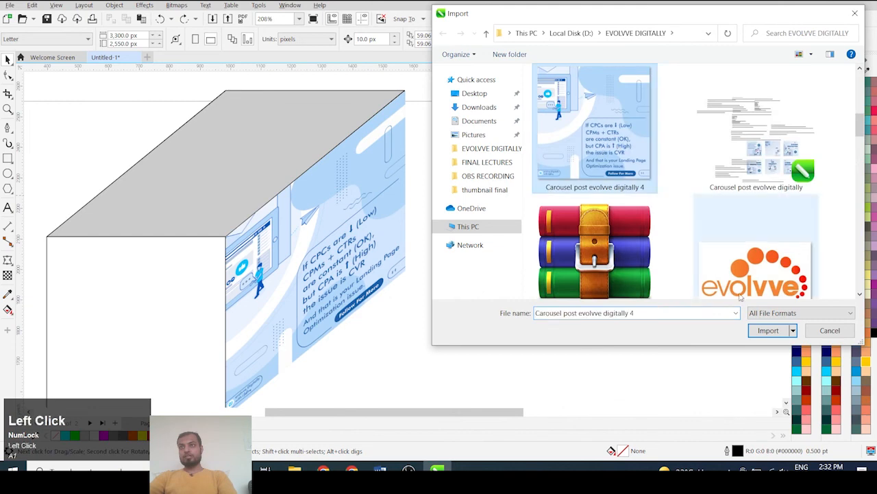
left_click(768, 330)
left_click(572, 183)
scroll(548, 261, "down", 2)
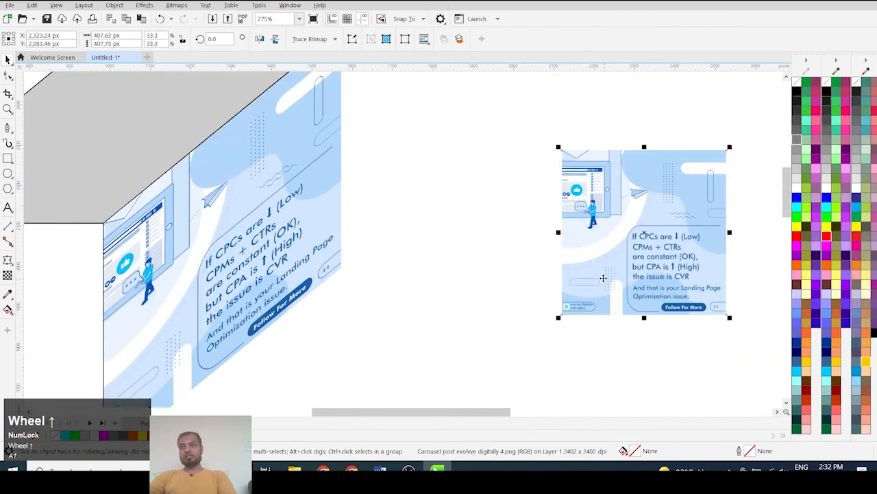
Select all the box's objects on the first page and set their outline width to none.
scroll(446, 260, "down", 1)
scroll(316, 269, "up", 2)
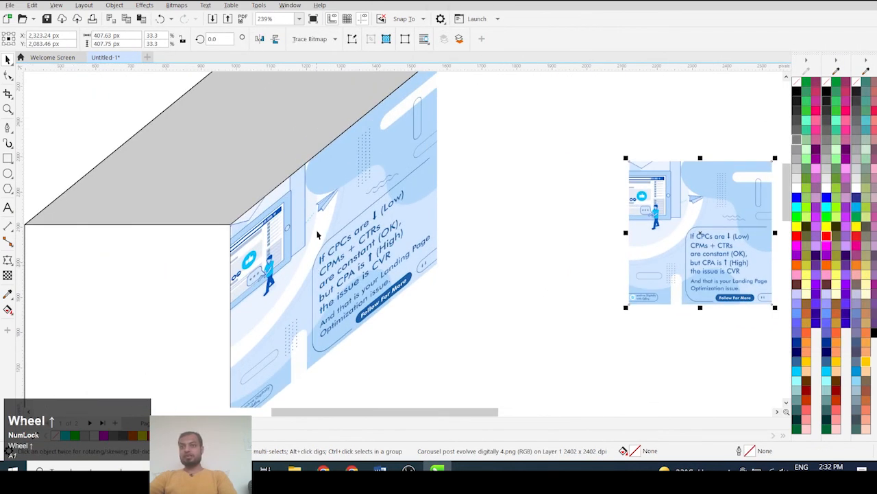
scroll(316, 235, "down", 2)
scroll(356, 243, "down", 1)
left_click(408, 157)
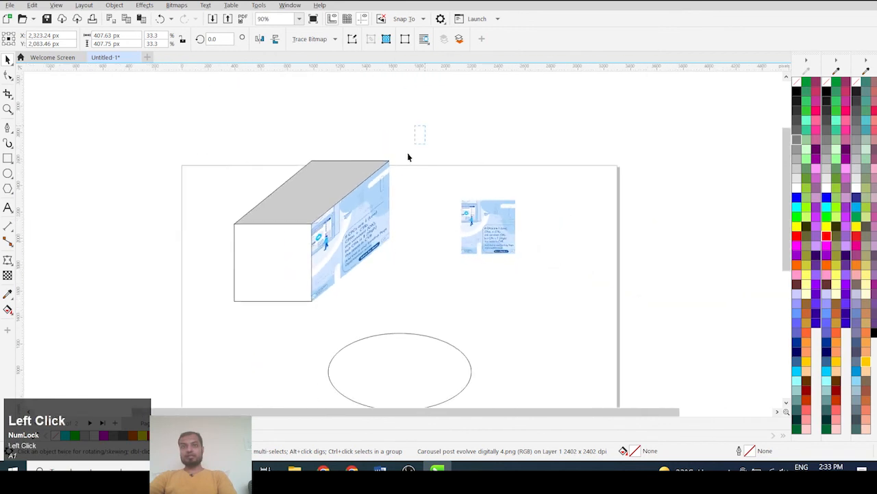
left_click_drag(408, 157, 176, 337)
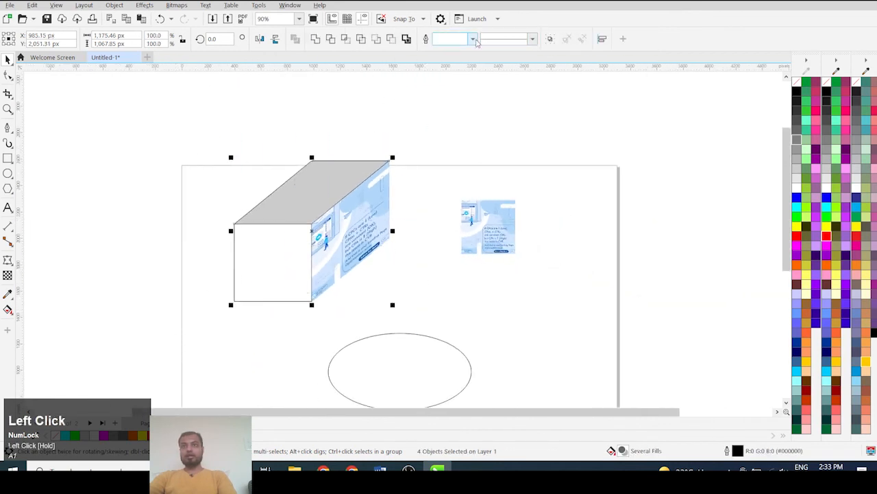
left_click(472, 39)
left_click(446, 52)
left_click(429, 104)
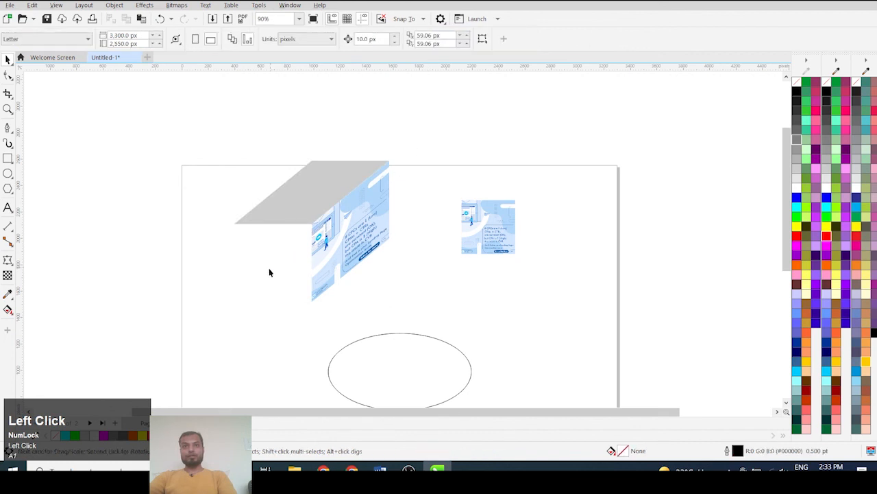
Fill the box's empty front face with the same light grey as its top face.
scroll(363, 251, "up", 2)
scroll(582, 220, "down", 1)
scroll(347, 251, "up", 2)
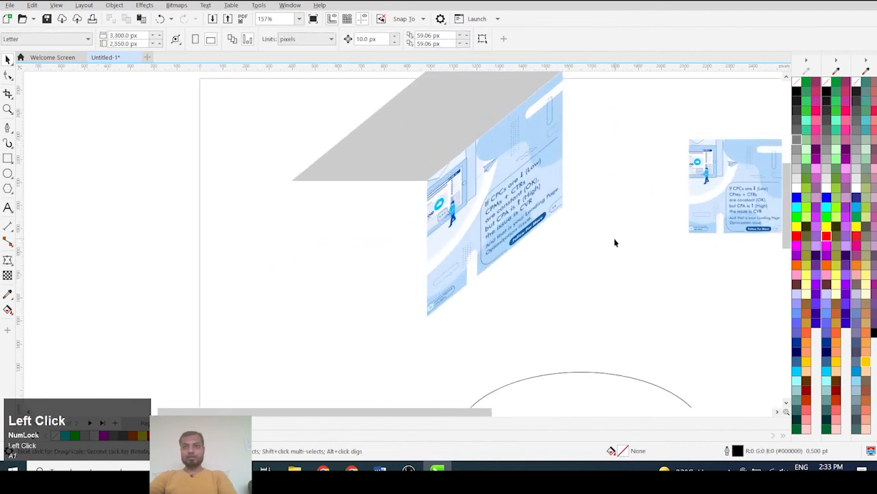
left_click_drag(515, 341, 516, 341)
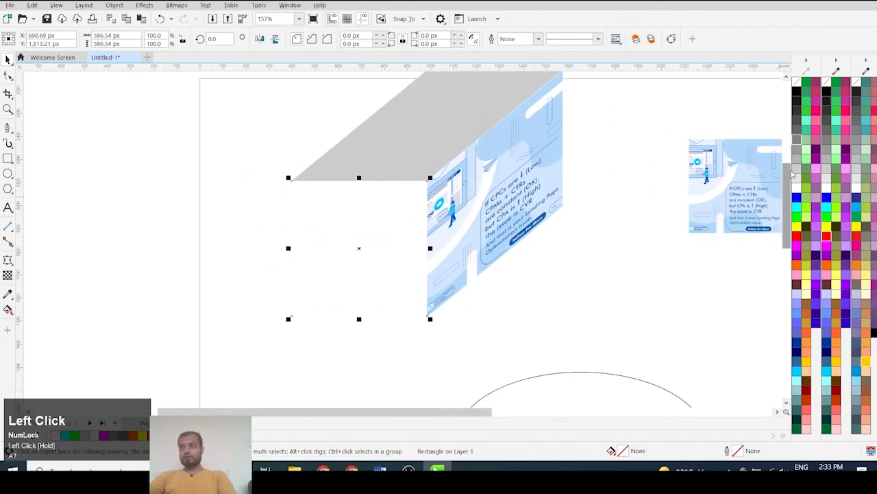
left_click(796, 171)
left_click(656, 219)
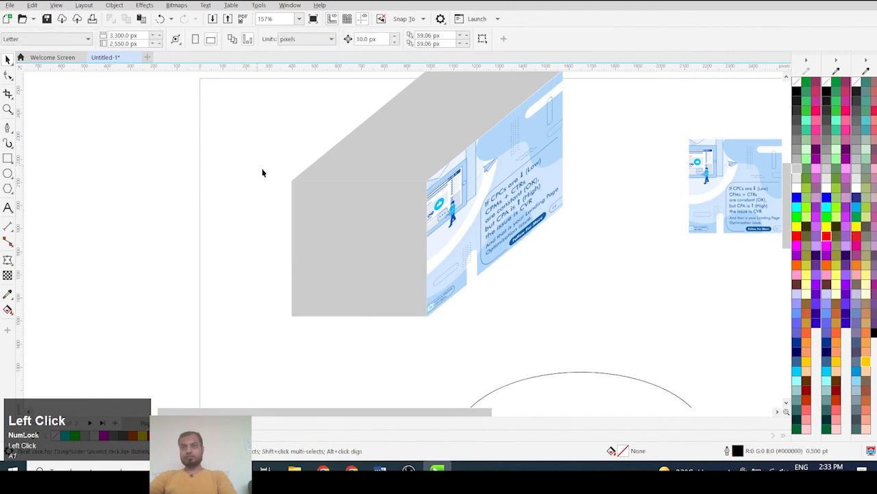
Recolour the box's front face after trying black and darker greys, ending with a very light grey that is lighter than the top face.
left_click_drag(516, 341, 515, 341)
left_click(797, 94)
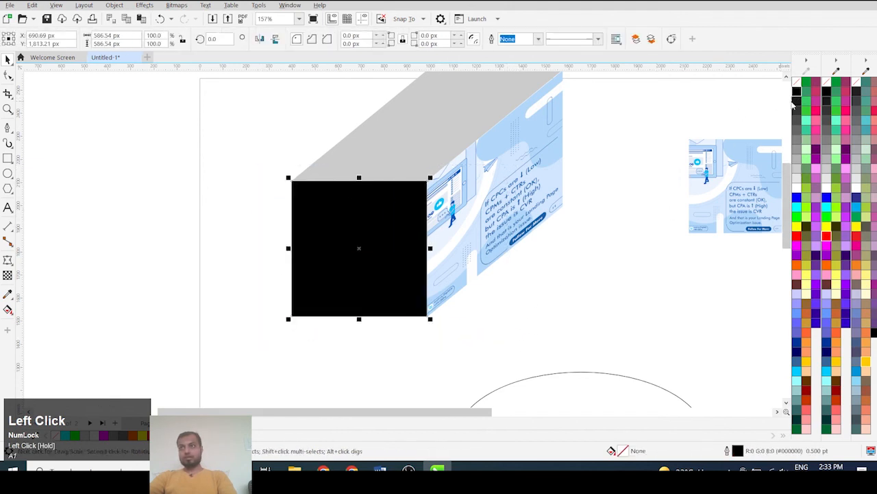
left_click(798, 110)
scroll(512, 241, "down", 2)
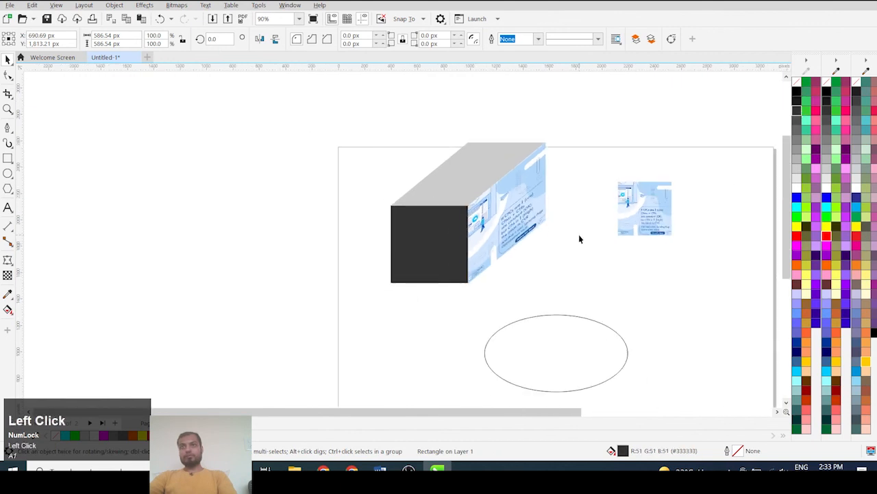
scroll(523, 225, "up", 2)
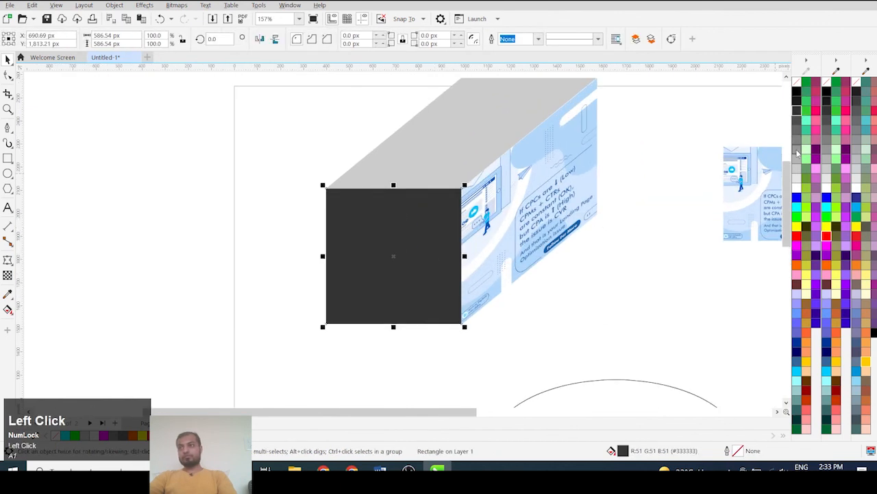
left_click(797, 155)
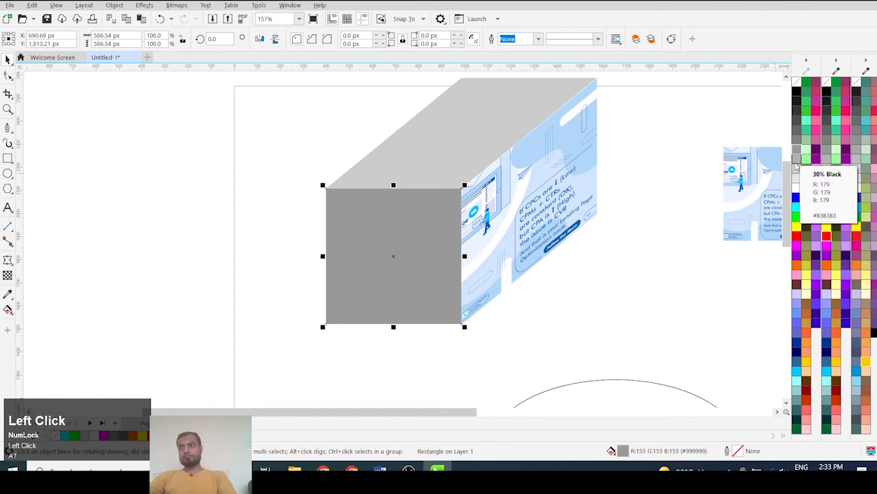
left_click(797, 179)
left_click(682, 202)
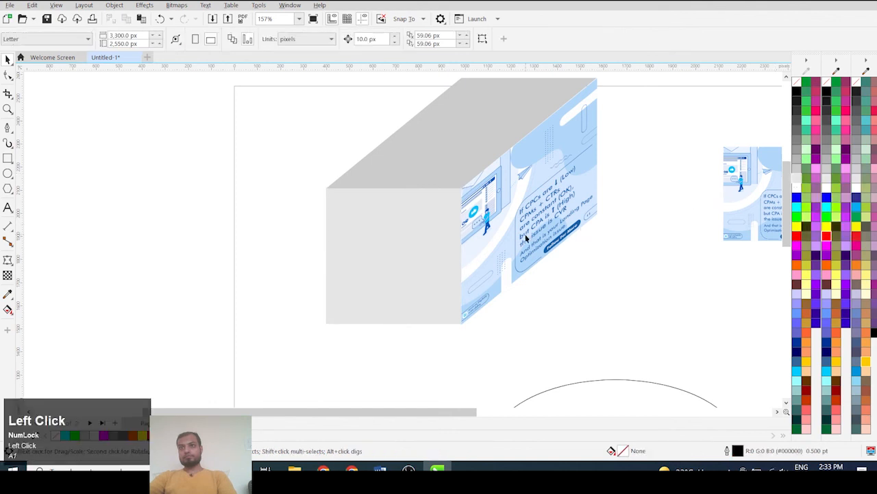
scroll(370, 259, "down", 2)
scroll(419, 262, "up", 2)
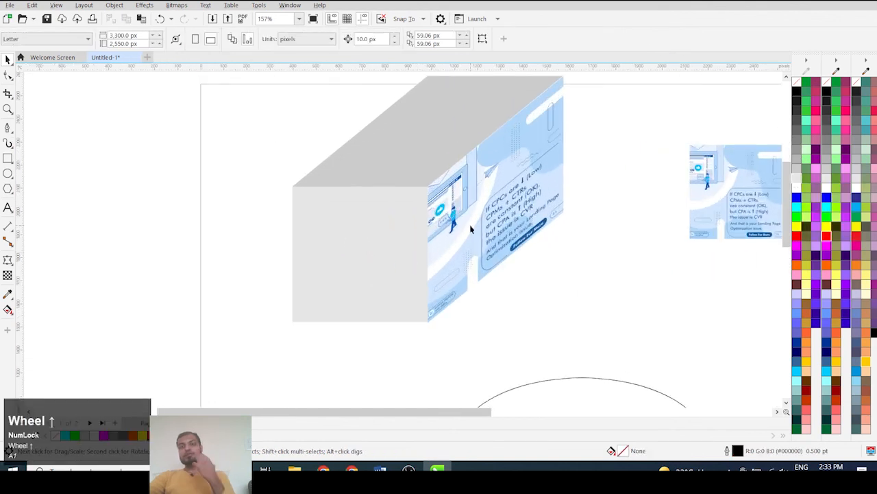
Check the Envelope tool's selection modes and keep Rectangular, without applying an envelope to any object.
scroll(452, 229, "down", 2)
scroll(451, 231, "down", 1)
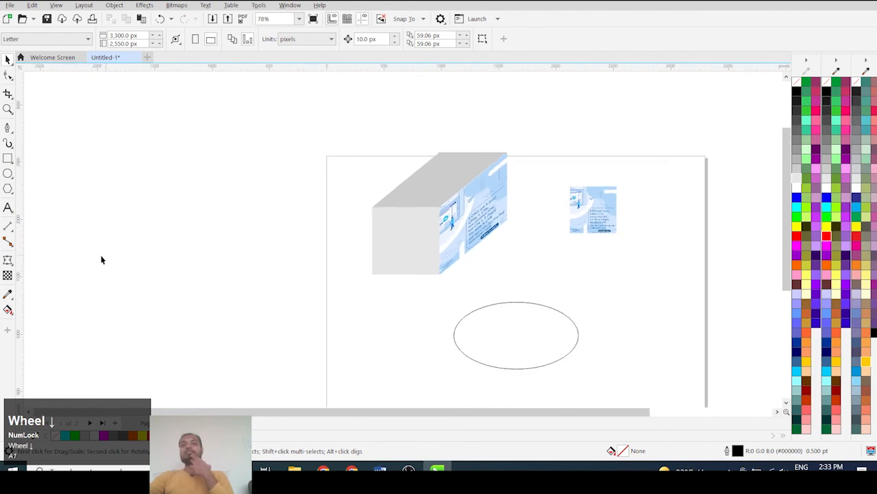
left_click(8, 259)
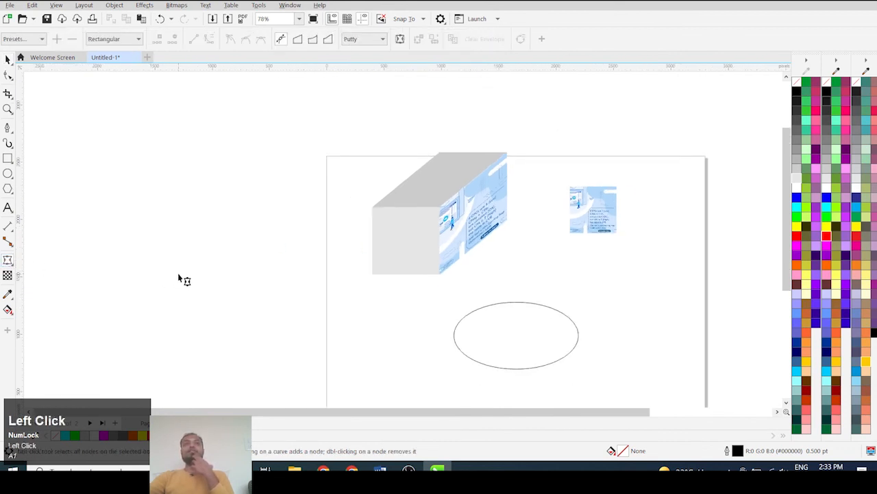
left_click(126, 43)
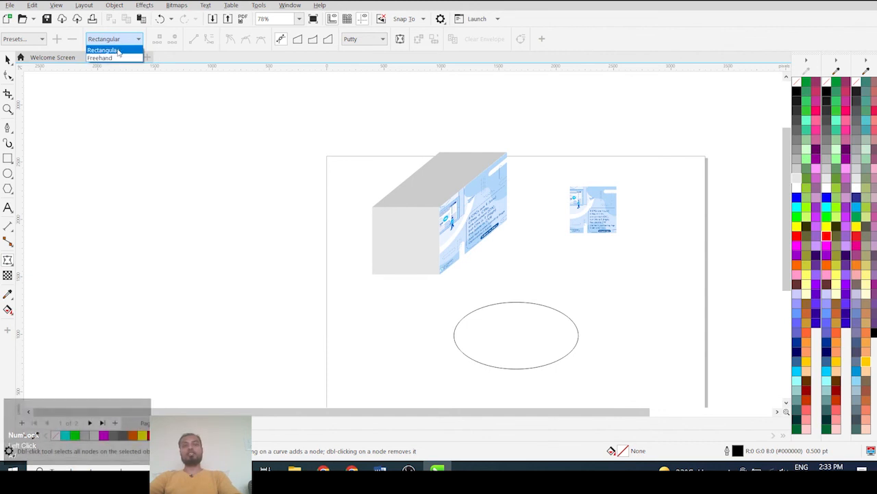
left_click(117, 51)
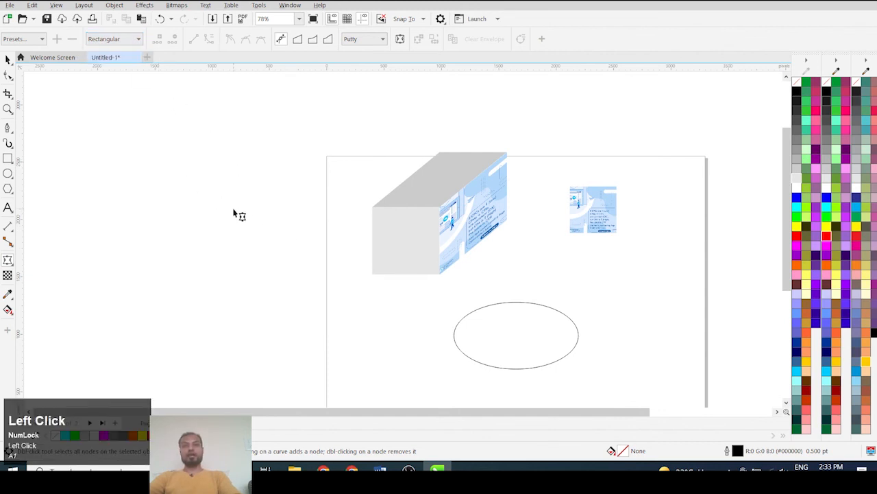
left_click(8, 60)
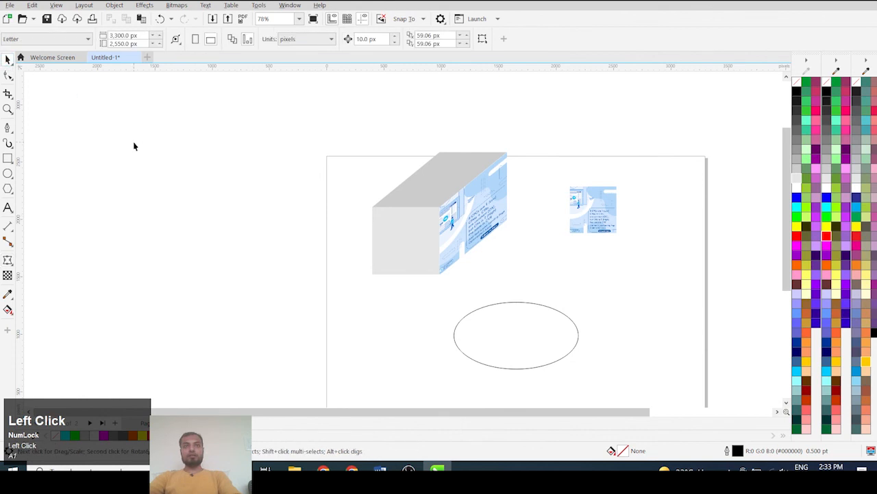
left_click_drag(133, 141, 250, 227)
left_click_drag(329, 253, 343, 242)
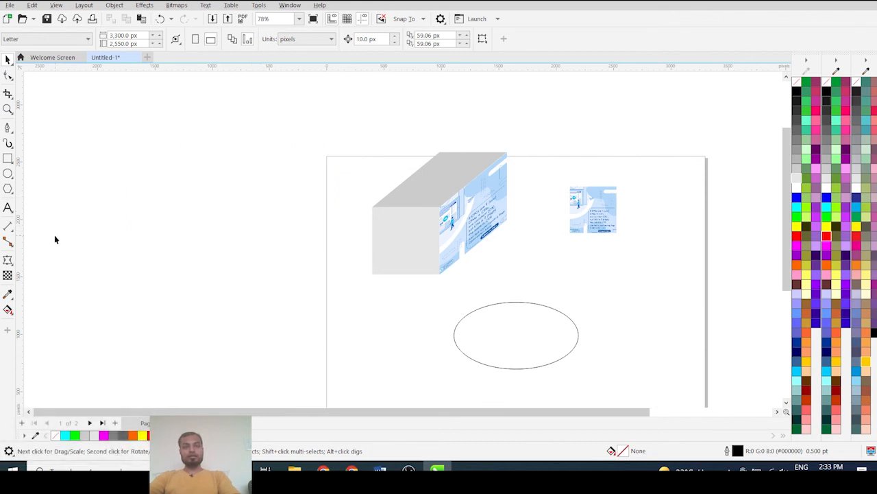
Inspect the envelope on the side-face image with the Envelope tool by selecting the node midway along its upper edge.
left_click(8, 260)
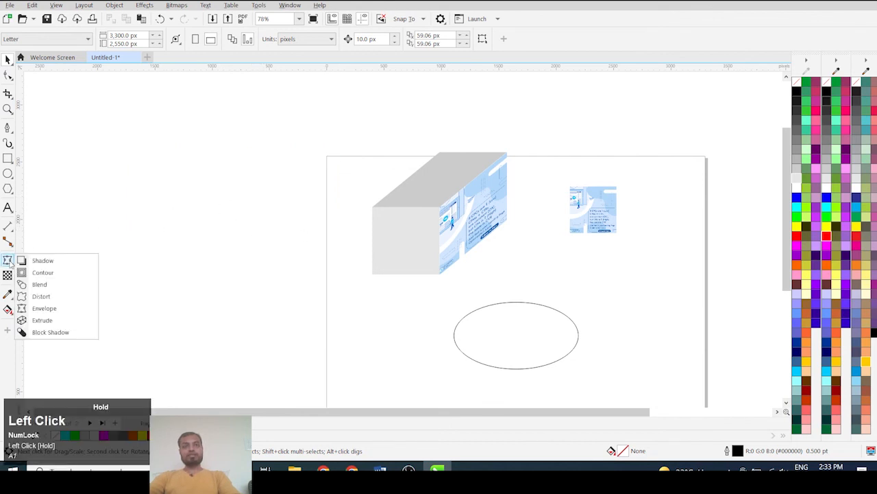
left_click(44, 308)
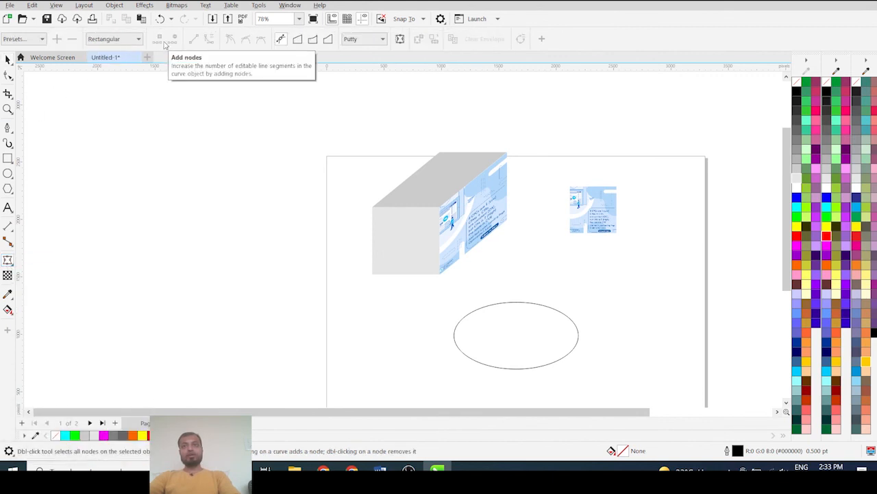
scroll(485, 199, "up", 3)
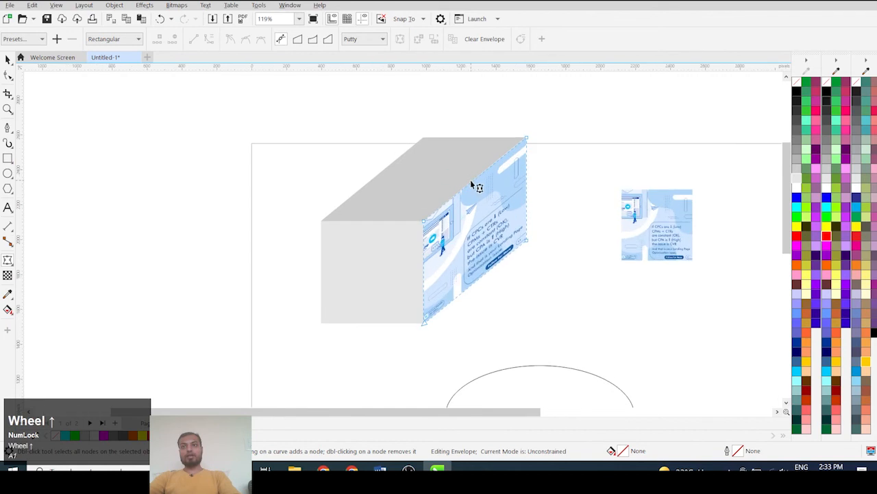
left_click(470, 180)
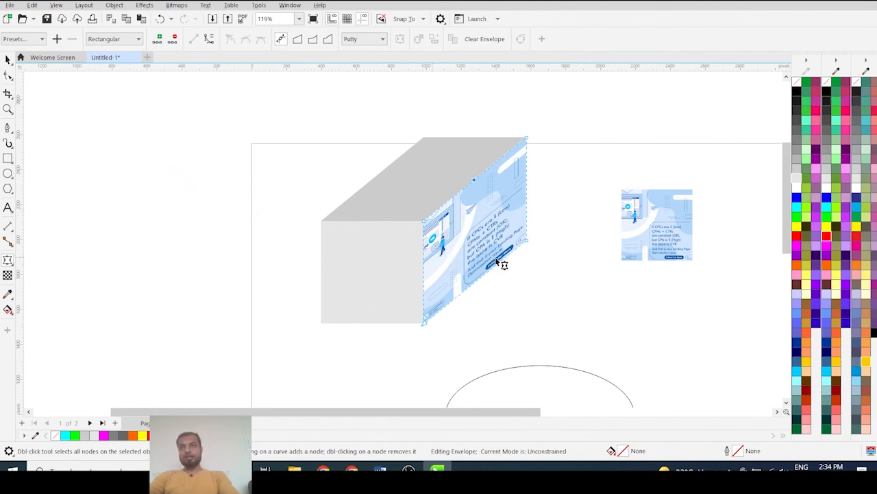
left_click(8, 59)
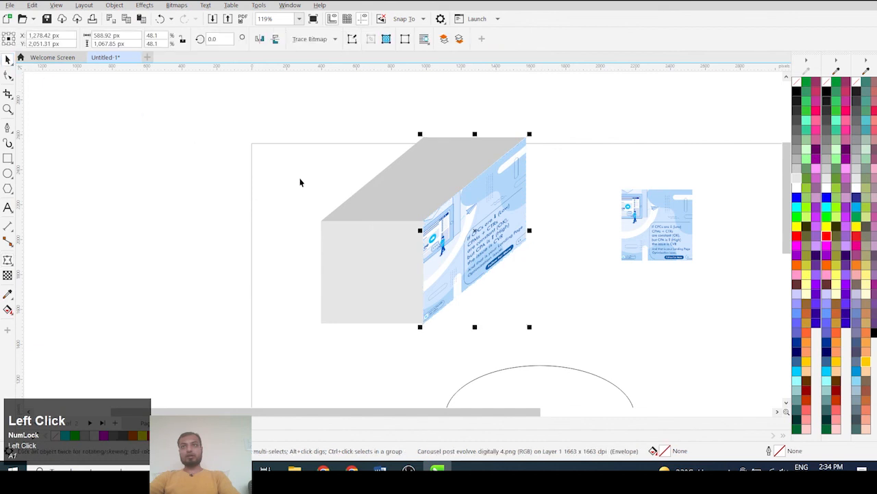
Clear the envelope from the image on the box's side face.
left_click(8, 260)
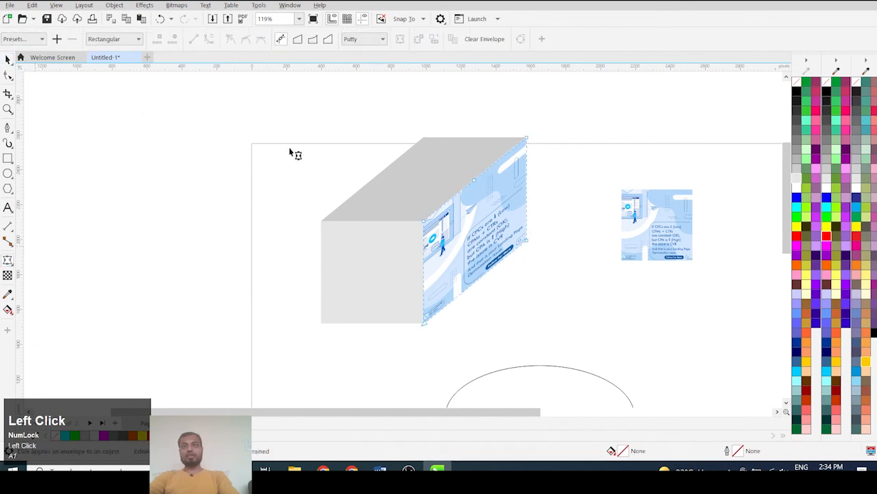
left_click(483, 39)
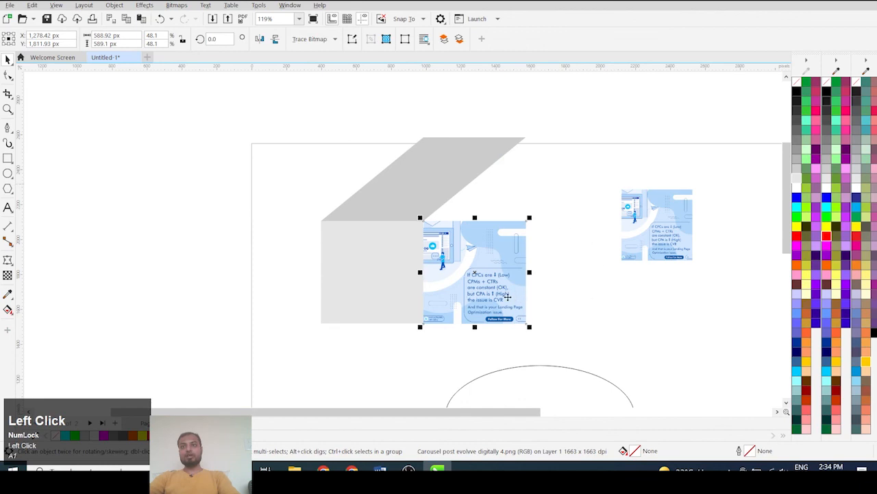
scroll(507, 297, "up", 4)
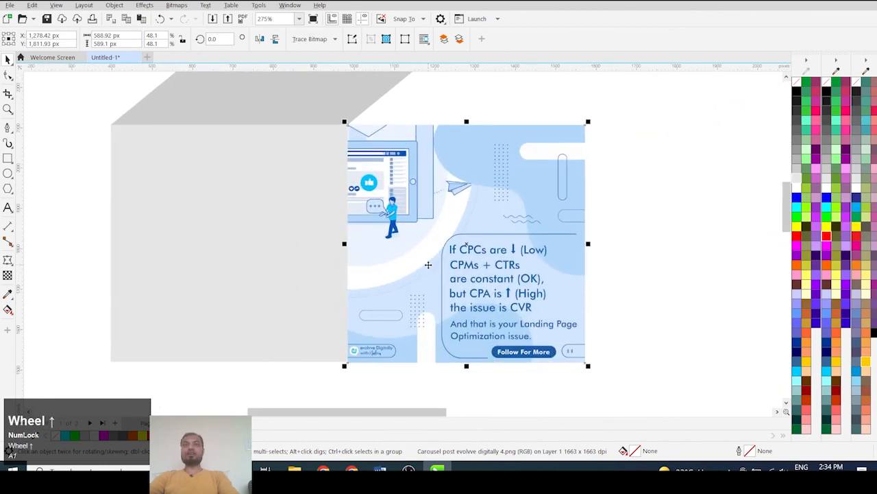
scroll(193, 194, "down", 4)
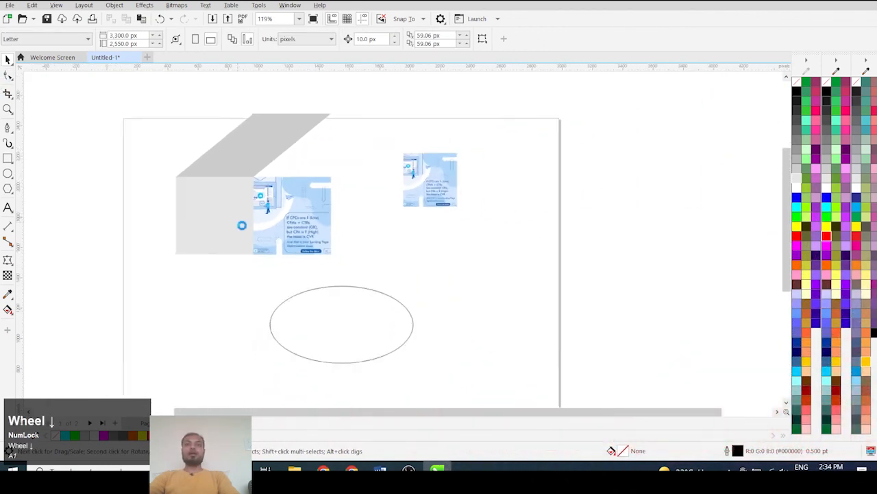
Select the box, both images and the ellipse on the first page and delete them all.
scroll(241, 225, "down", 2)
left_click_drag(435, 131, 161, 370)
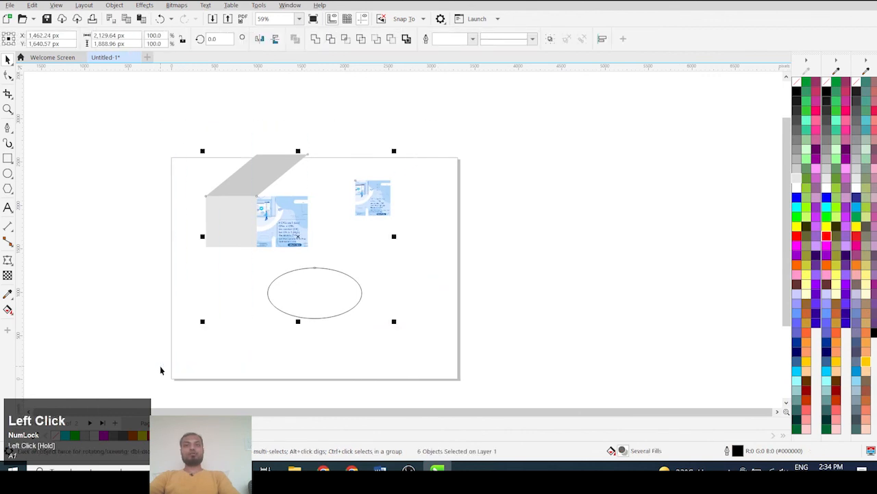
key("Delete")
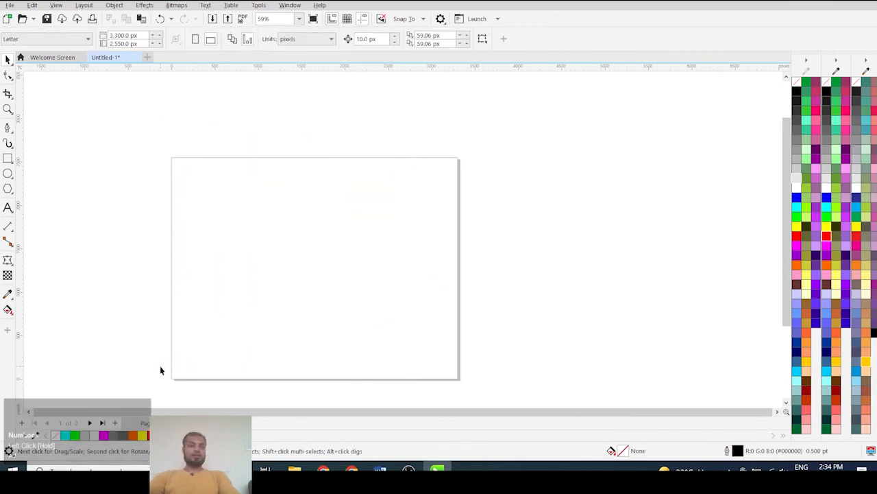
left_click_drag(7, 260, 44, 308)
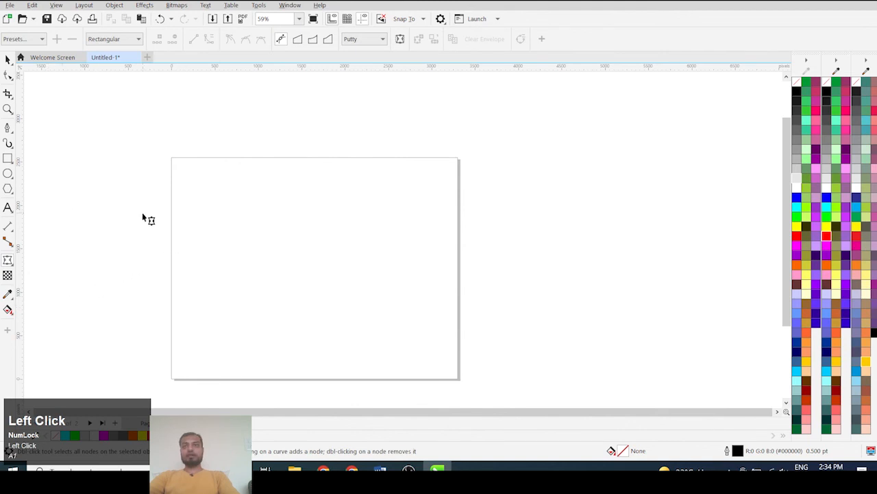
left_click(8, 61)
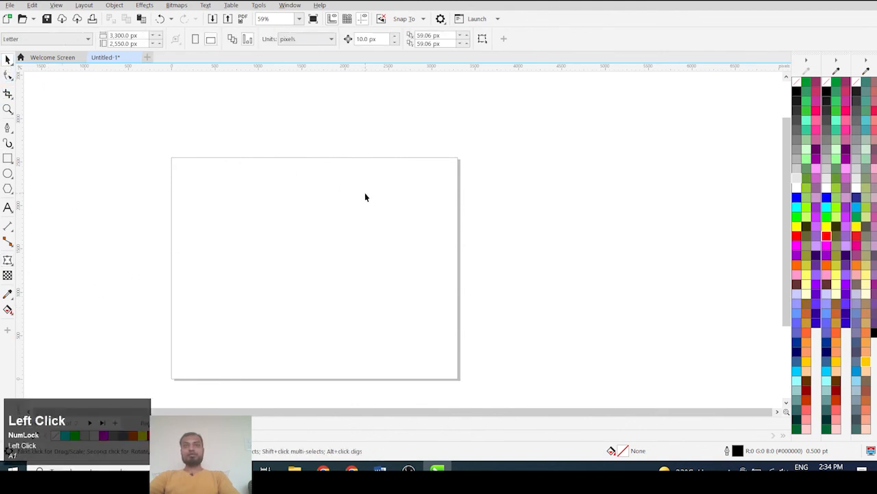